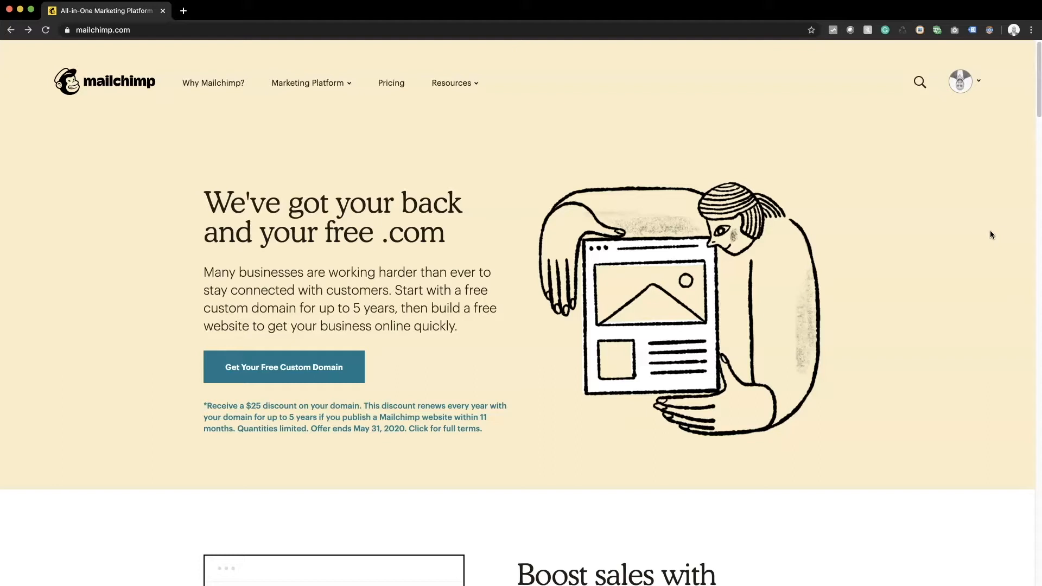
Step: Go to the account dashboard from the avatar menu and start a new campaign
click(975, 81)
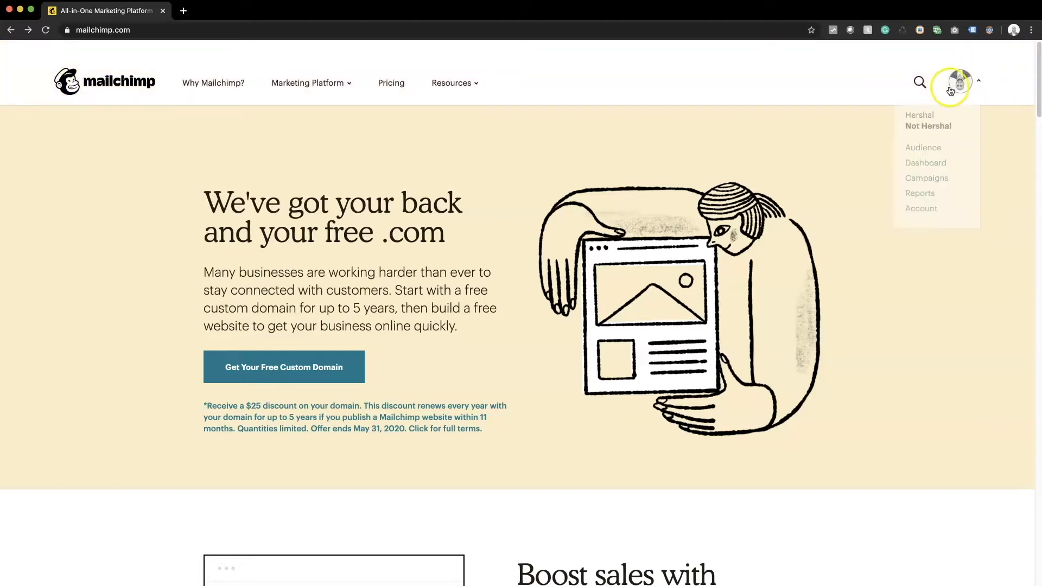
click(922, 168)
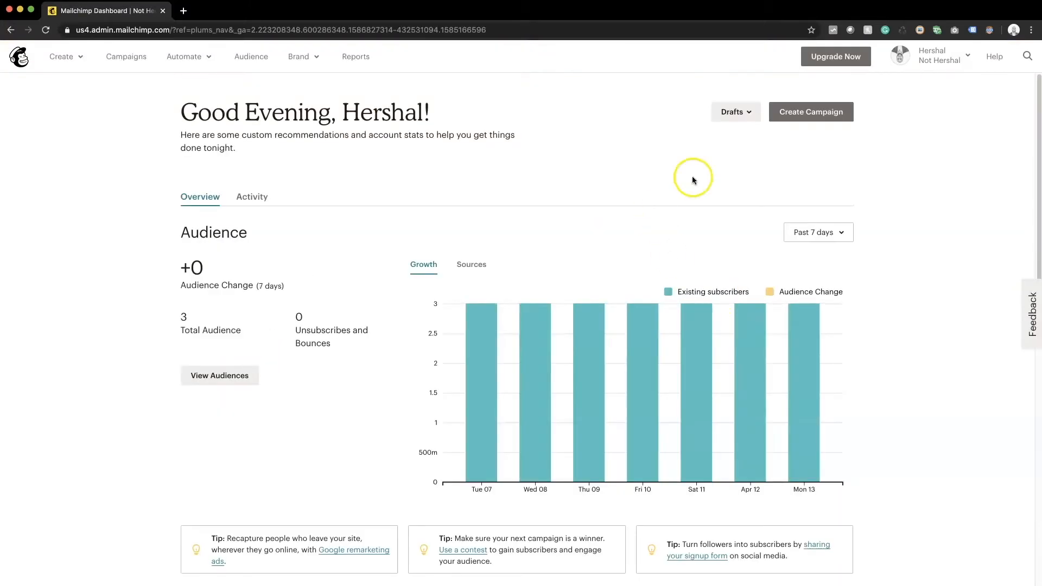
click(794, 122)
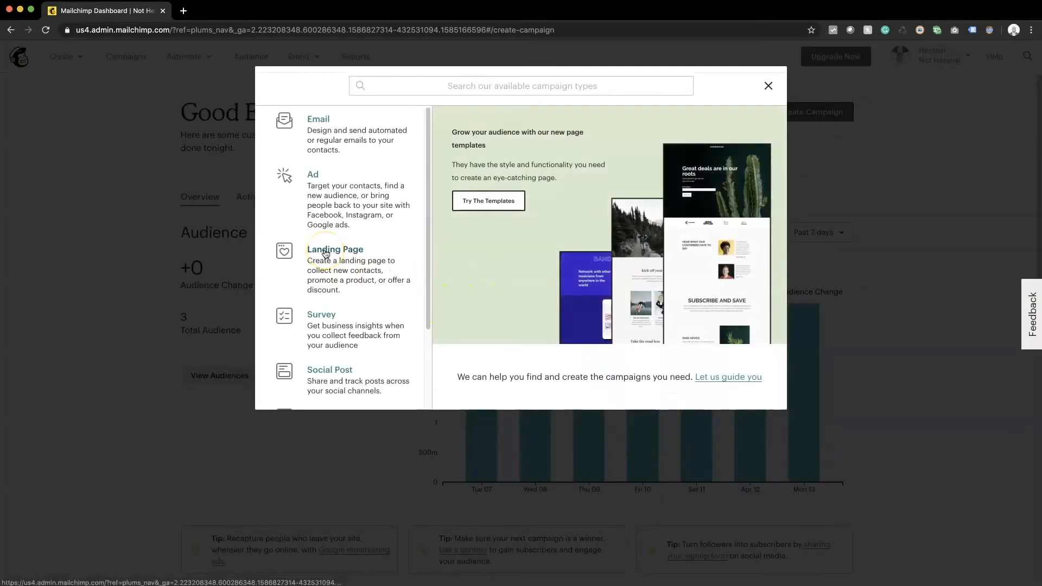
Step: Create a landing page named 'anything' linked to the existing audience for sign-ups
click(325, 253)
text(anyt)
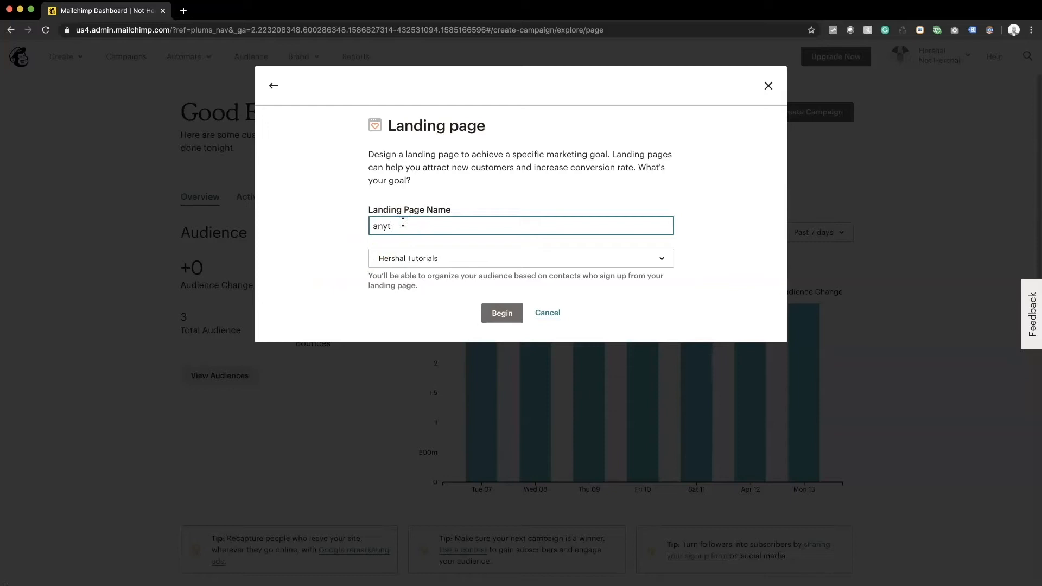
text(hing)
click(416, 259)
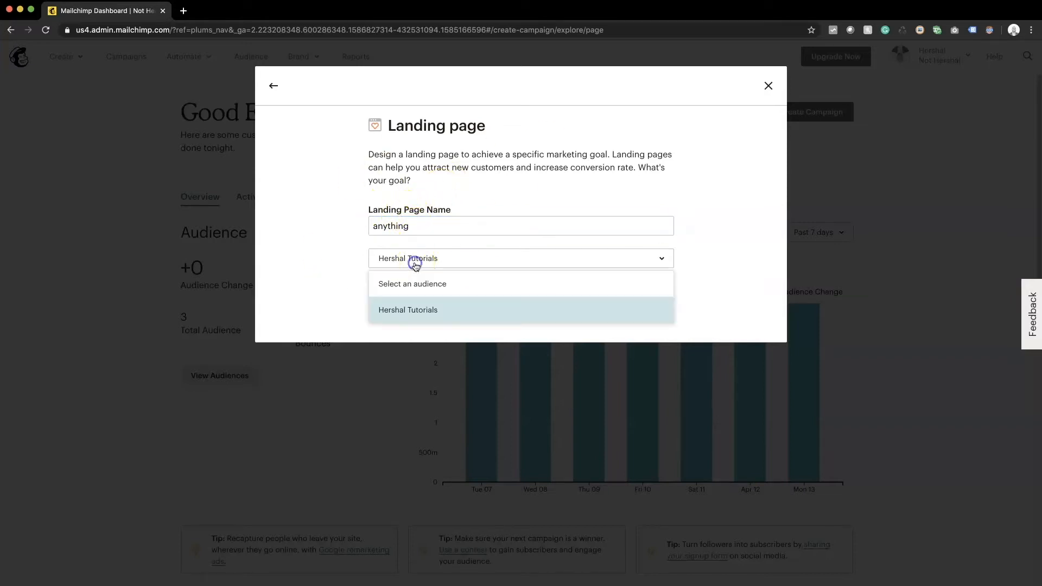
click(415, 323)
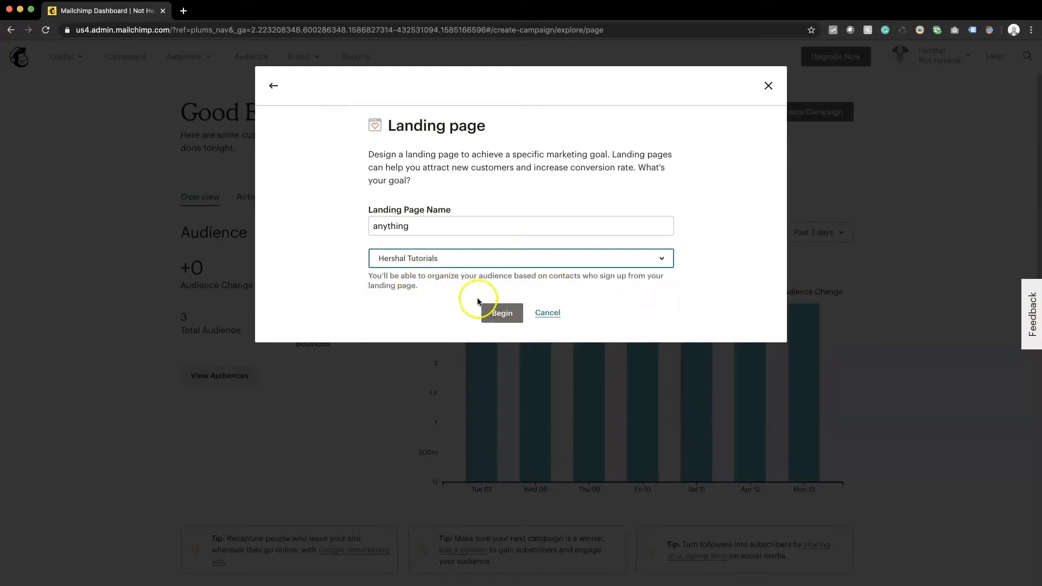
Step: Begin the landing page and pick the Wild Country lead-generation template
click(491, 312)
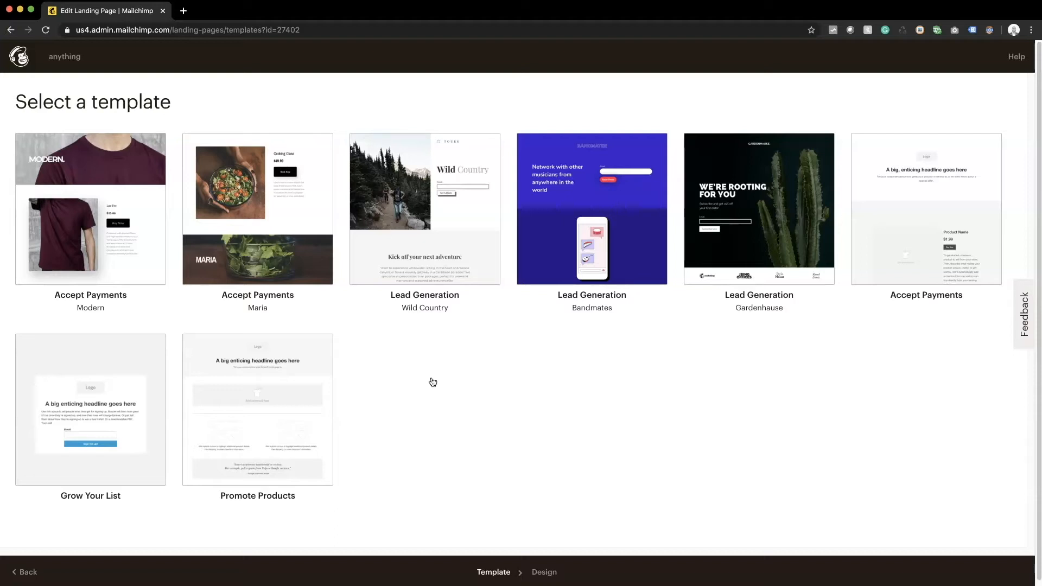
click(433, 238)
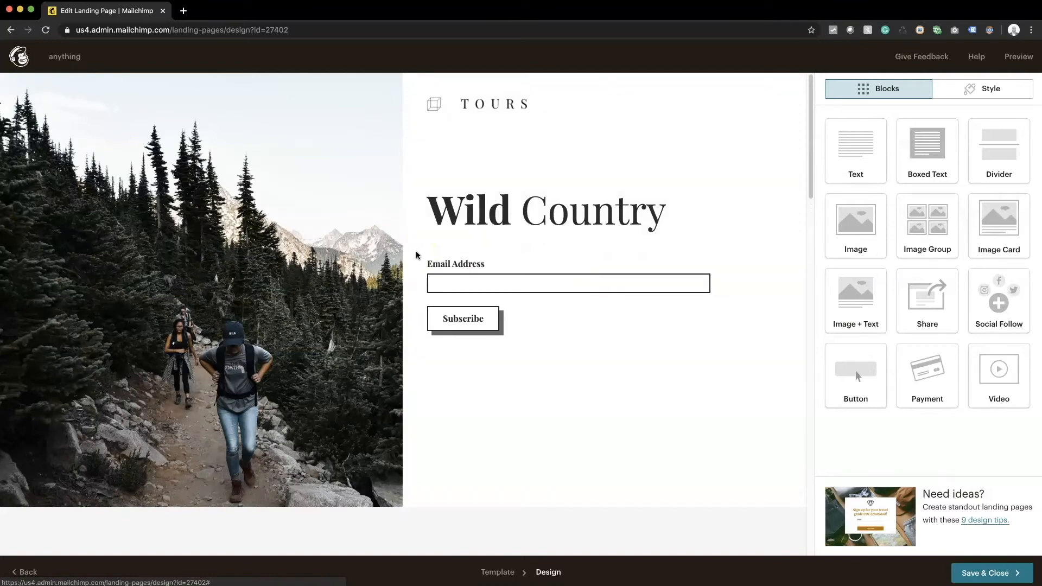
Step: Select the hiking hero photo and scroll through the Wild Country page sections
click(191, 458)
click(349, 411)
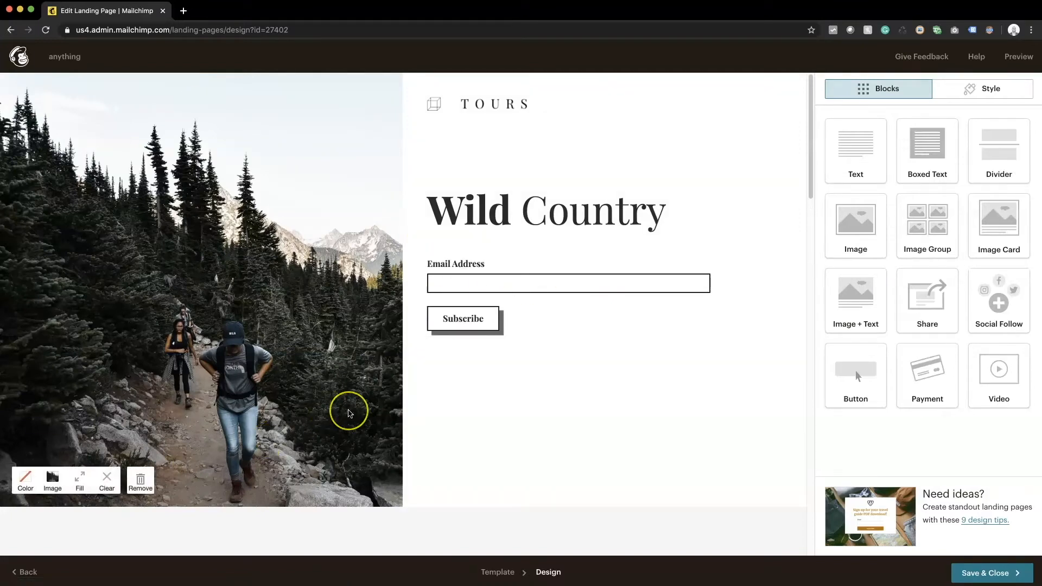
scroll(349, 412, down, 15)
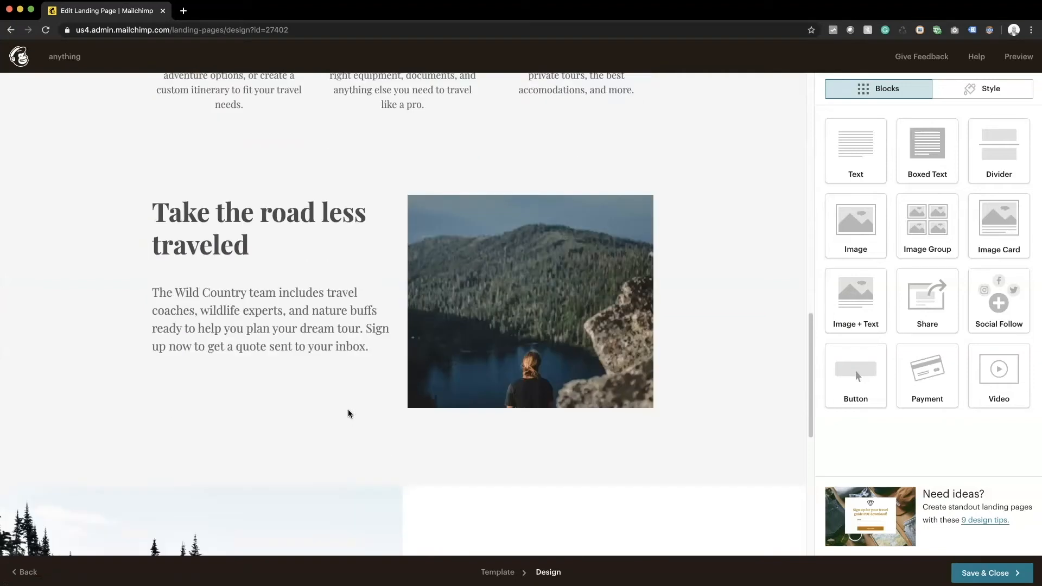
scroll(349, 413, down, 6)
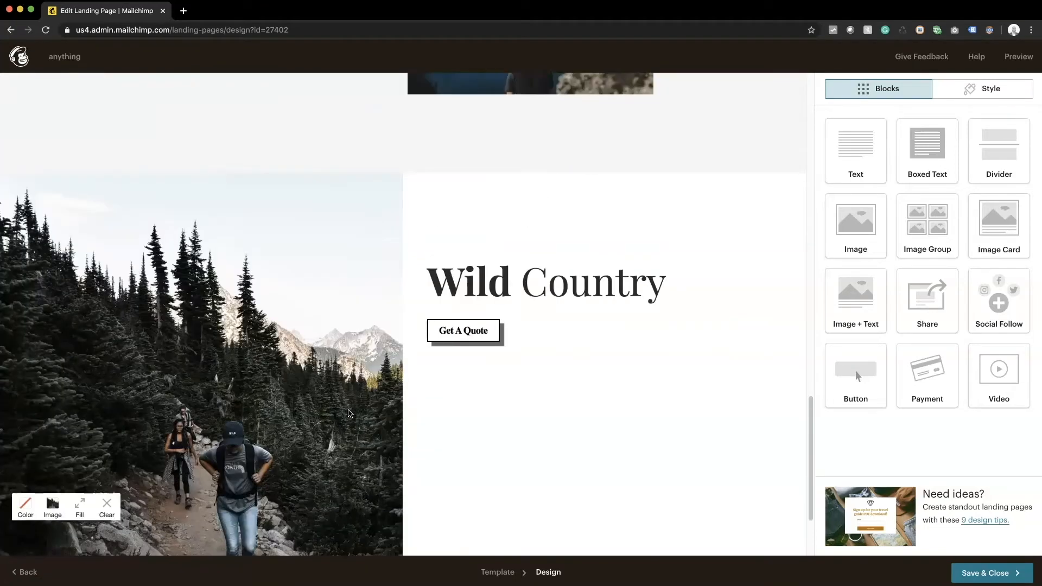
scroll(349, 414, up, 20)
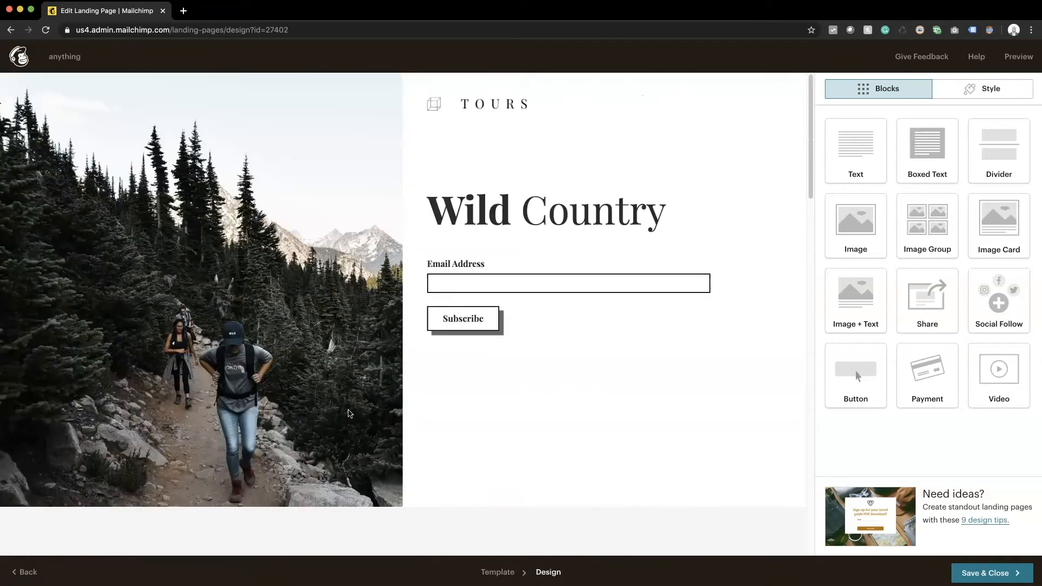
scroll(522, 405, down, 1)
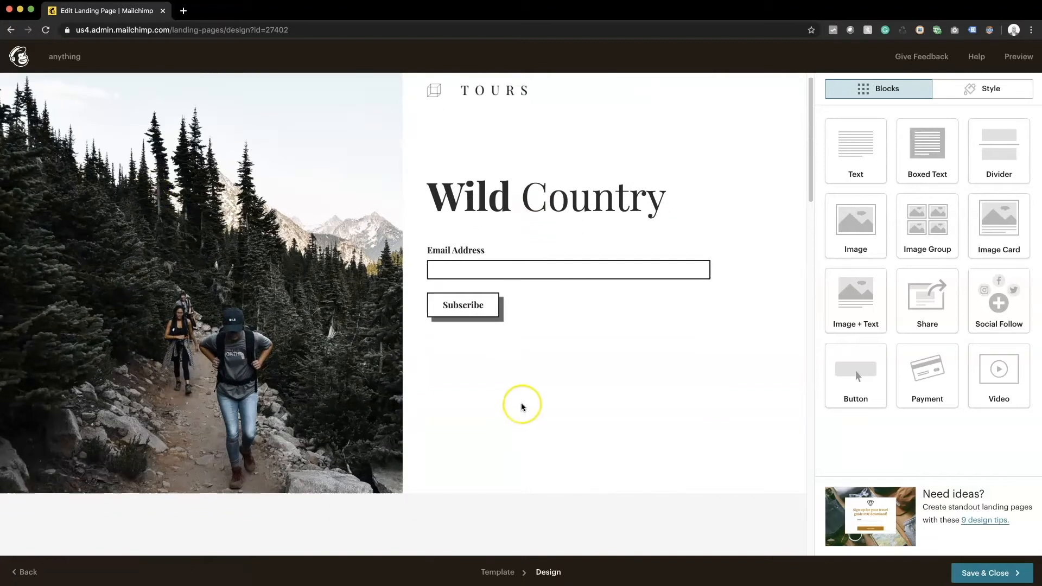
scroll(522, 406, down, 12)
scroll(522, 406, up, 9)
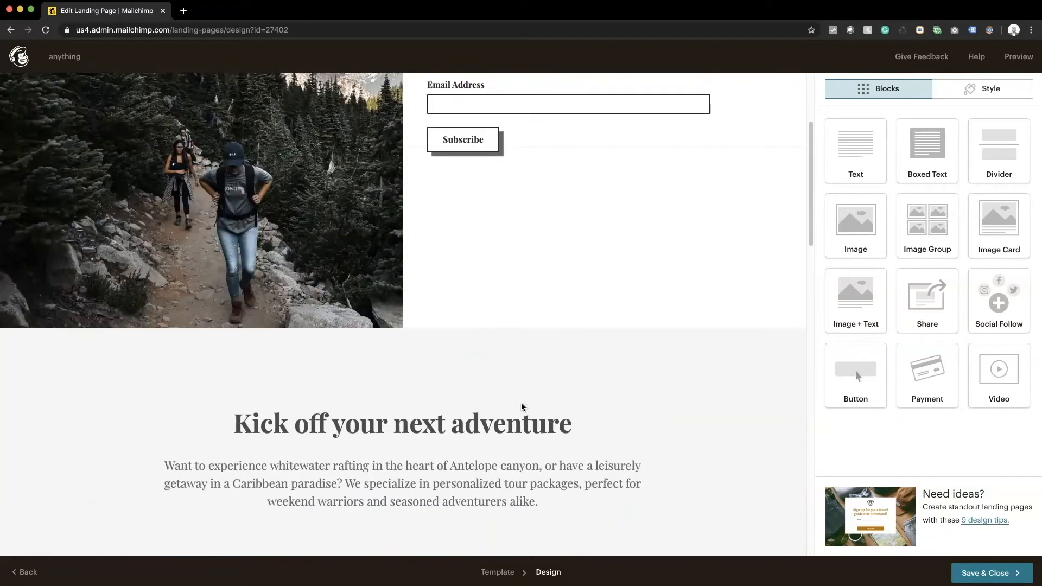
scroll(522, 406, up, 3)
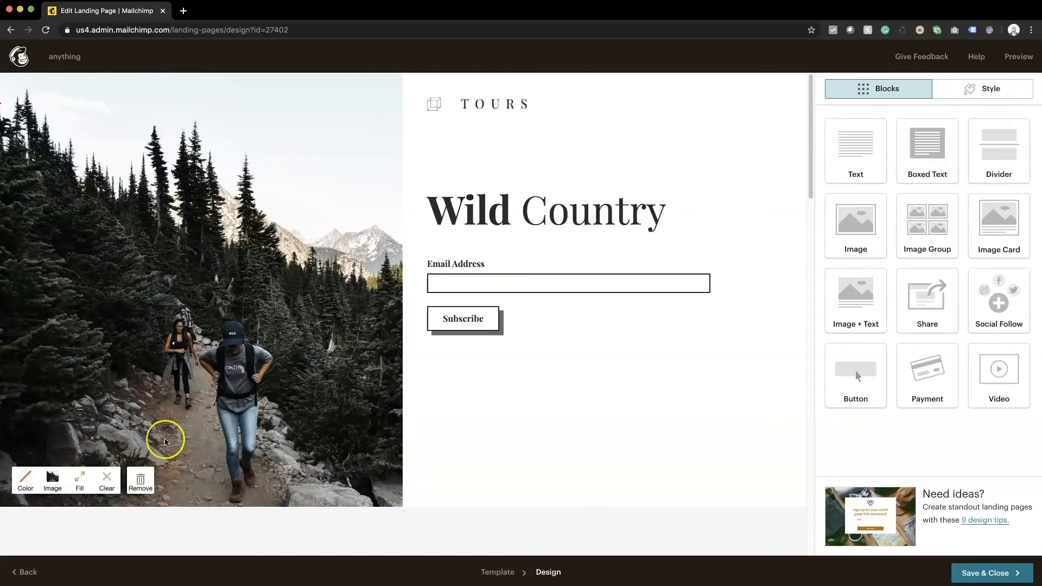
Step: Upload the bathroom photo, insert it as the hero image, and reopen the file library
mouse_move(109, 488)
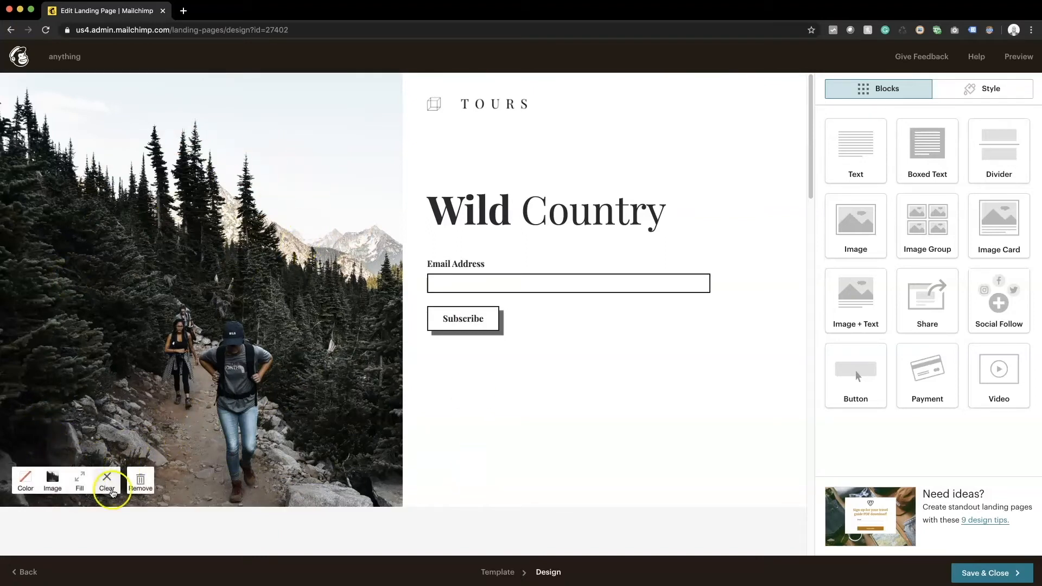
click(53, 479)
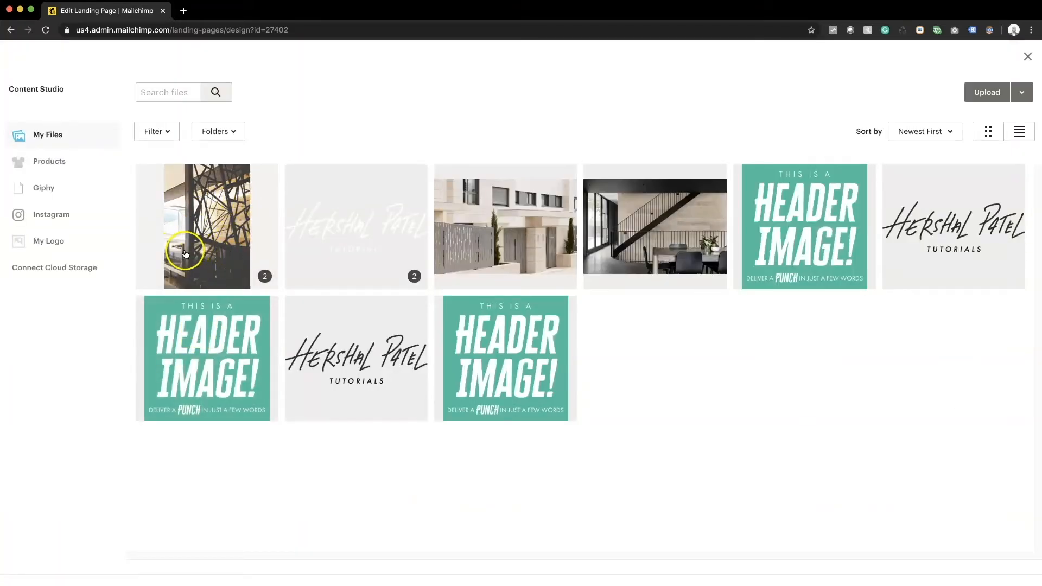
click(244, 274)
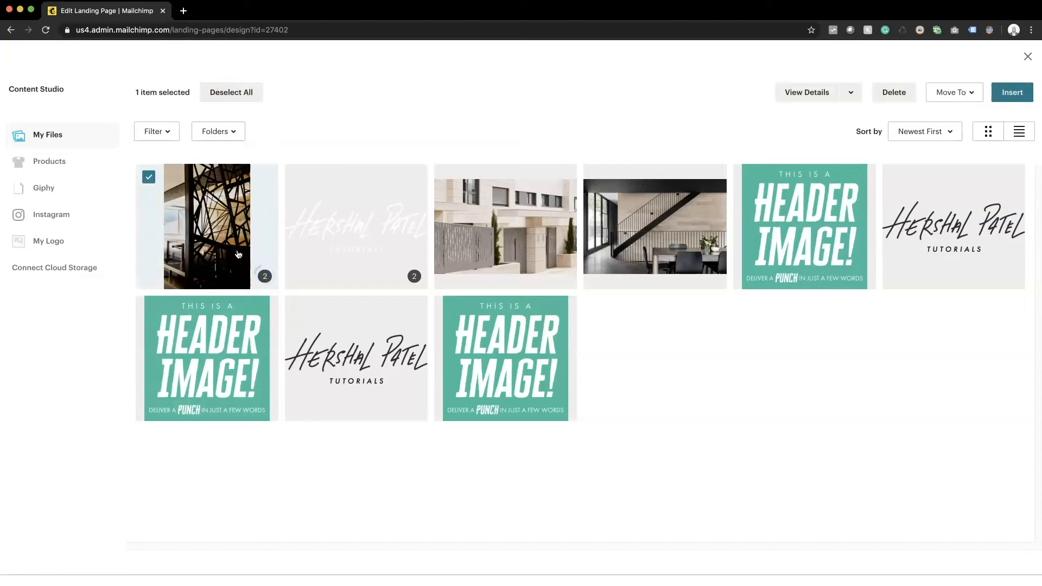
click(150, 179)
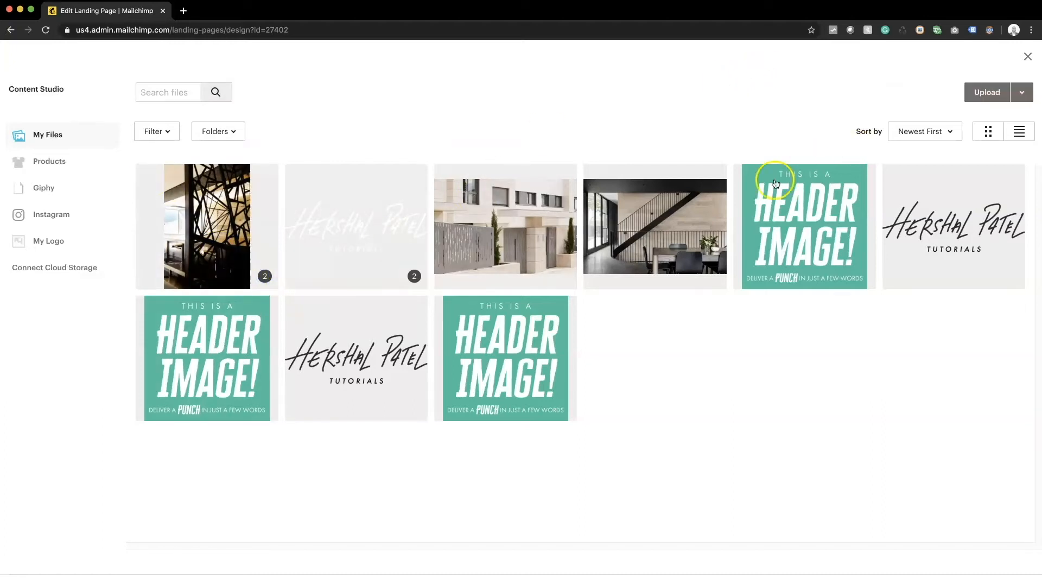
click(976, 90)
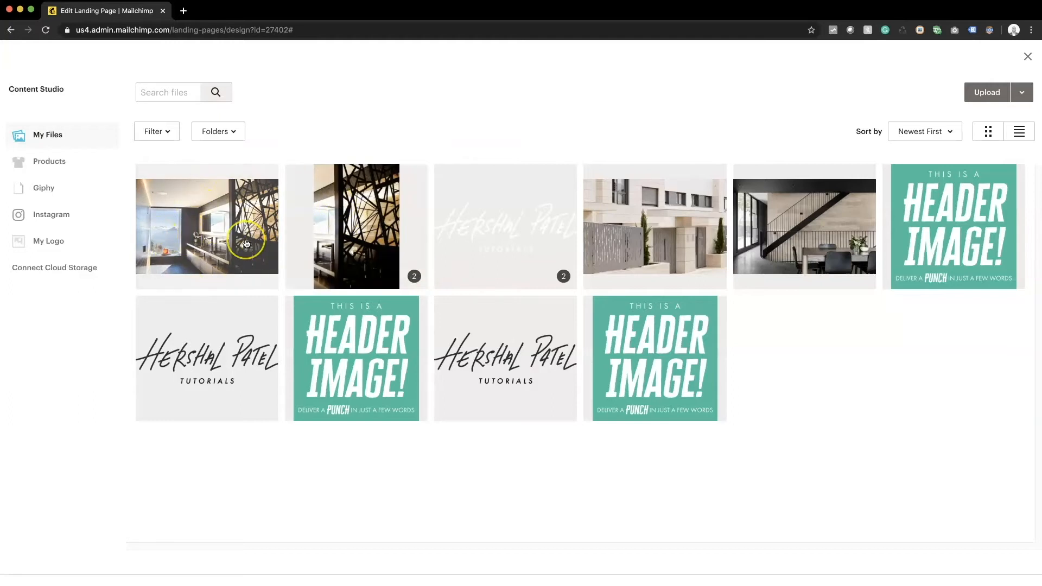
click(209, 213)
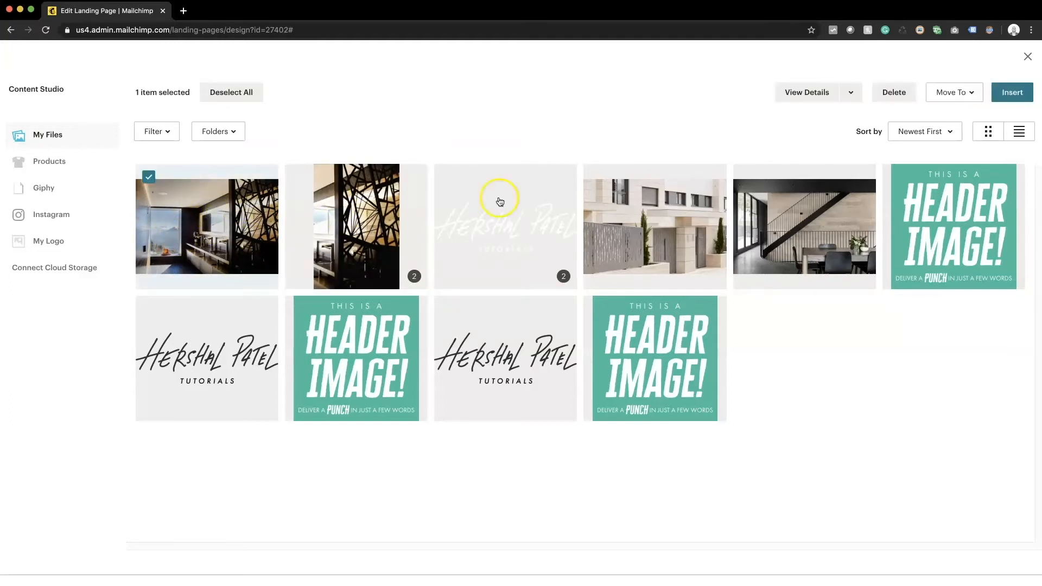
click(1011, 92)
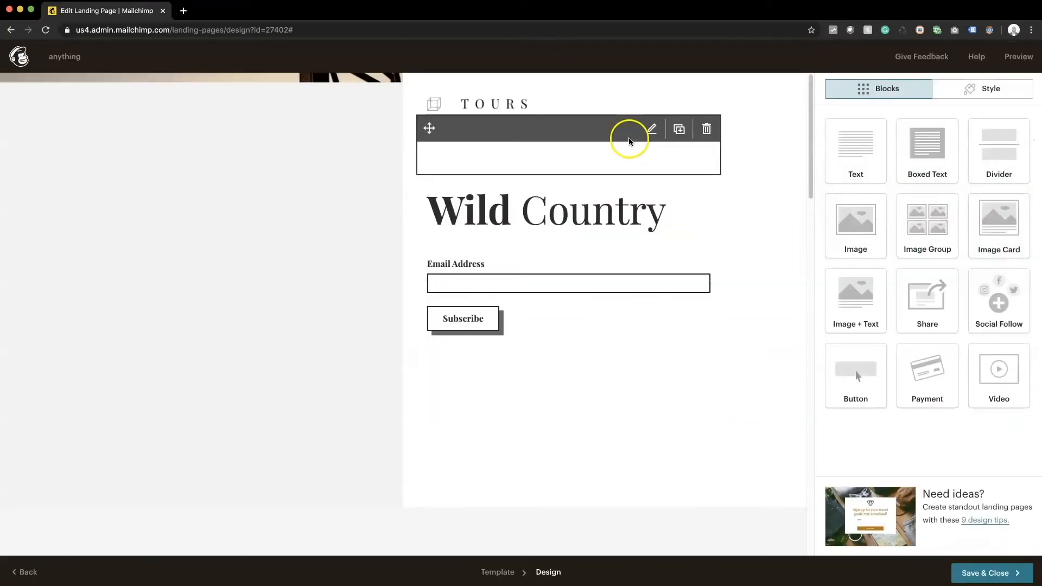
mouse_move(300, 437)
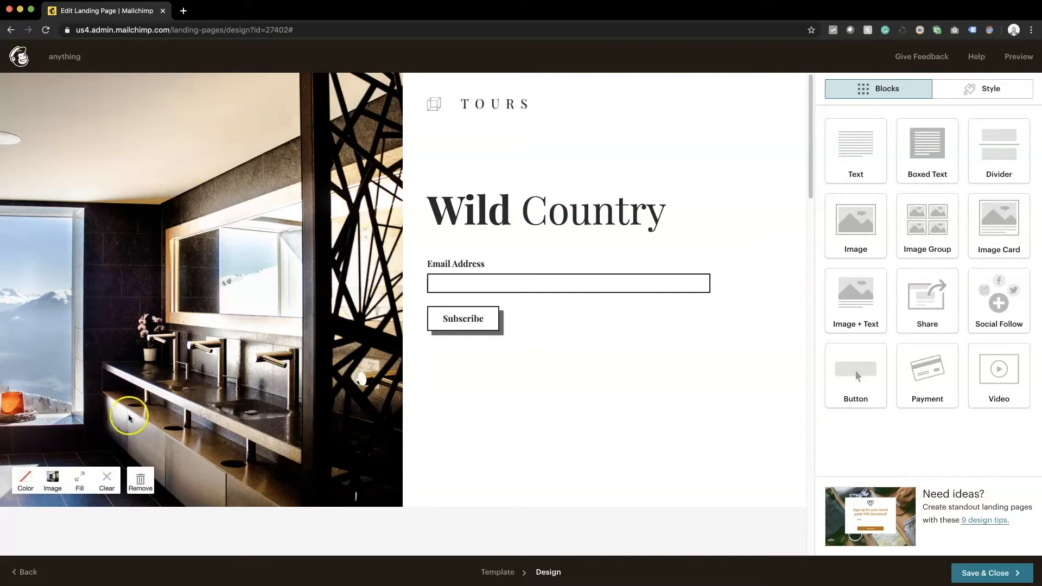
click(56, 481)
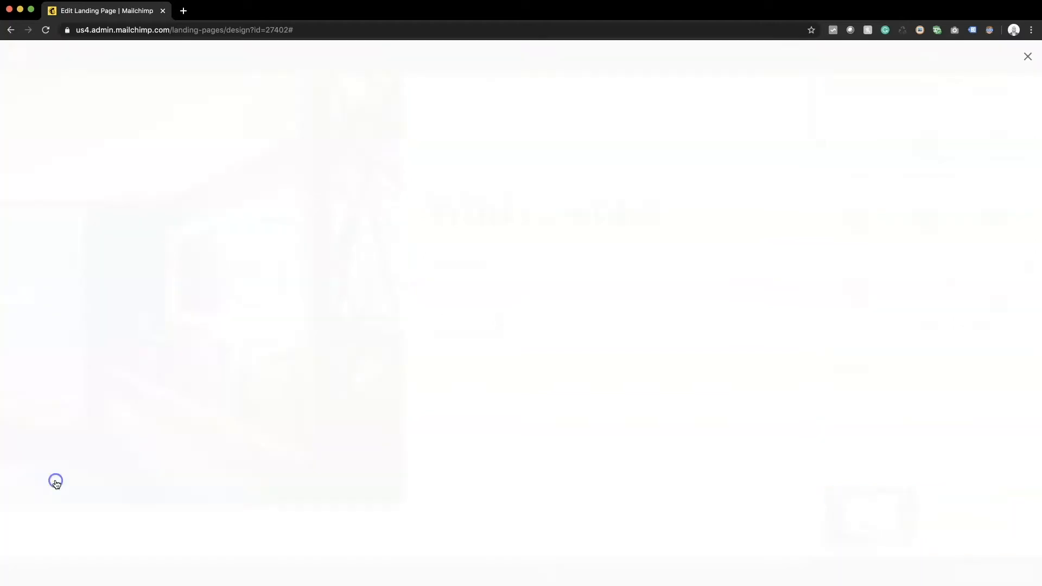
Step: Crop the bathroom photo to the geometric metal screen, save it, and insert it as the hero
click(214, 215)
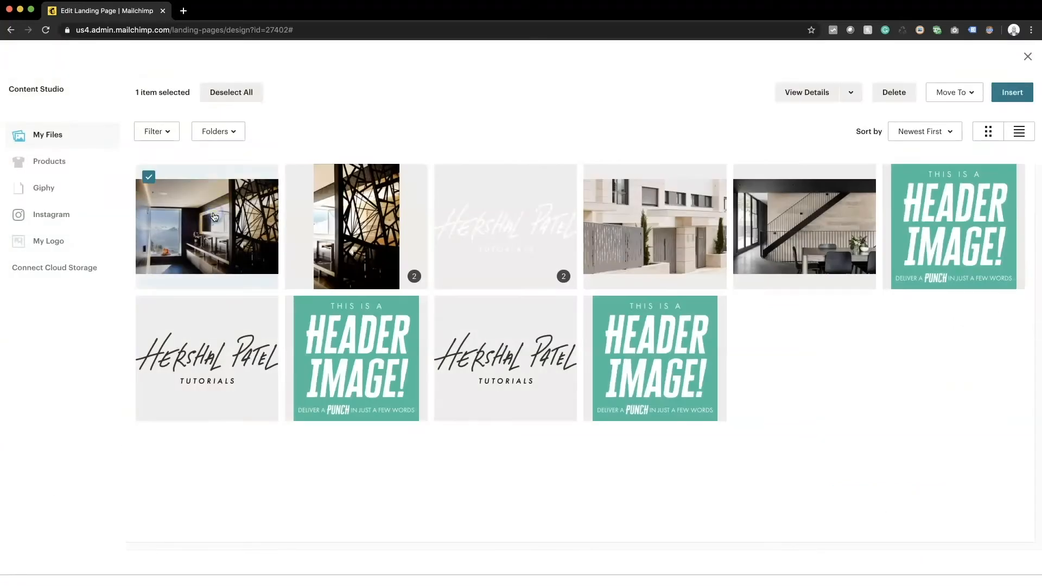
click(848, 93)
click(807, 124)
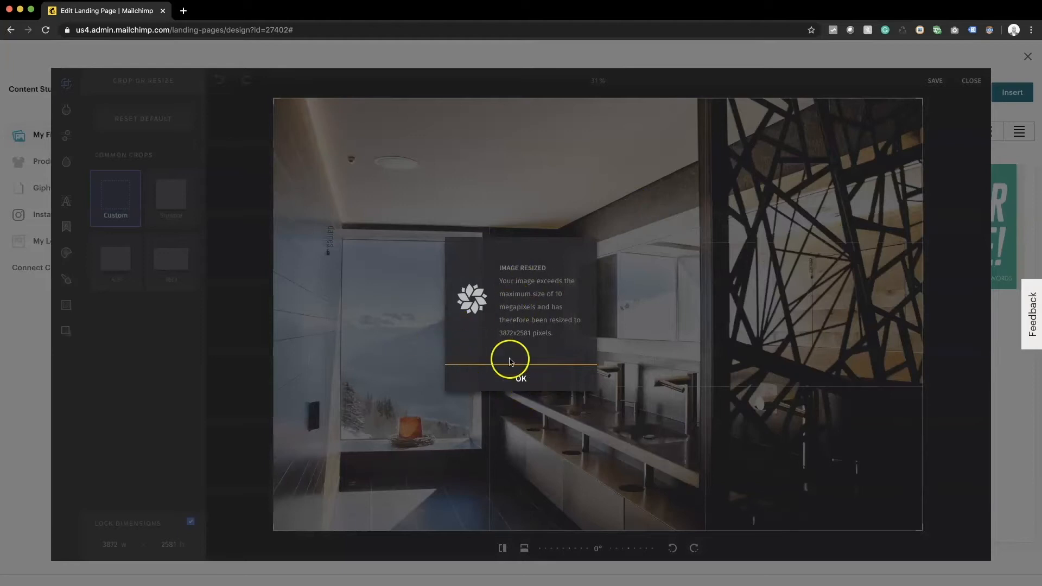
click(521, 380)
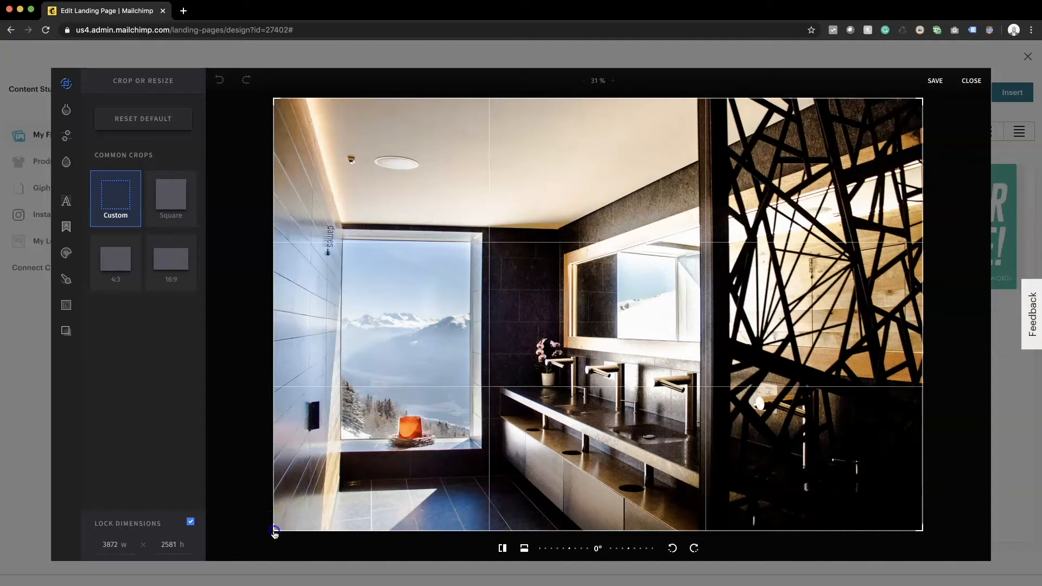
drag(274, 533, 223, 475)
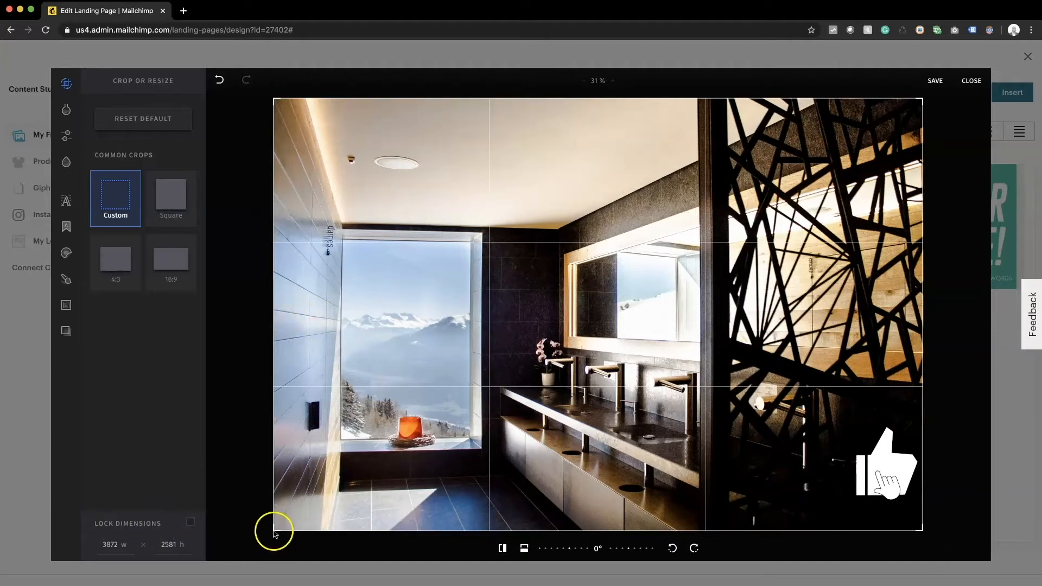
drag(275, 534, 632, 557)
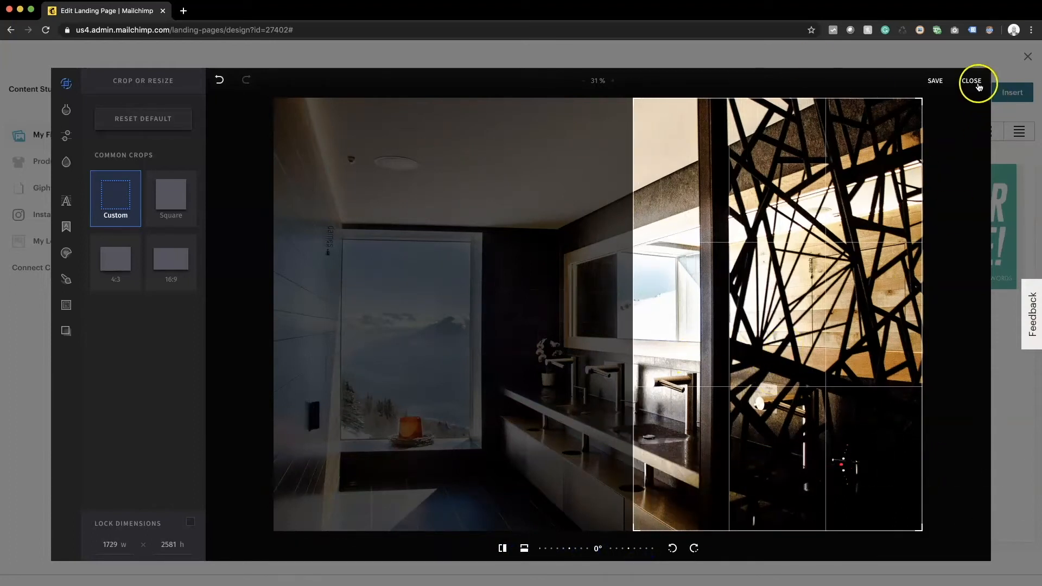
click(935, 80)
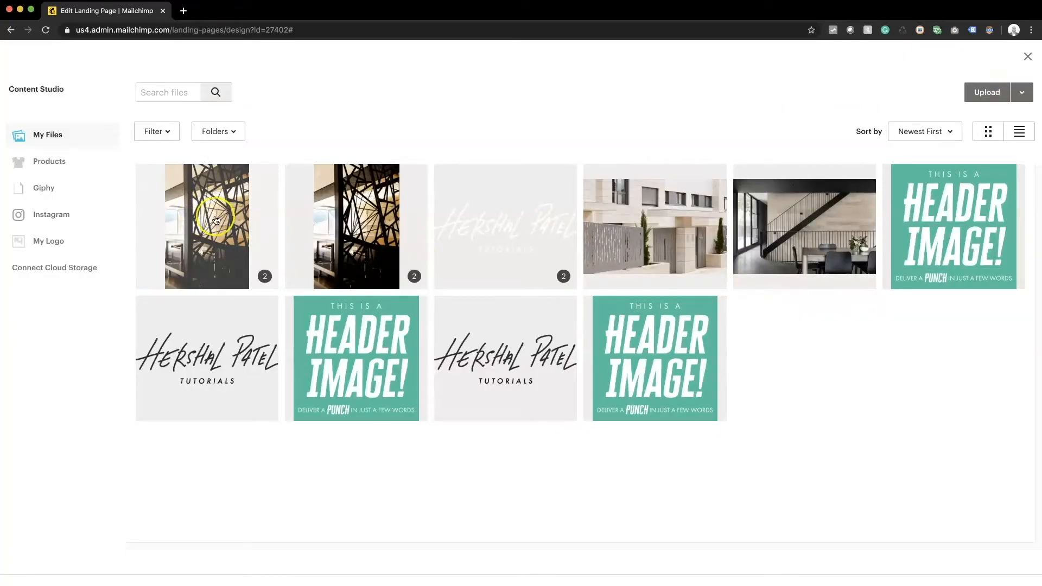
click(215, 220)
click(1009, 93)
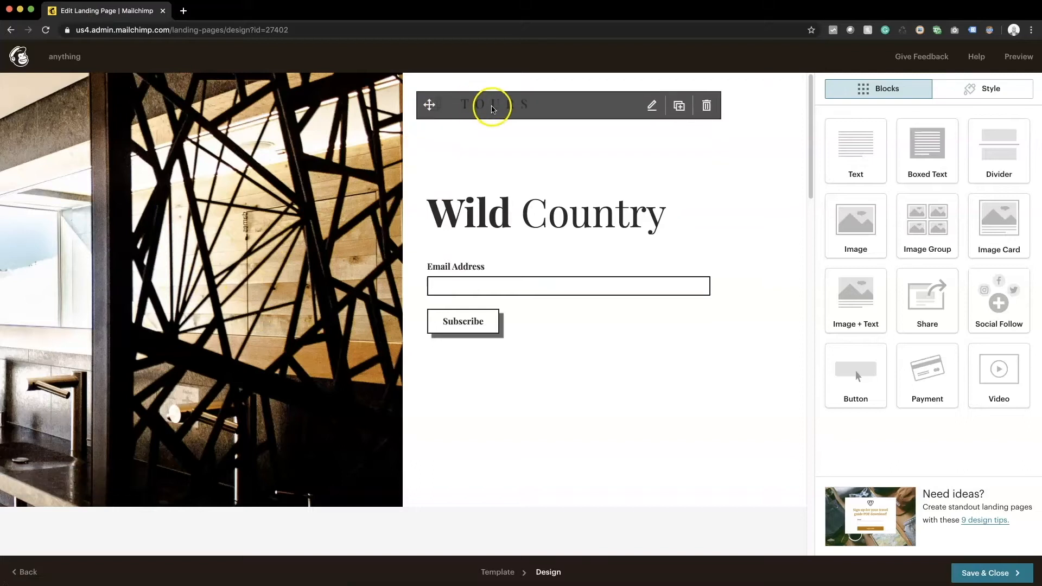
Step: Replace the TOURS logo with tuts-logo.02.png and shrink its display size
click(492, 109)
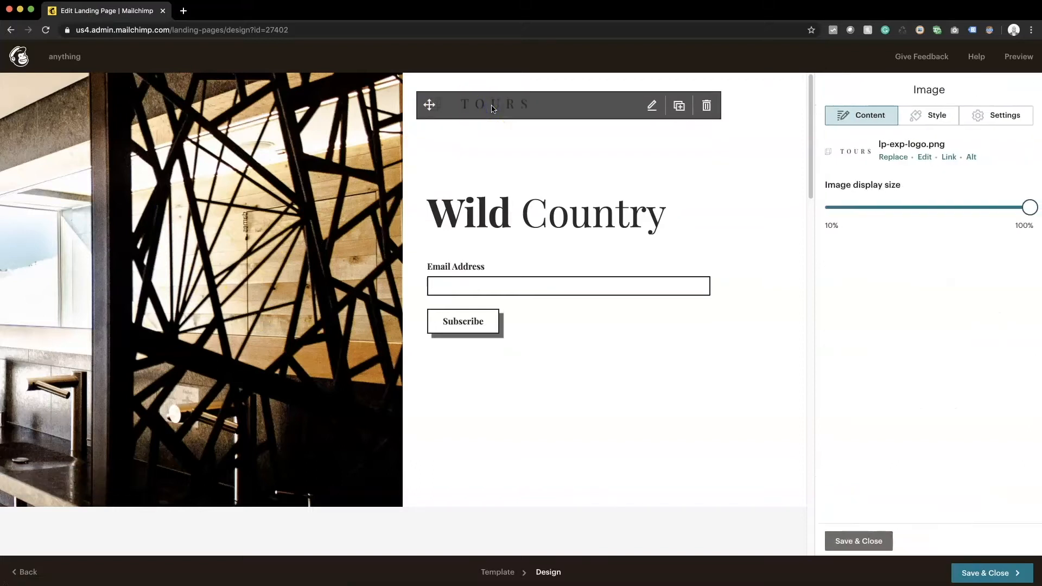
click(893, 157)
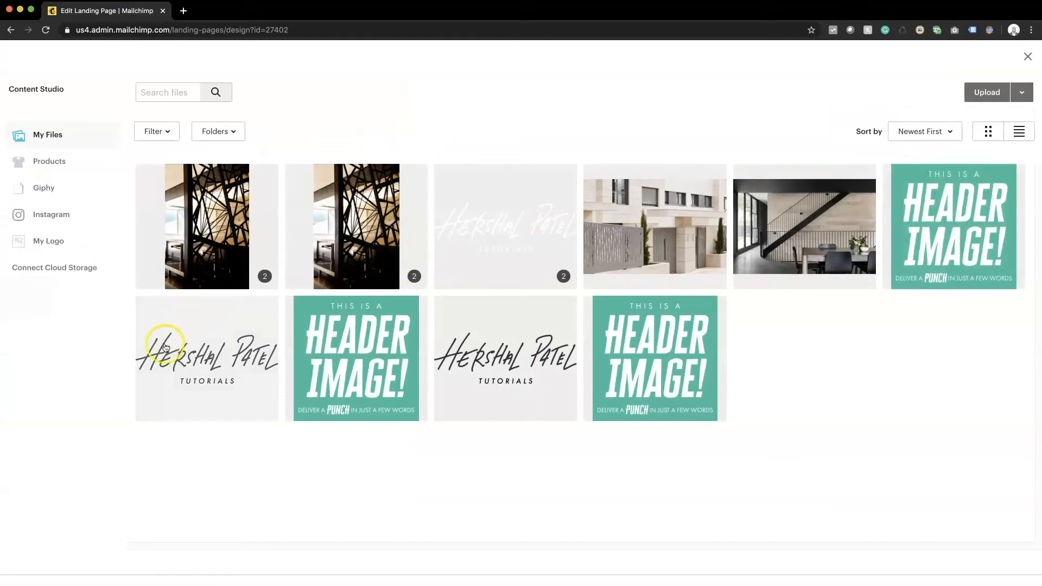
click(225, 360)
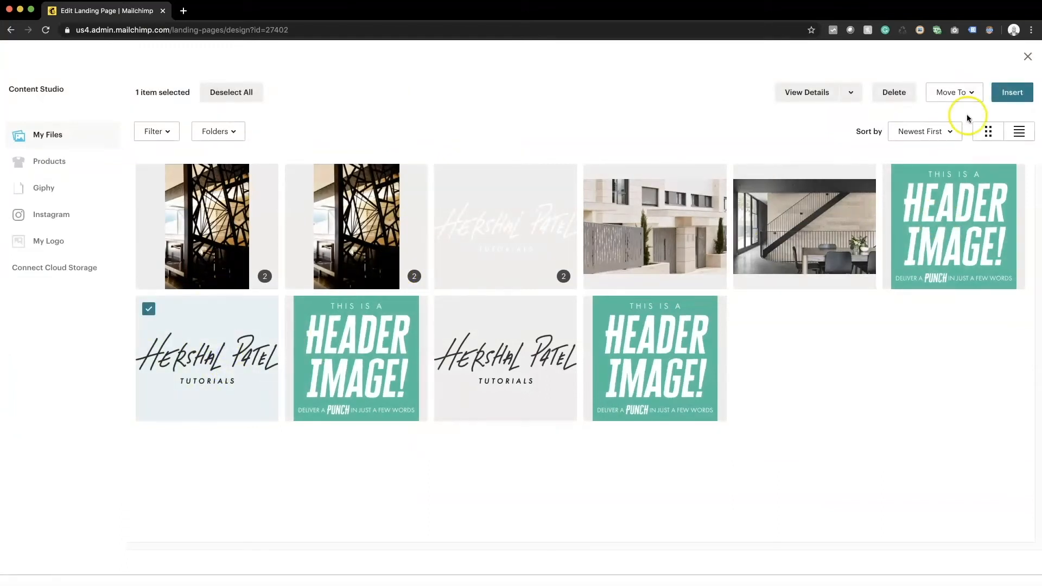
click(1009, 92)
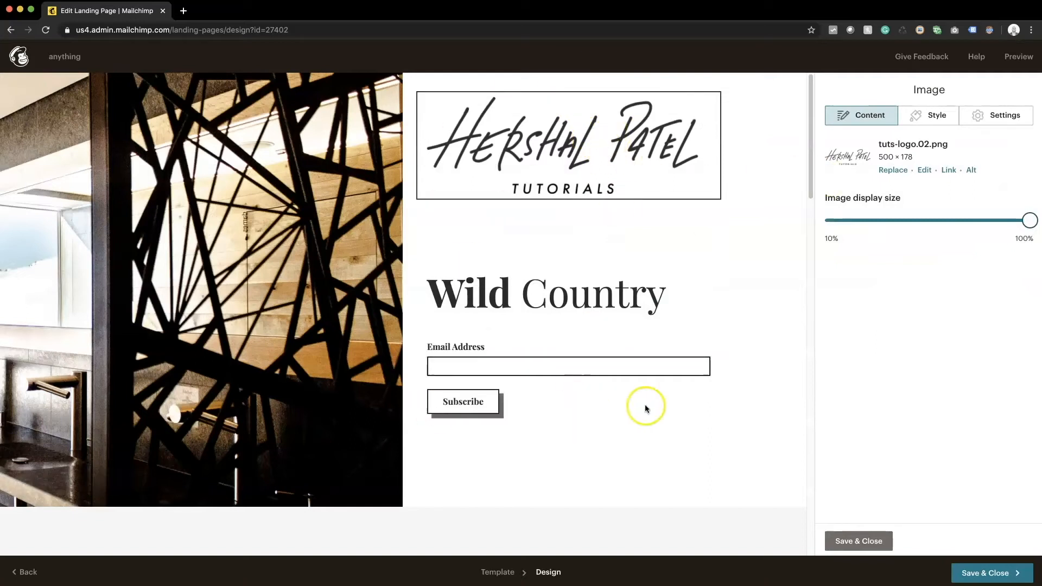
drag(1027, 220, 892, 220)
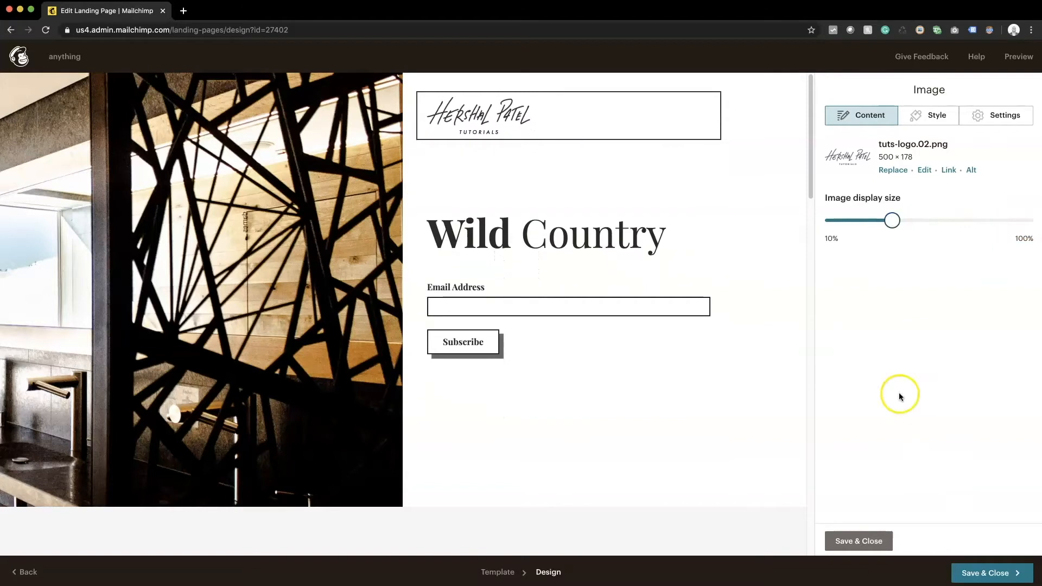
Step: Rewrite the Wild Country heading as 'My Product' in the HTML source and save
click(509, 243)
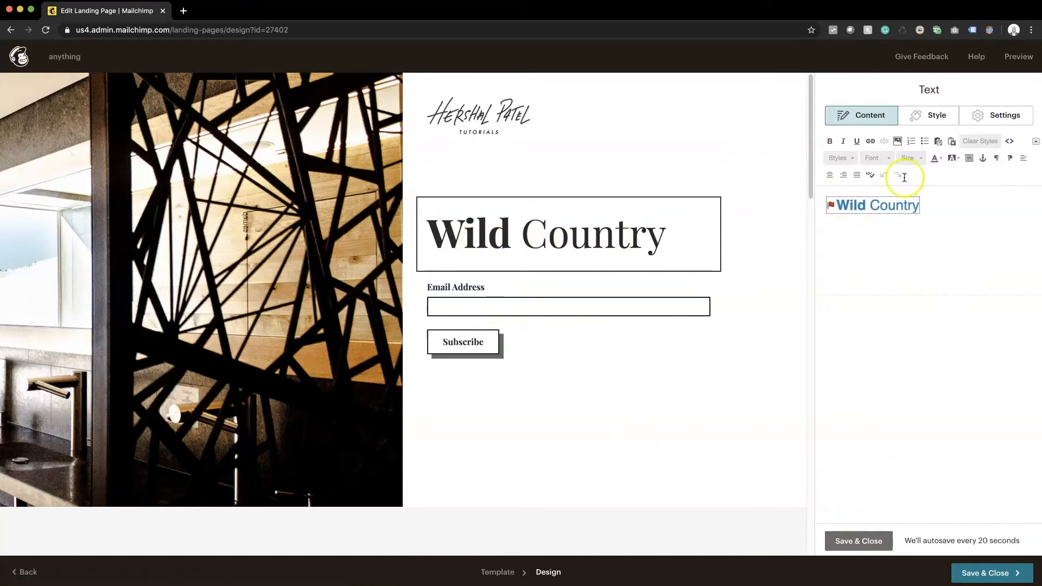
click(834, 209)
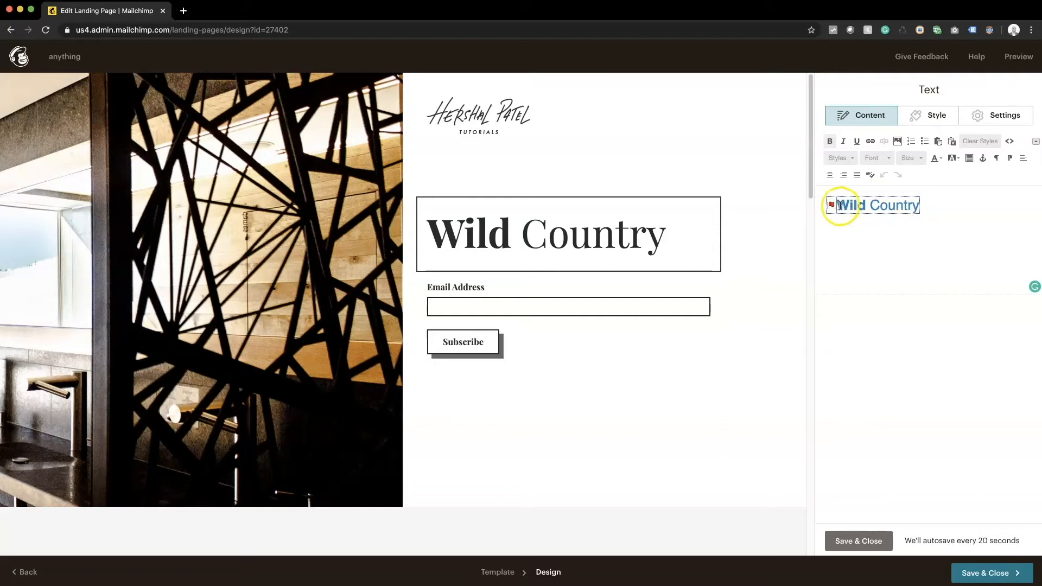
drag(840, 205, 944, 206)
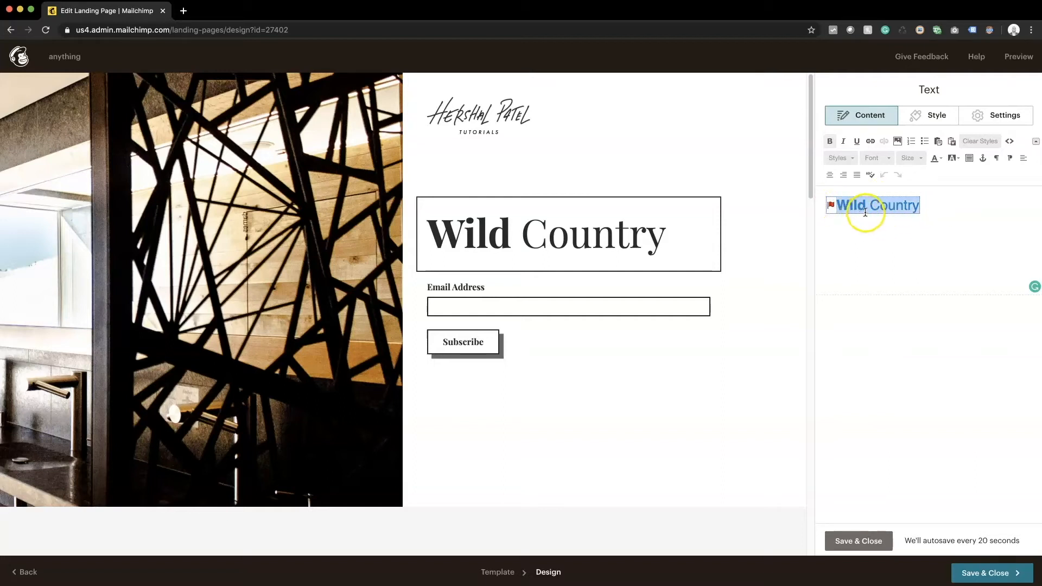
click(947, 196)
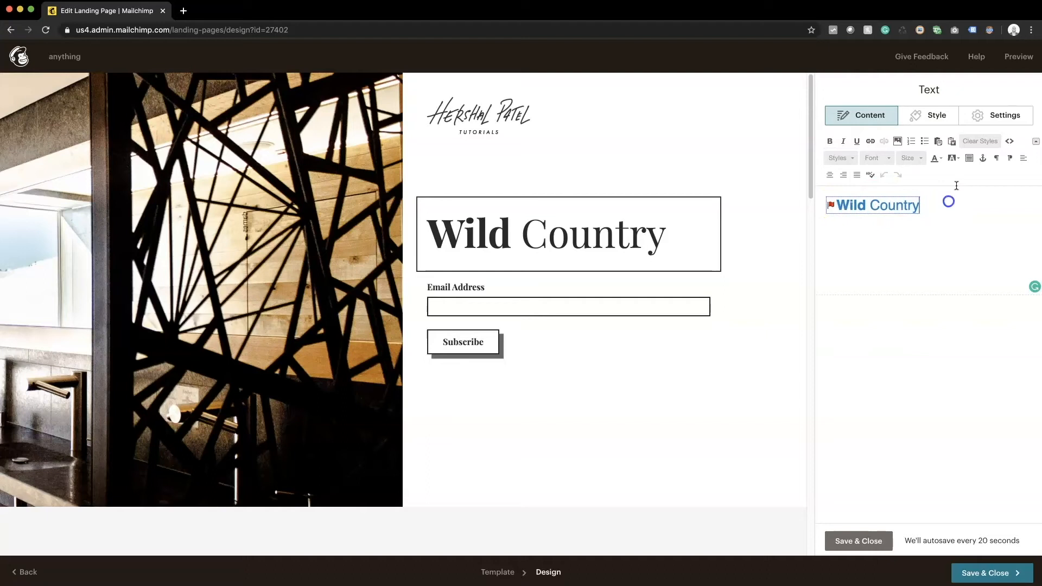
click(1010, 144)
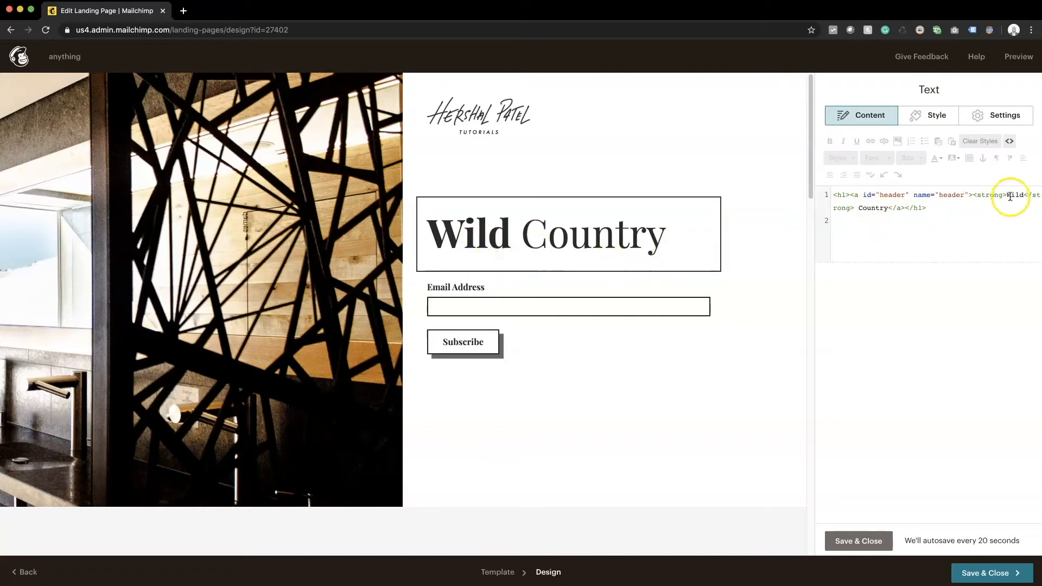
text(My)
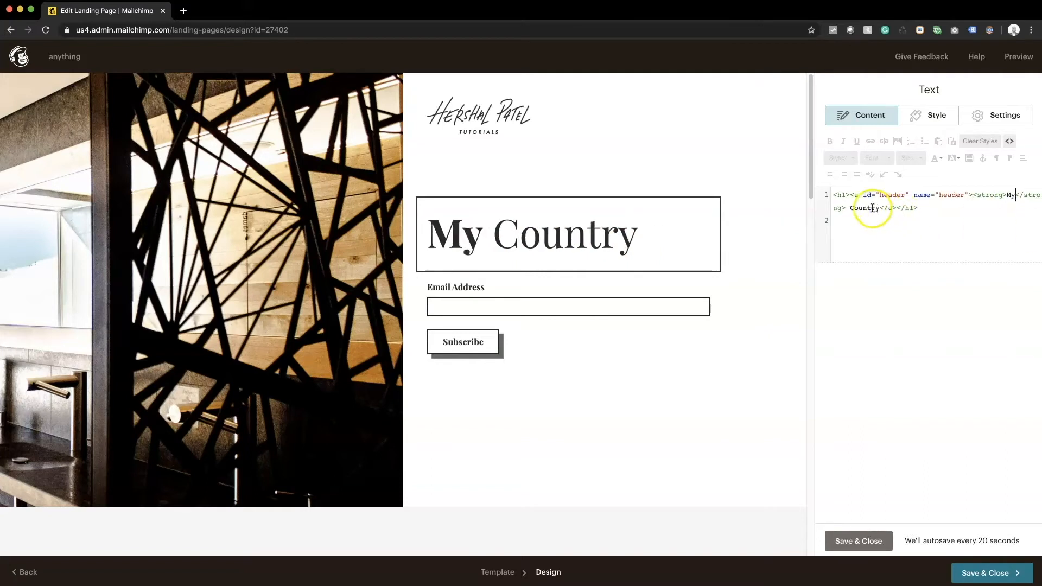
text(Produc)
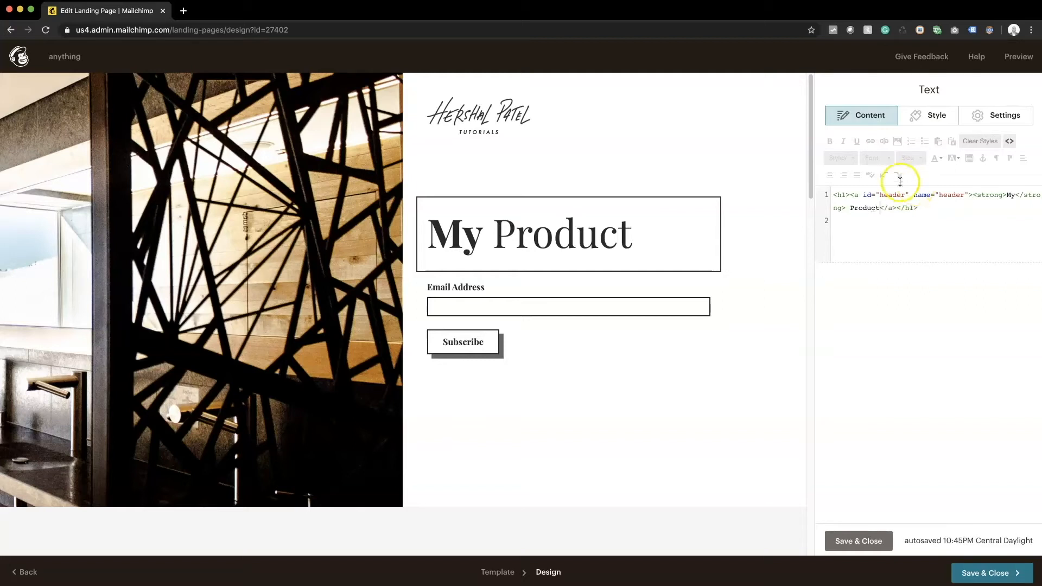
drag(850, 196, 973, 197)
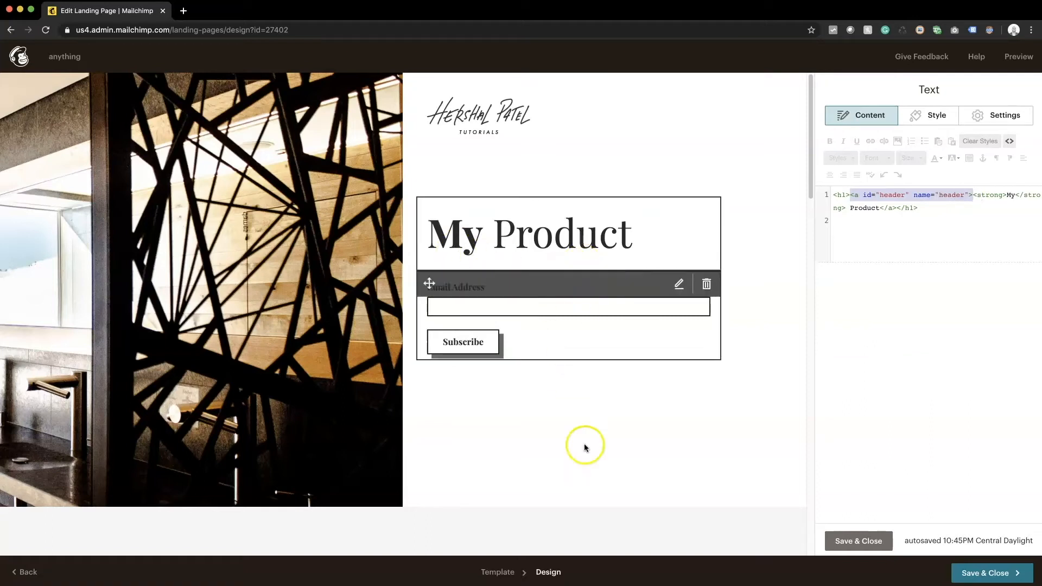
scroll(521, 228, down, 20)
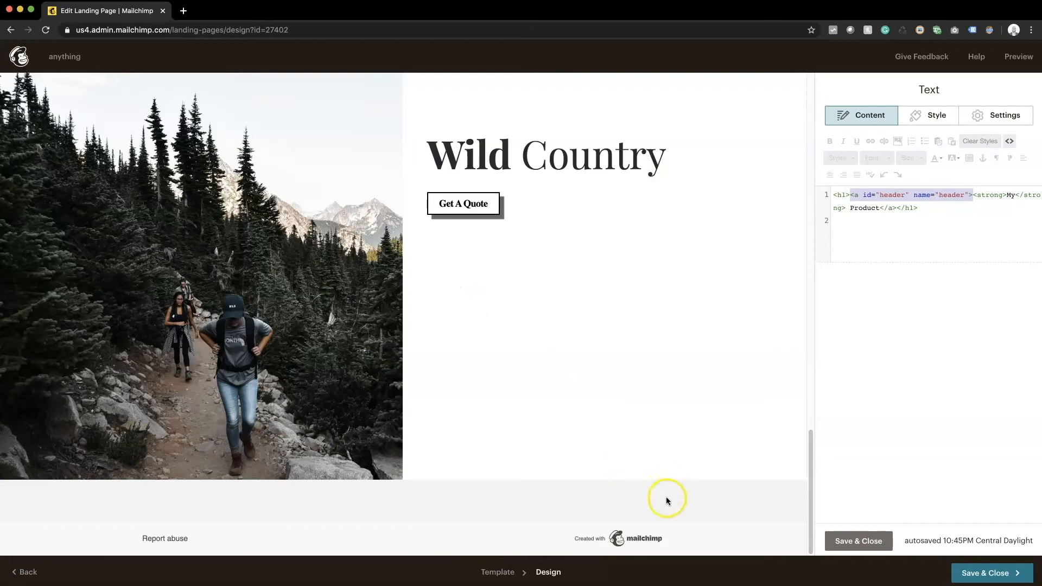
scroll(664, 367, up, 20)
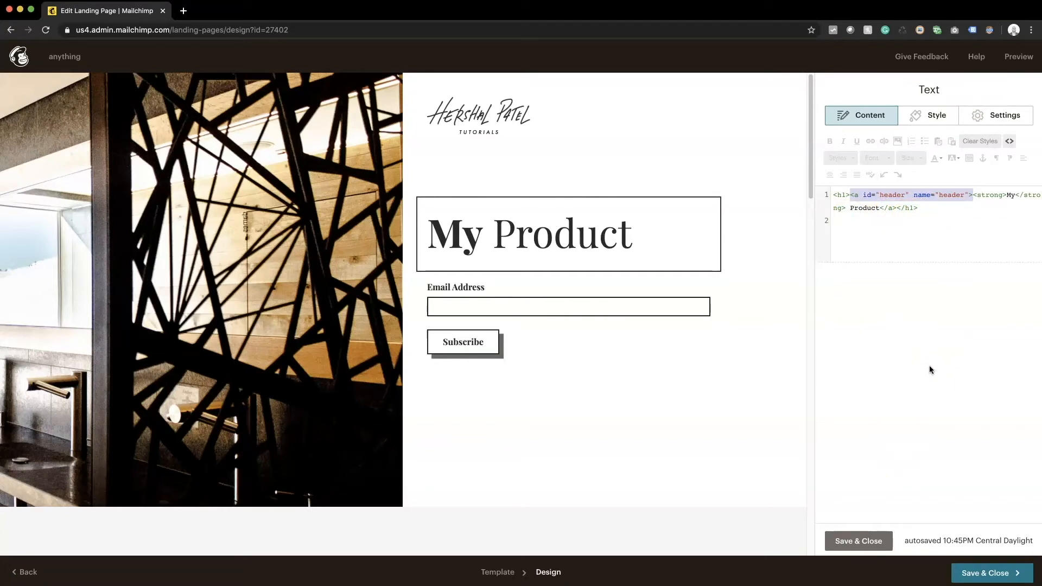
click(926, 230)
click(856, 450)
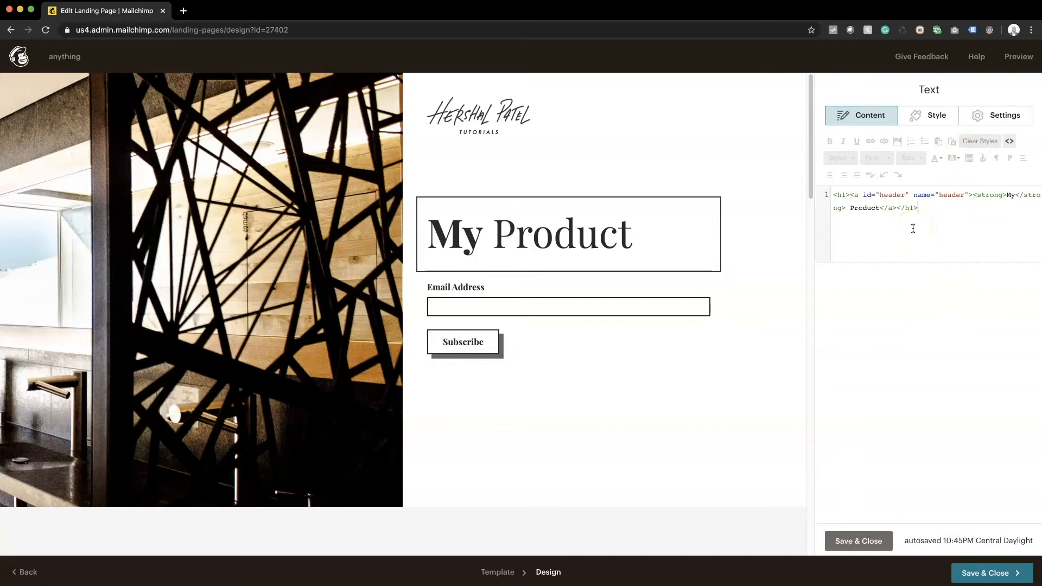
click(857, 540)
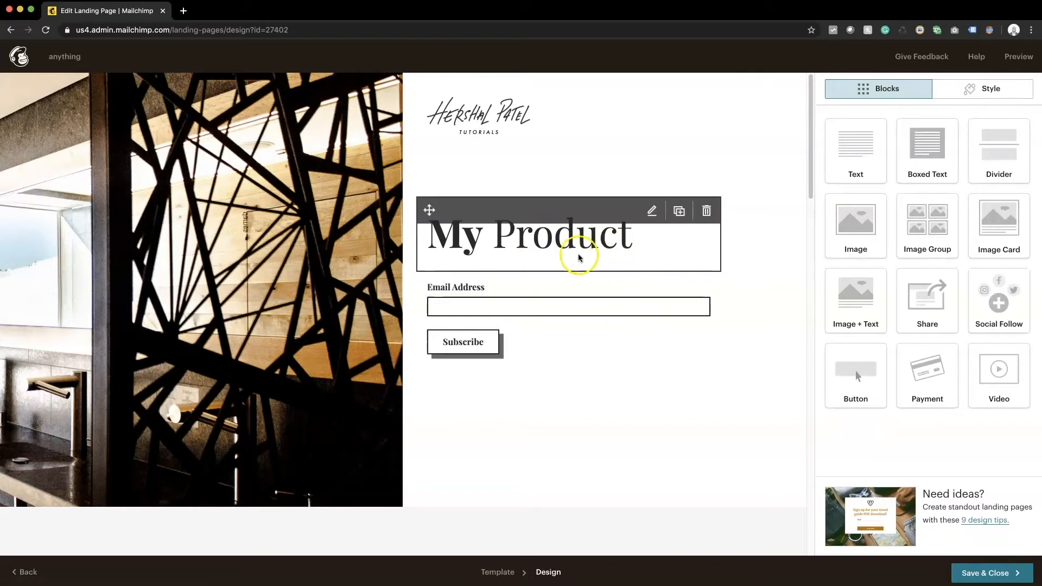
Step: Add a text block under the heading starting 'Hey, if you're interested in my'
drag(868, 149, 540, 289)
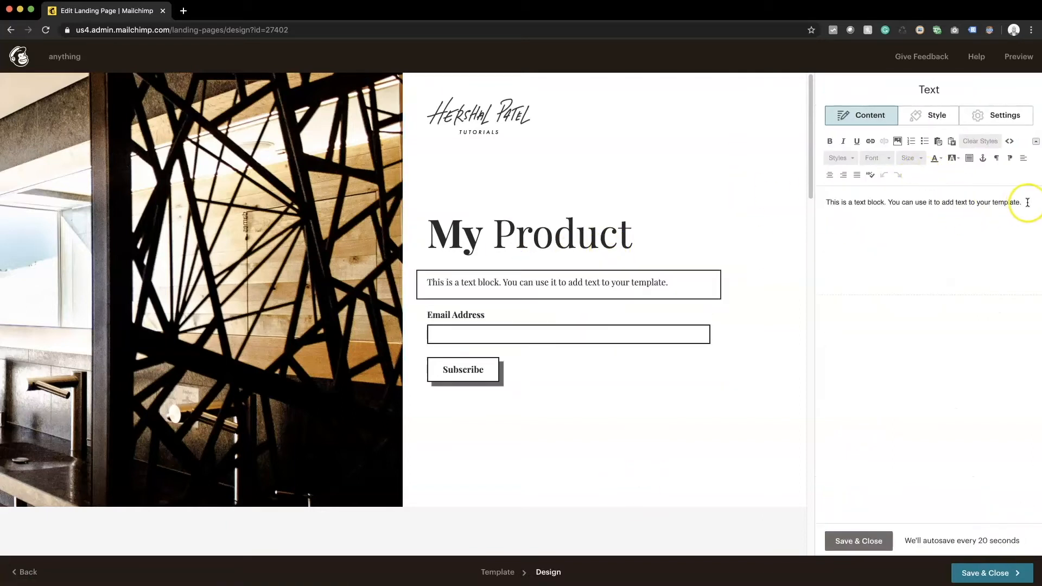
drag(1026, 202, 629, 190)
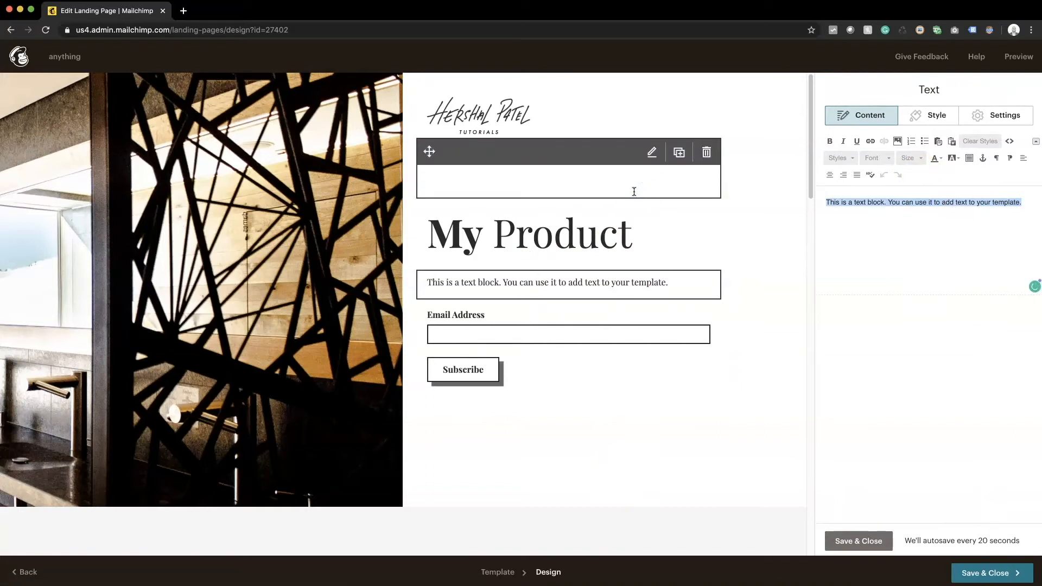
text(Hey )
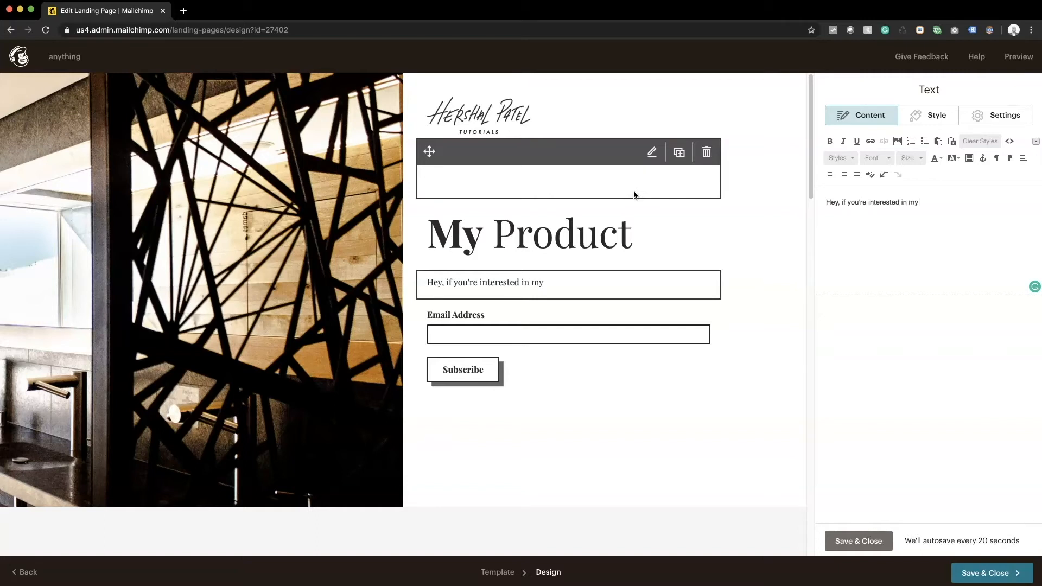
text(elow and a m)
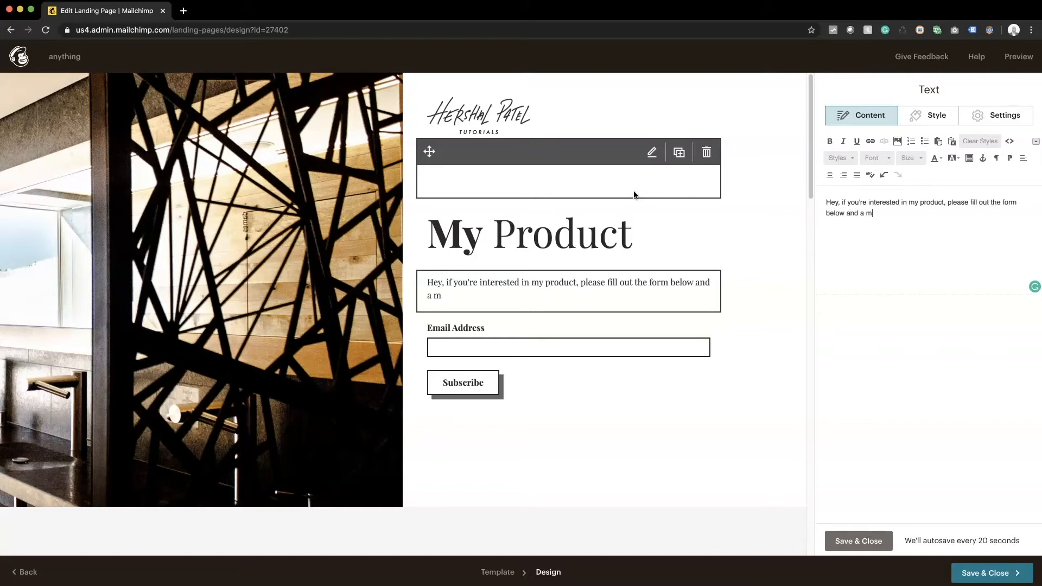
text(ember of my team will get in touch with you shortly!)
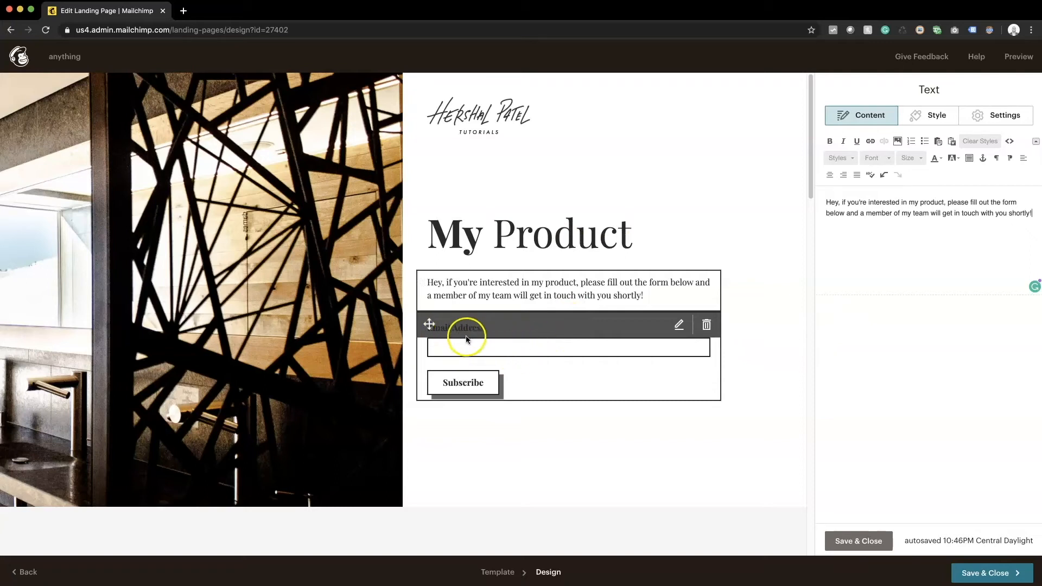
Step: Add First Name, Last Name and Phone Number fields, making First Name and Phone Number required
click(504, 333)
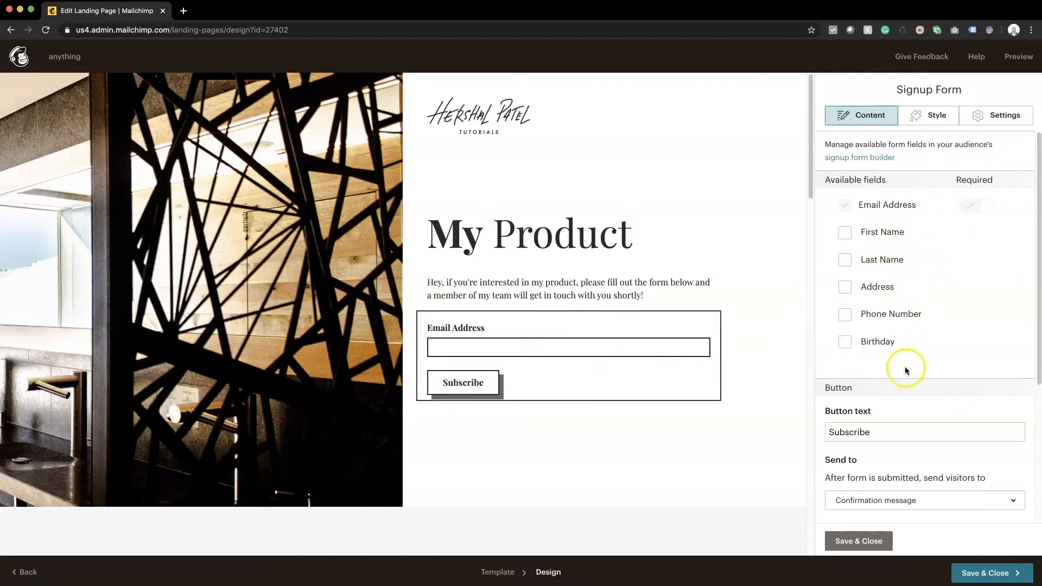
click(844, 233)
click(845, 260)
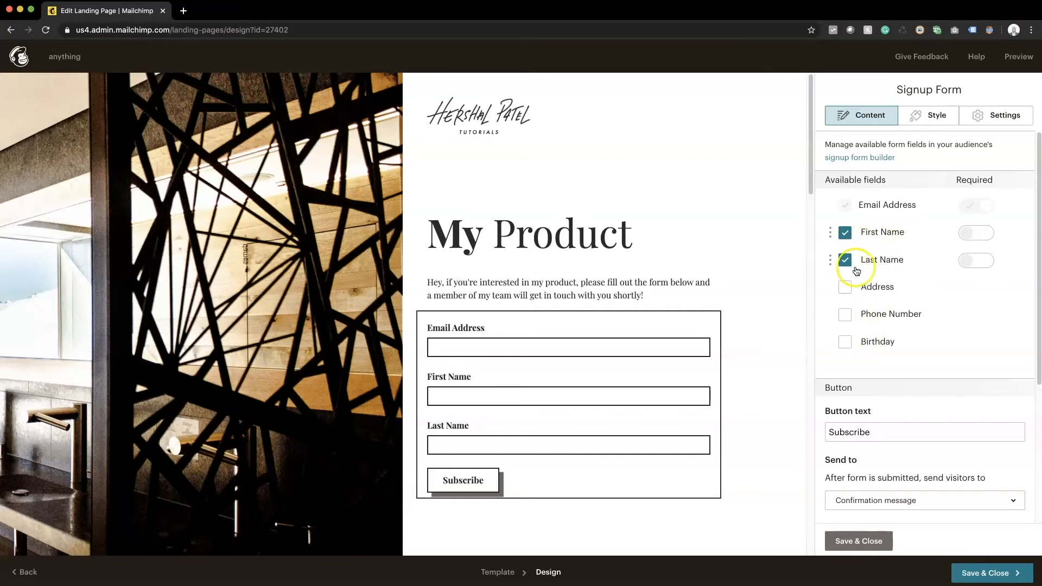
click(843, 316)
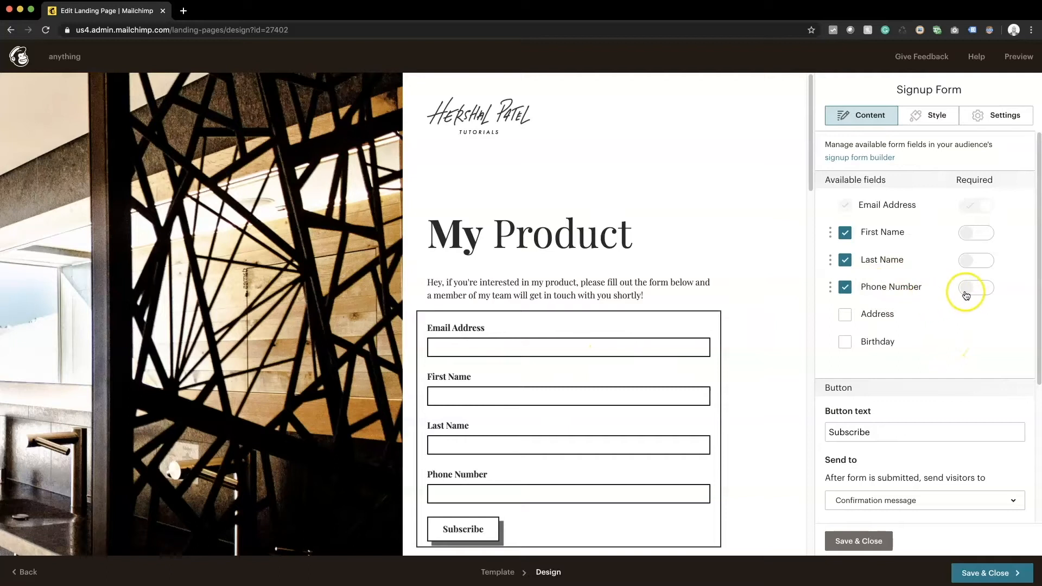
click(967, 293)
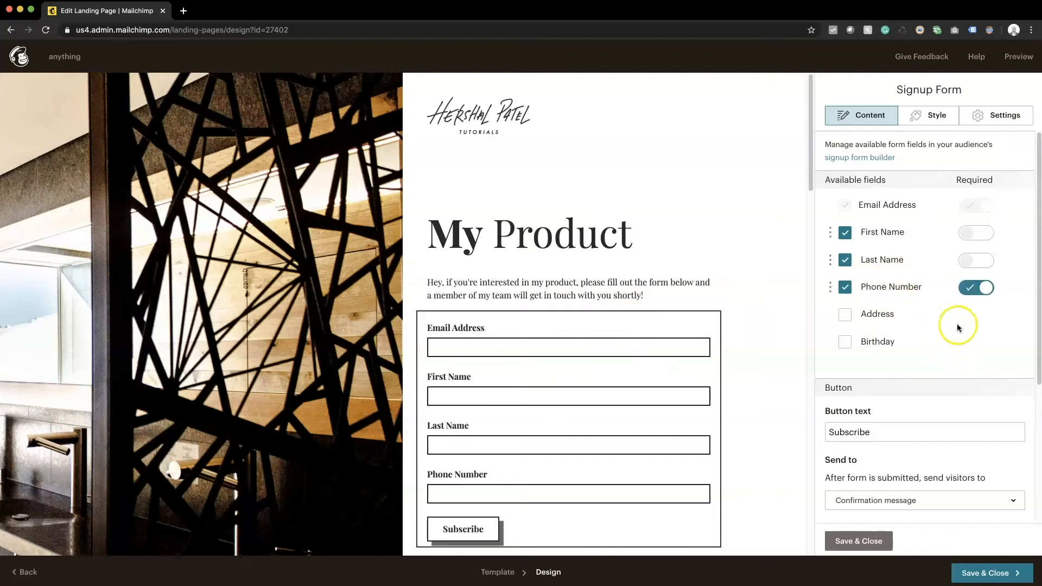
click(967, 233)
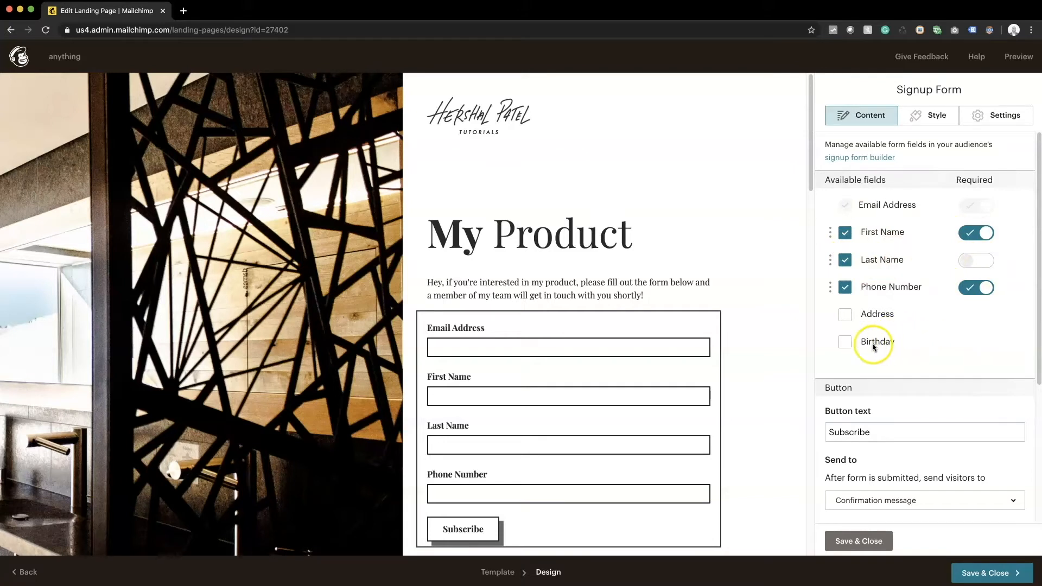
scroll(930, 349, down, 4)
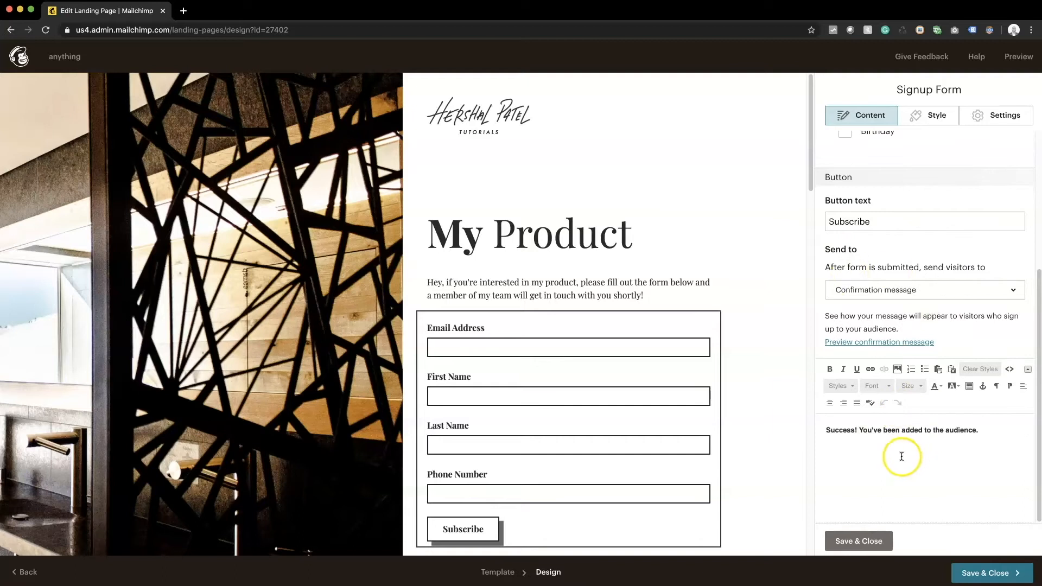
Step: Make the signup form redirect to a web address, the site owner's URL, and save the settings
scroll(891, 333, up, 3)
scroll(892, 321, down, 3)
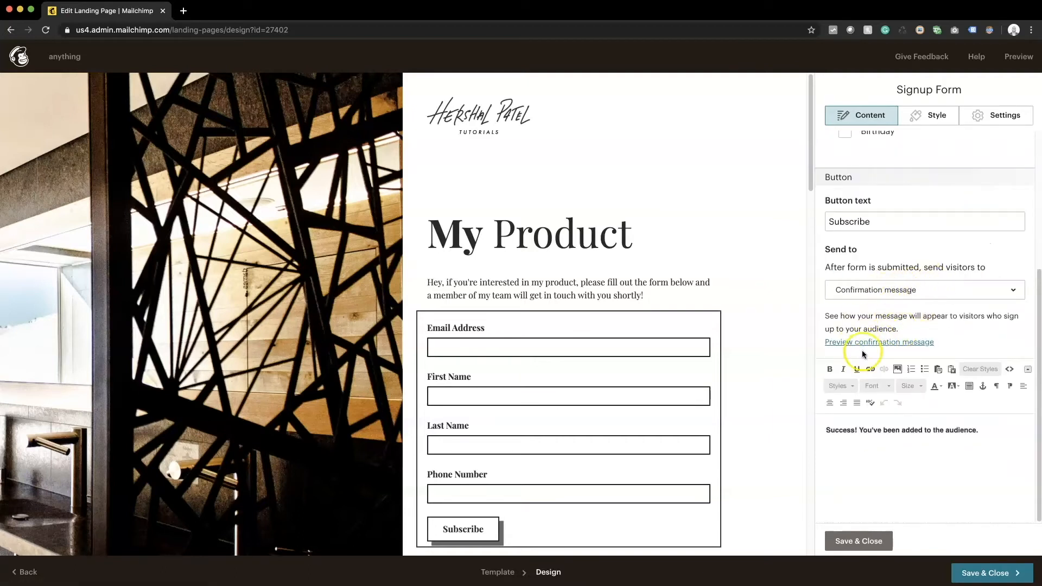
click(832, 288)
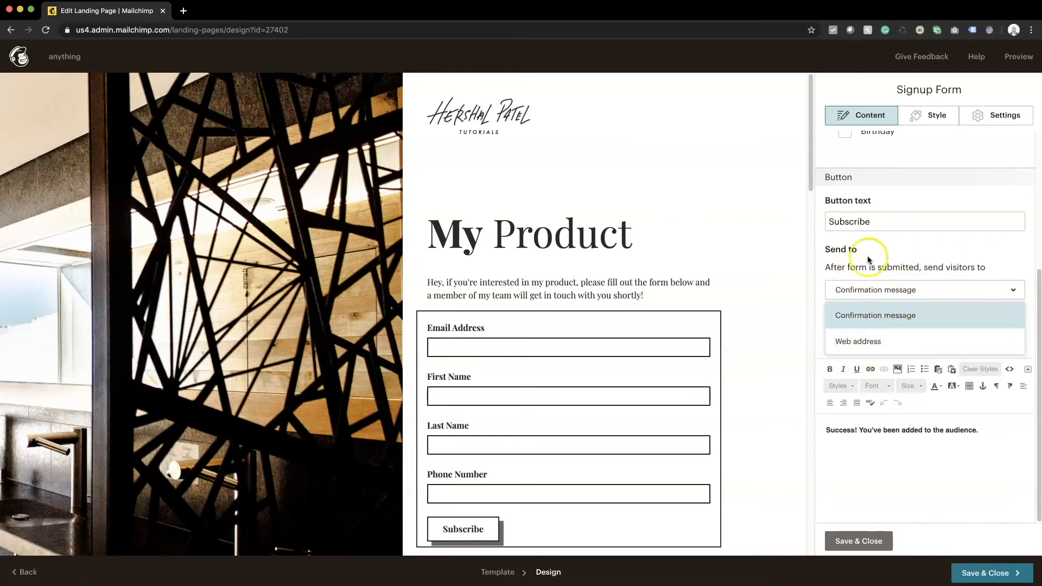
click(868, 341)
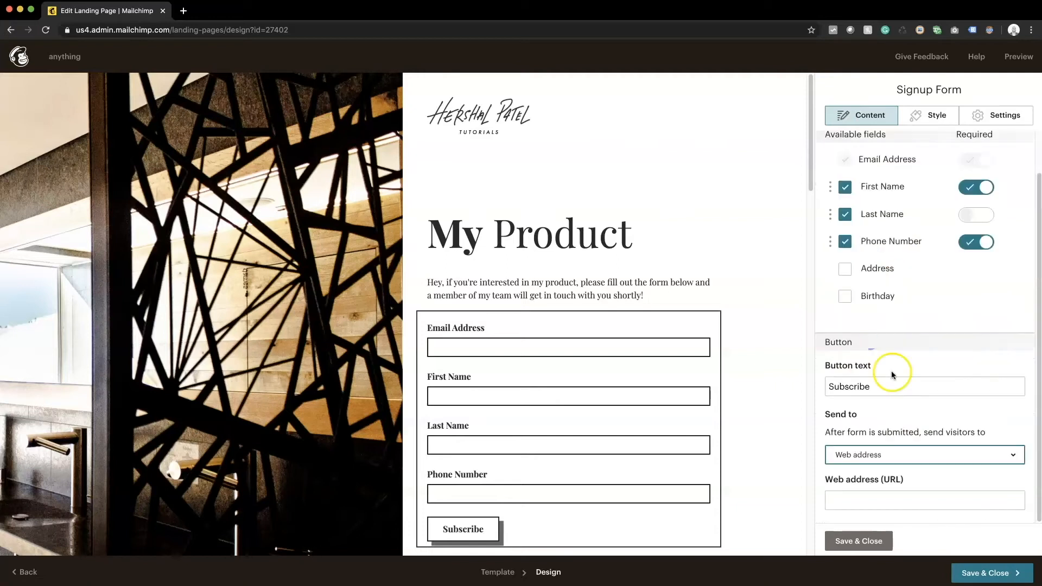
click(860, 485)
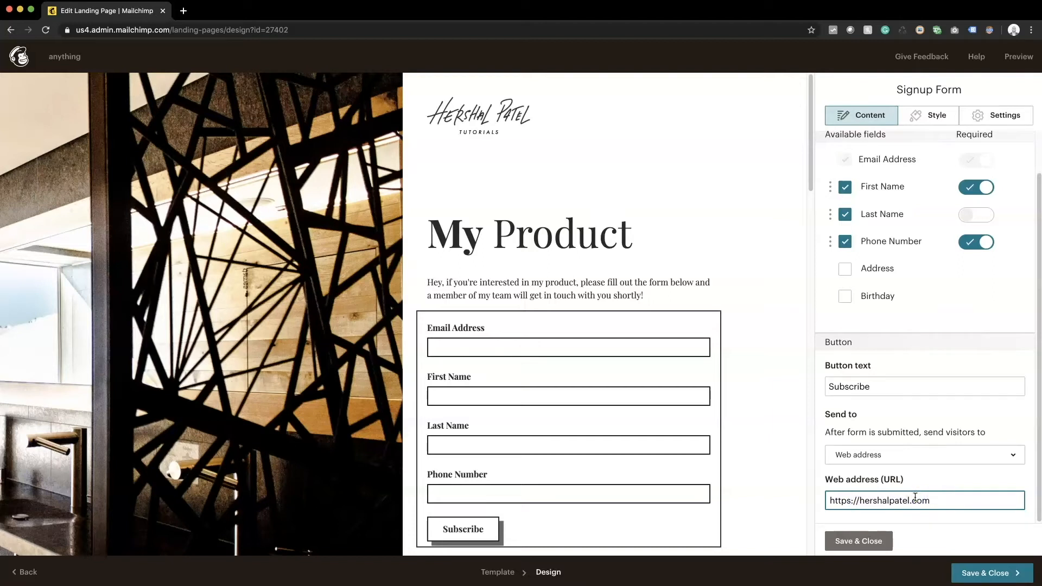
click(877, 541)
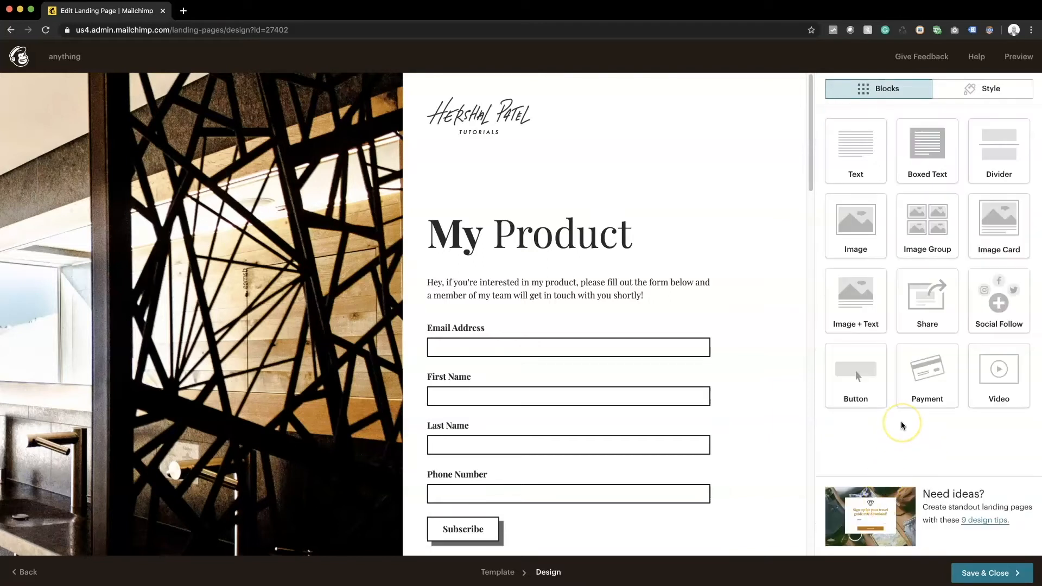
Step: Change the signup form's button text from Subscribe to 'Get in Touch!' and save
scroll(679, 372, down, 3)
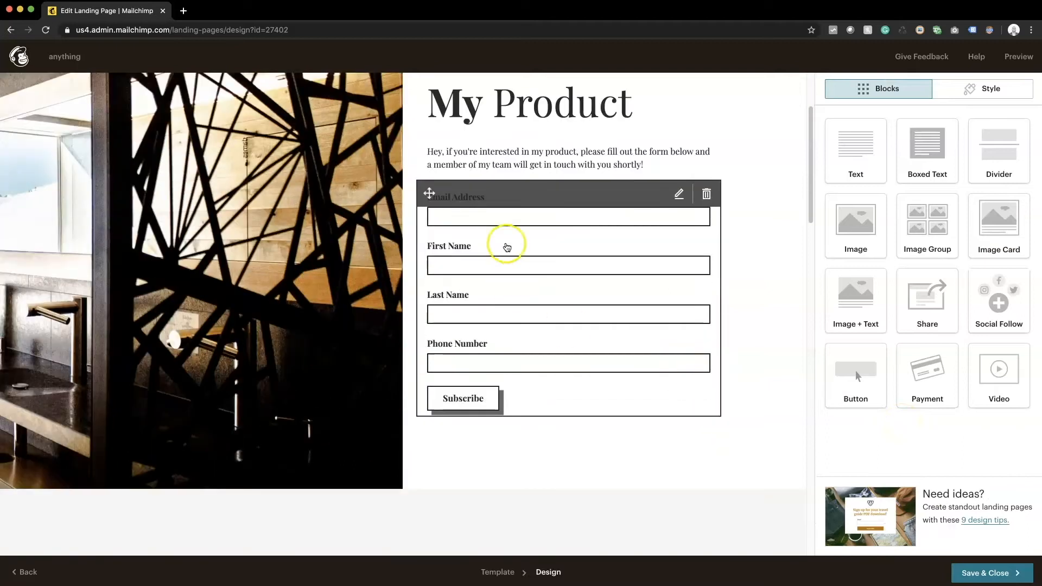
mouse_move(632, 356)
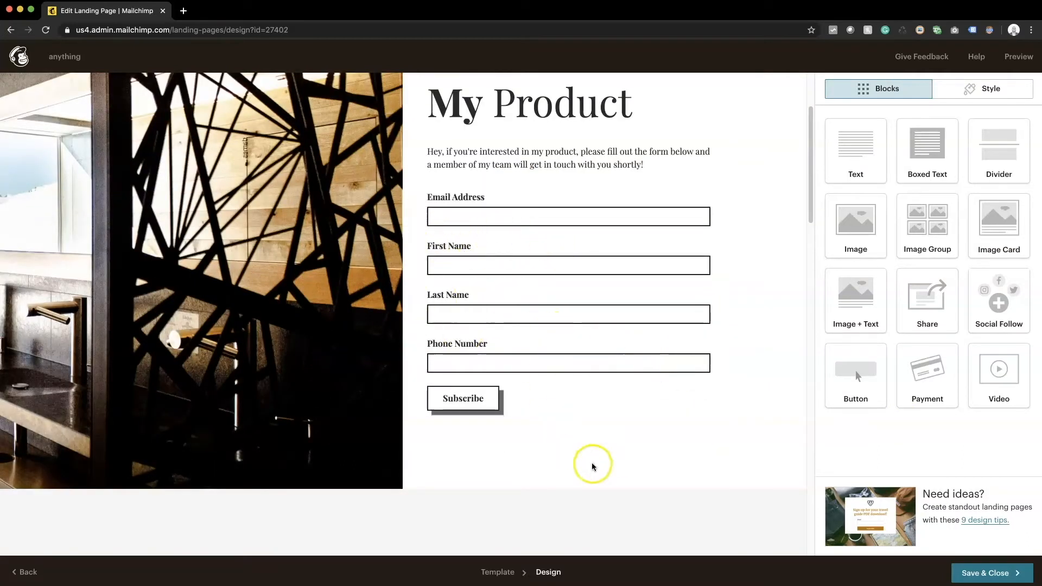
click(536, 394)
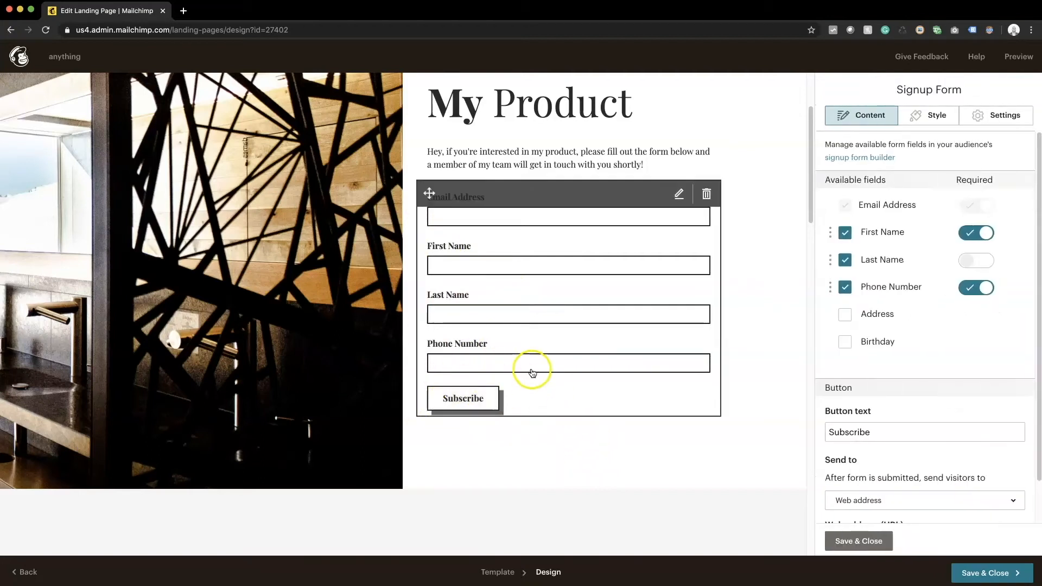
scroll(846, 326, down, 2)
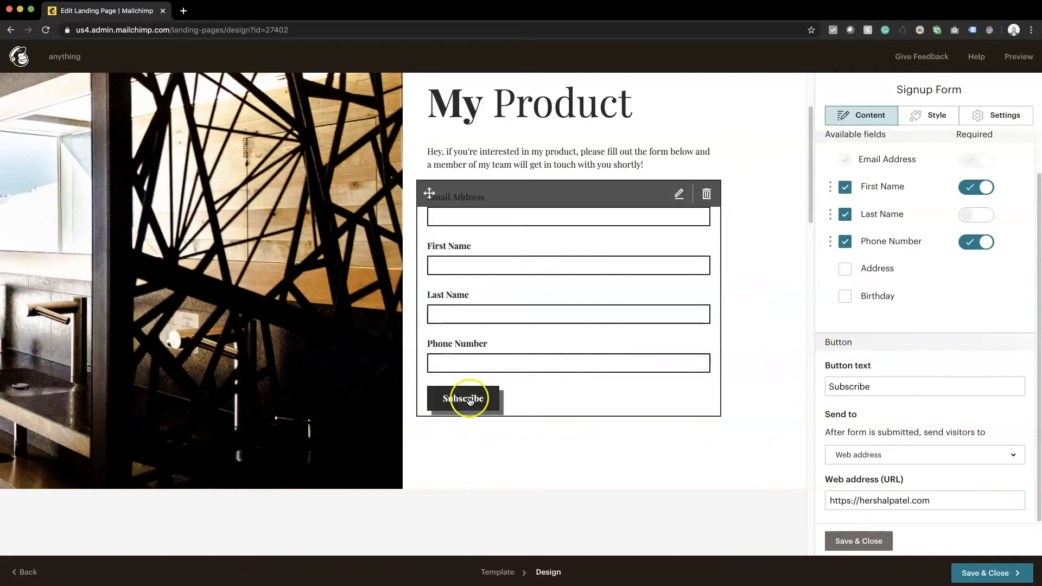
scroll(581, 363, up, 2)
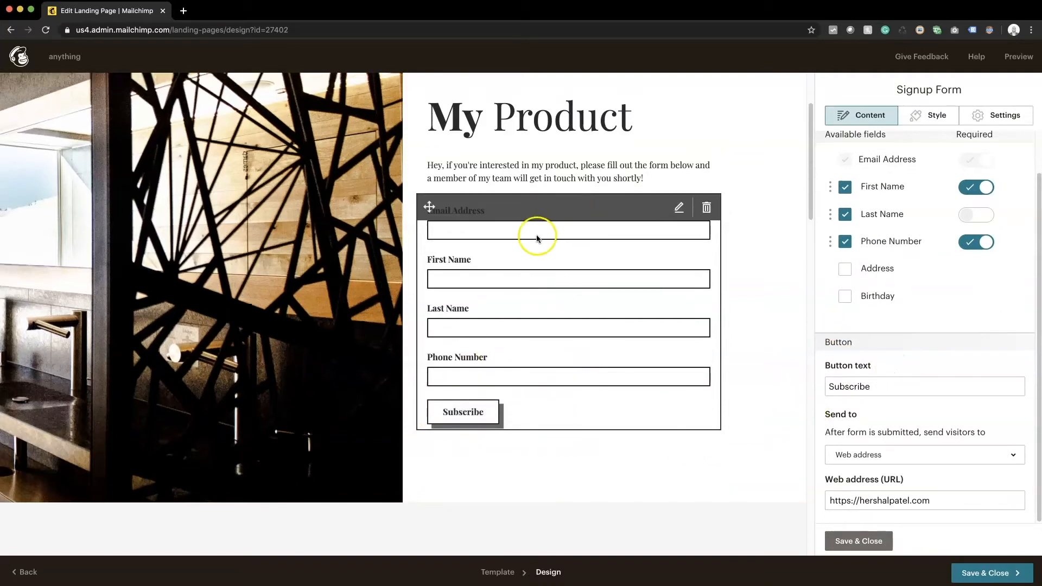
click(901, 389)
text(Conne)
key(BackSpace)
key(BackSpace)
key(BackSpace)
key(BackSpace)
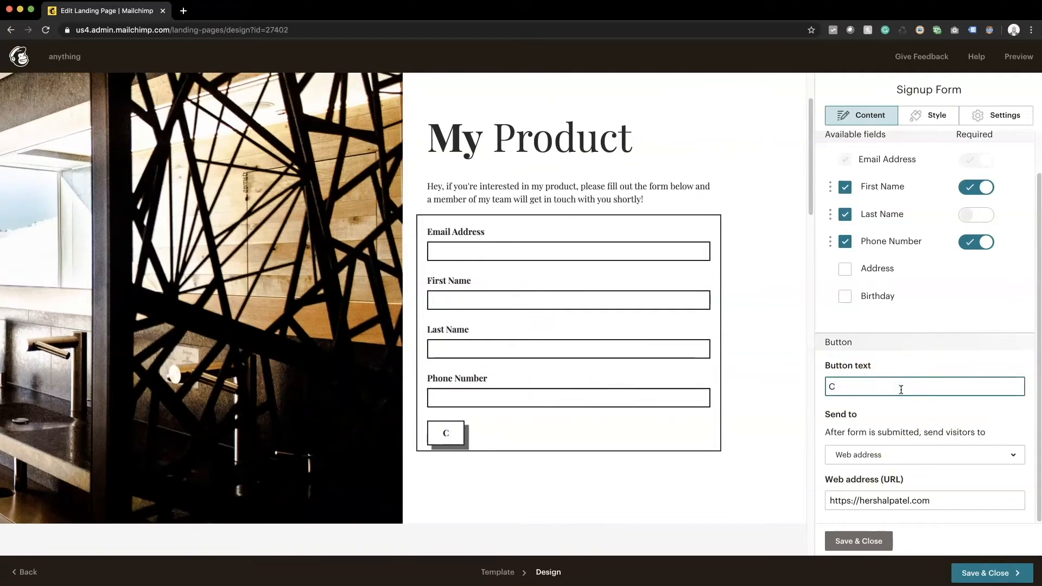
text(all Me Back!)
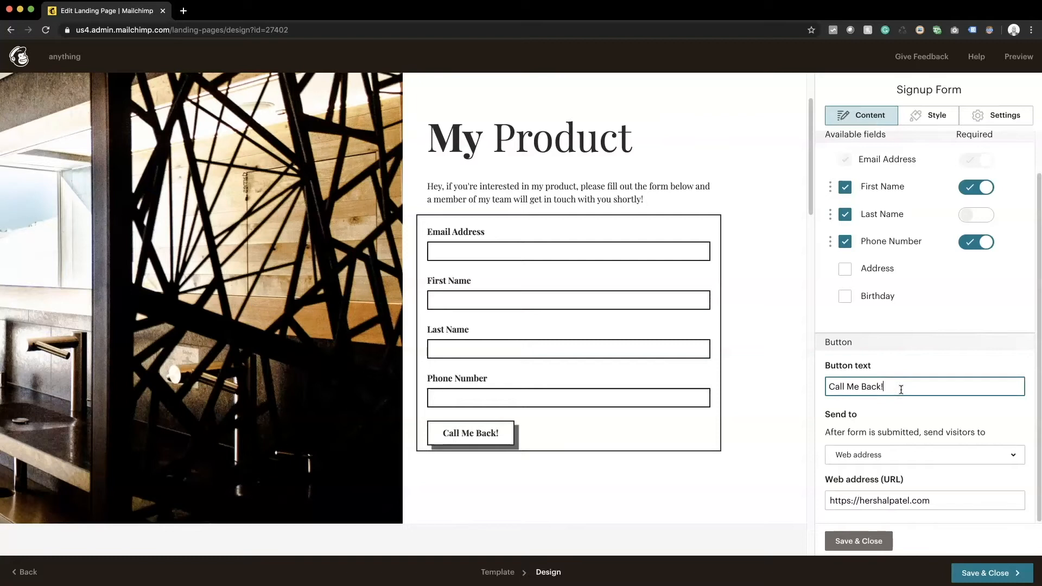
drag(900, 389, 827, 389)
text(Get in Touch!)
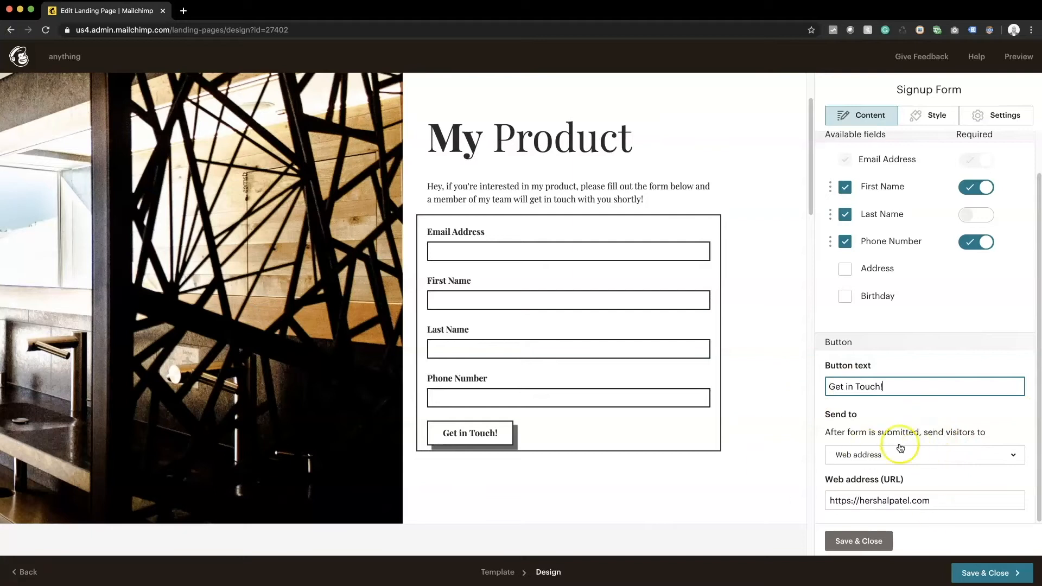
click(862, 541)
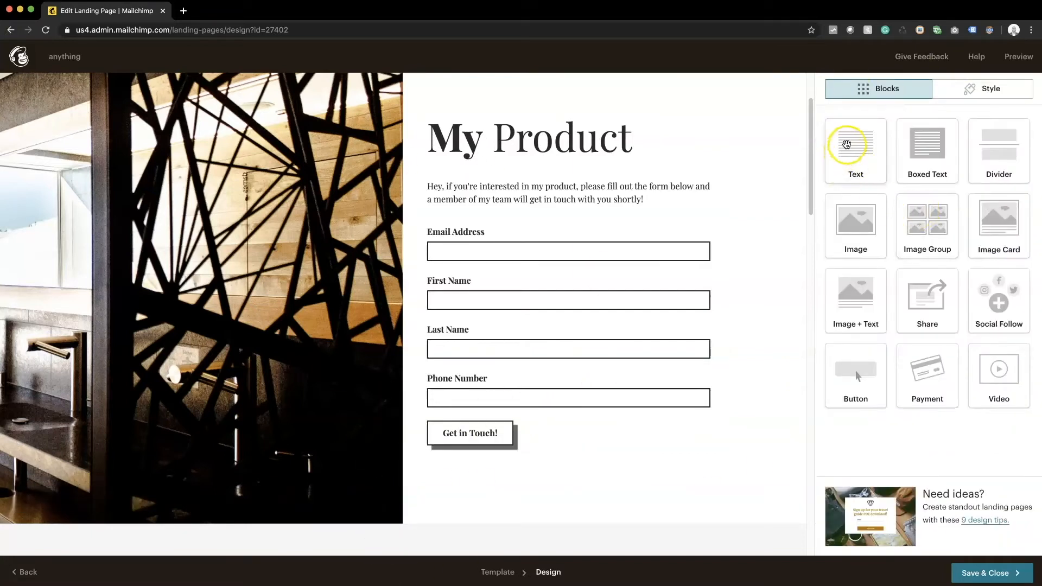
Step: Add a text block below the form reading 'Your info is safe with us.' in italics
drag(841, 145, 485, 463)
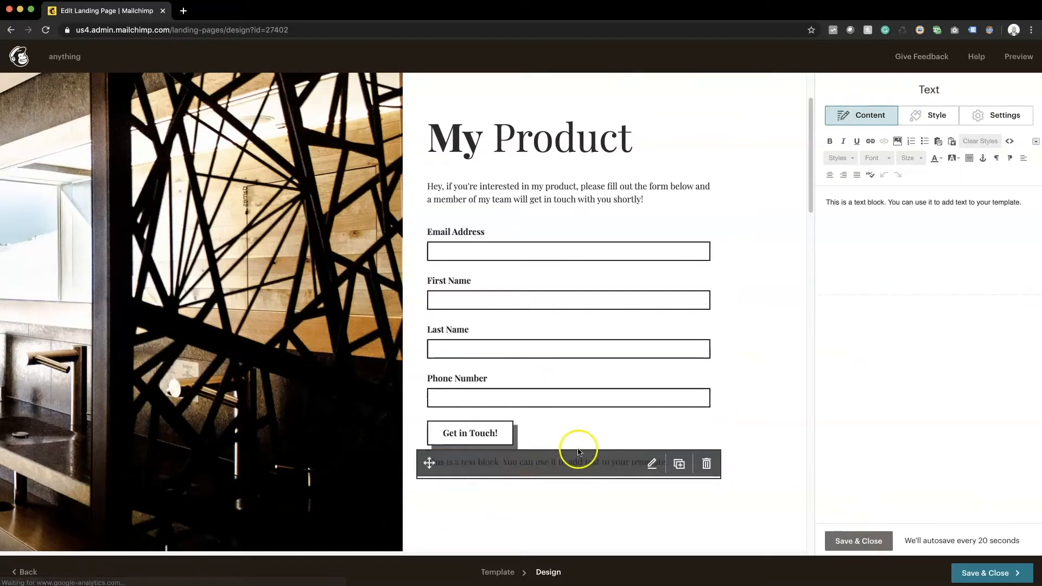
click(972, 185)
key(ctrl+a)
text(Your)
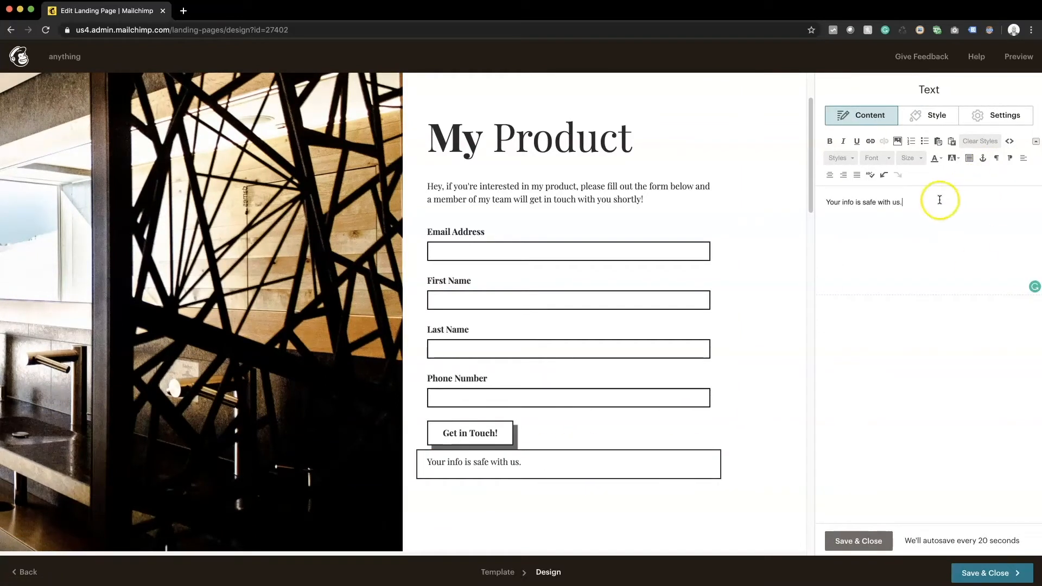
drag(939, 199, 681, 195)
click(842, 141)
click(858, 541)
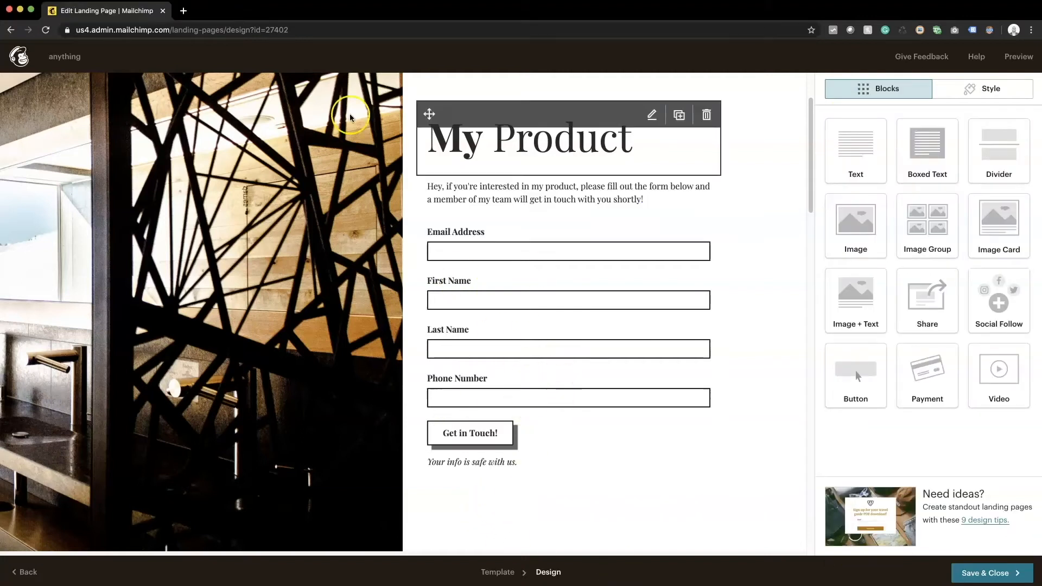
scroll(466, 399, up, 3)
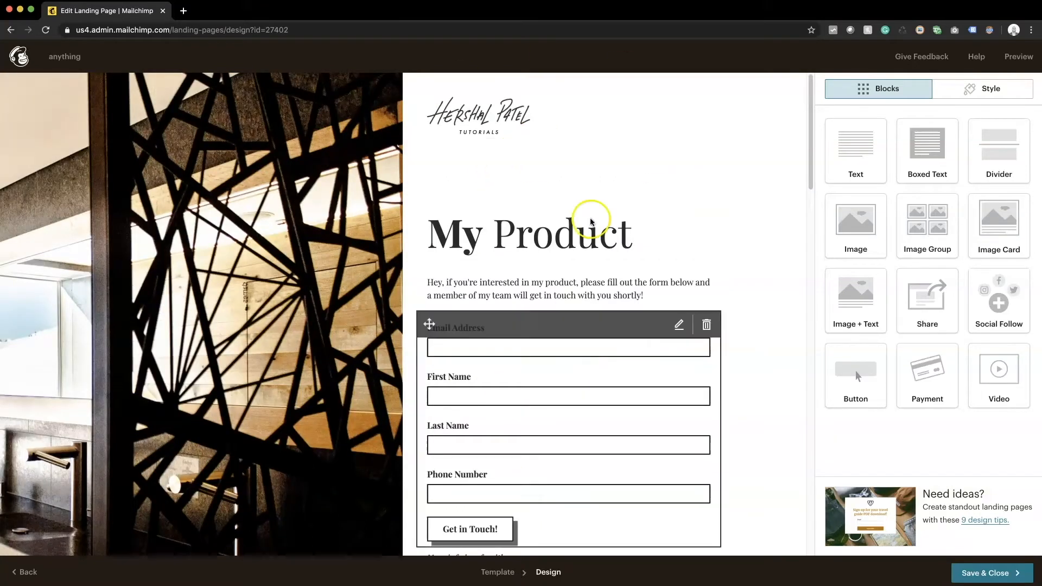
Step: Reduce the top padding of the divider above My Product from 108 to 60 px
scroll(502, 415, down, 5)
scroll(501, 416, up, 5)
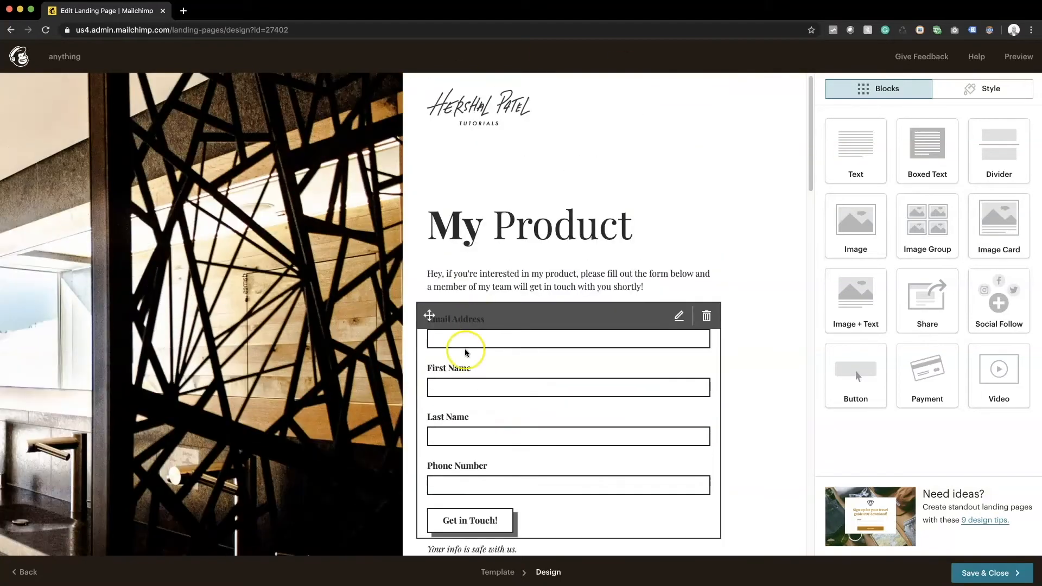
click(495, 173)
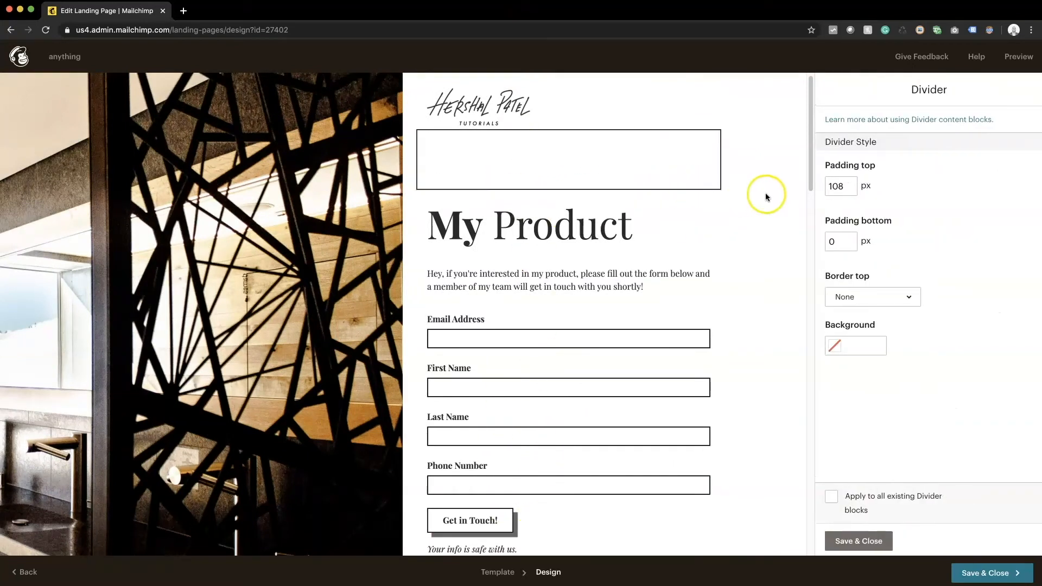
click(838, 185)
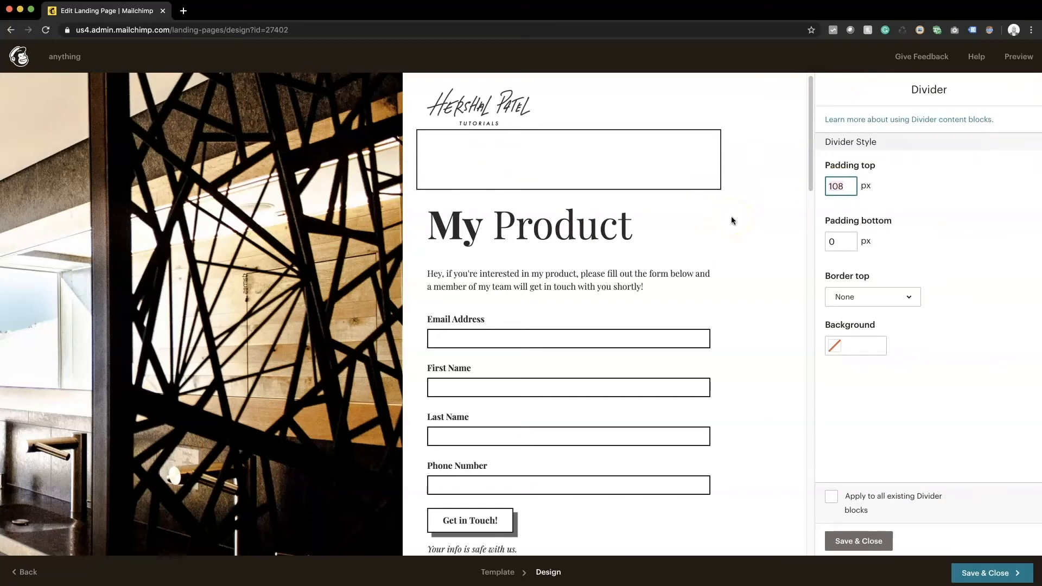
key(Tab)
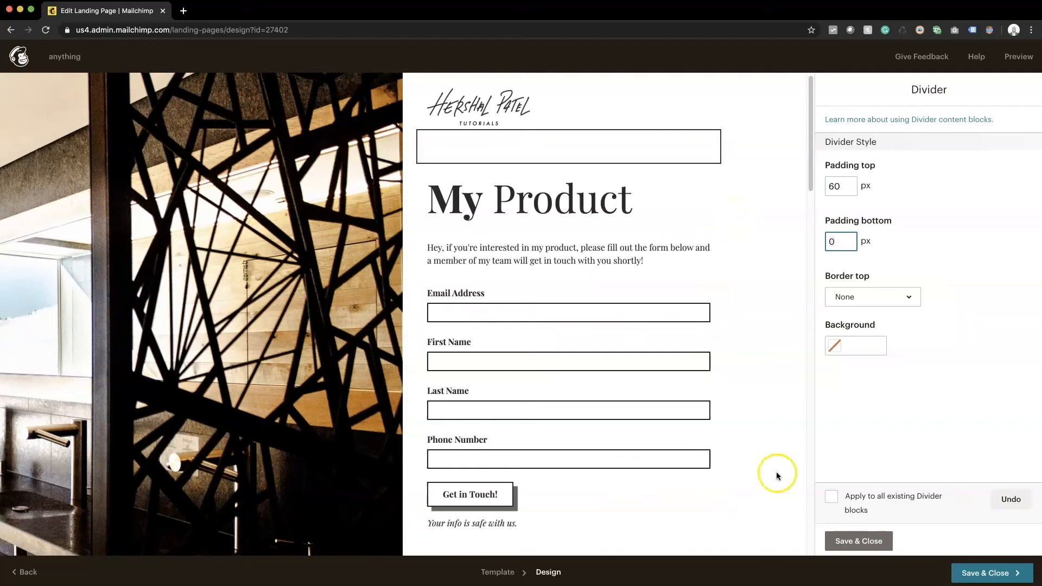
click(855, 541)
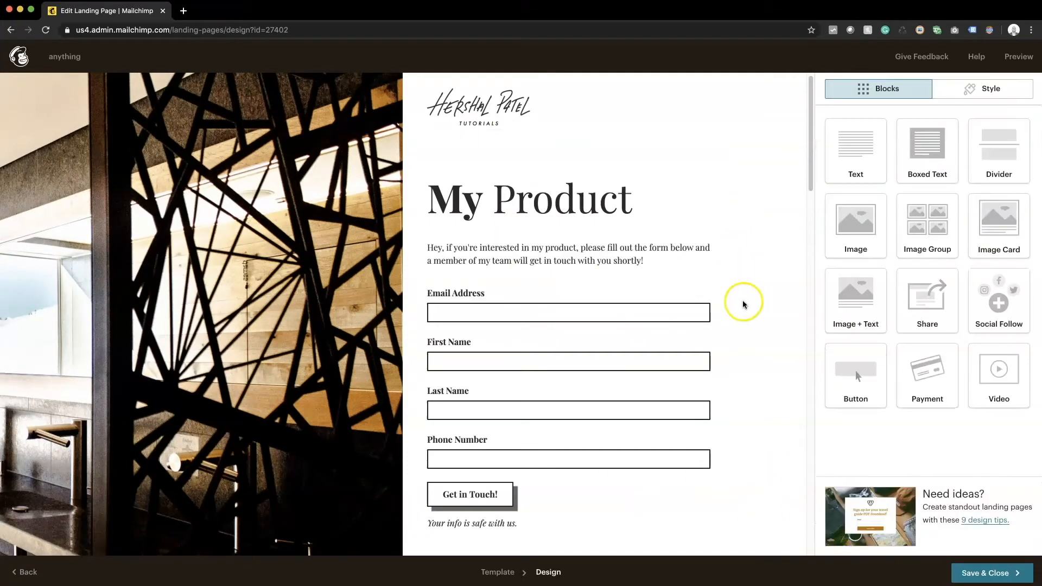
scroll(477, 315, down, 3)
scroll(477, 316, up, 3)
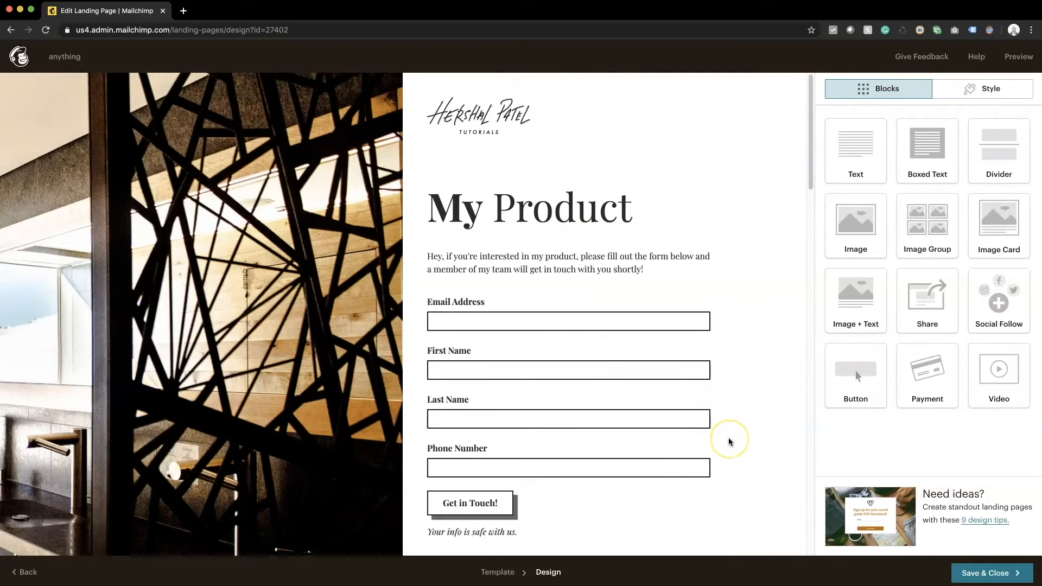
scroll(716, 429, down, 2)
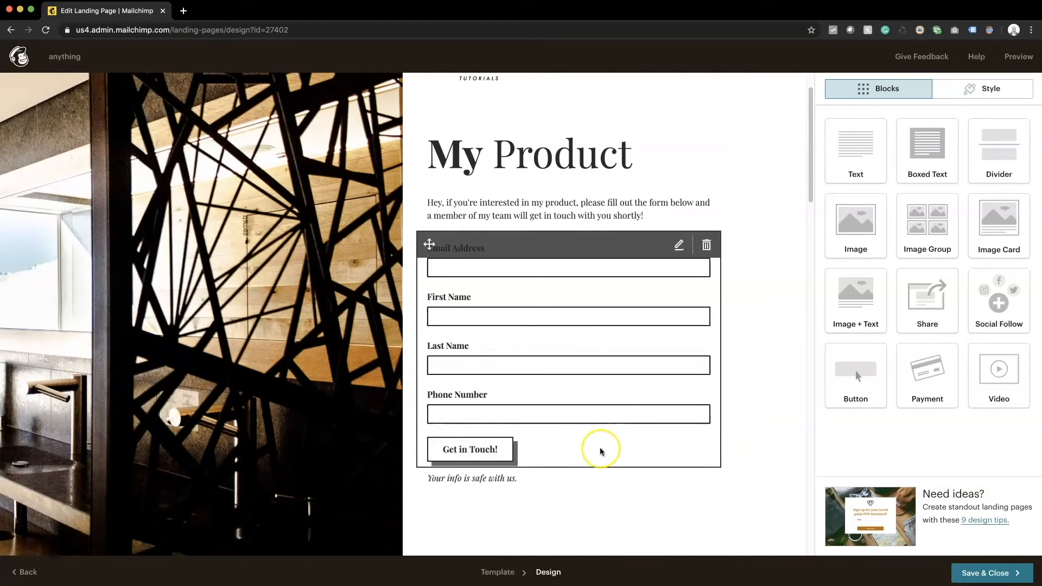
Step: In the form's Style settings, set the button background to brown-orange #be6a39
click(601, 451)
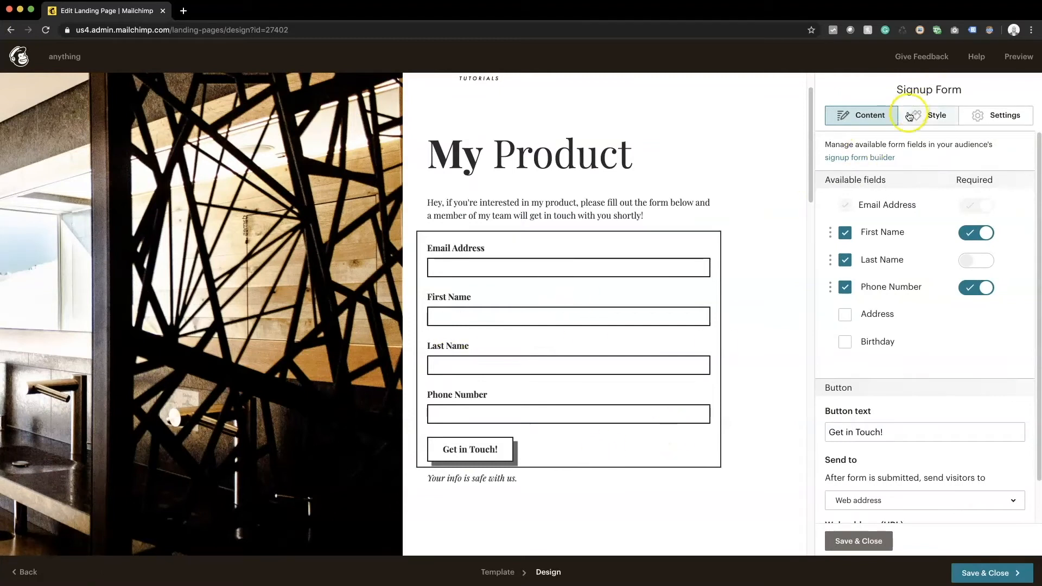
click(922, 115)
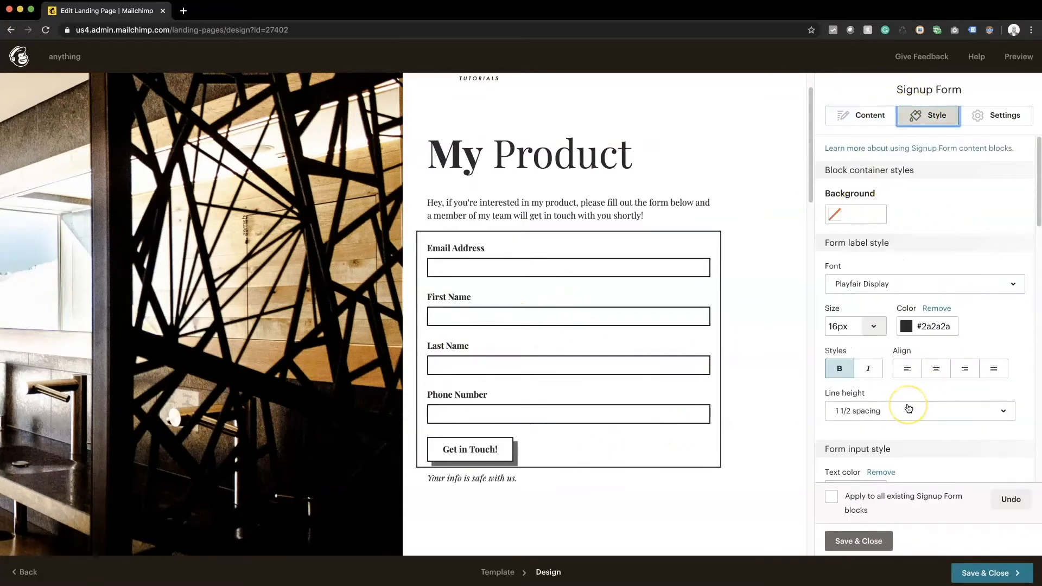
scroll(908, 408, down, 5)
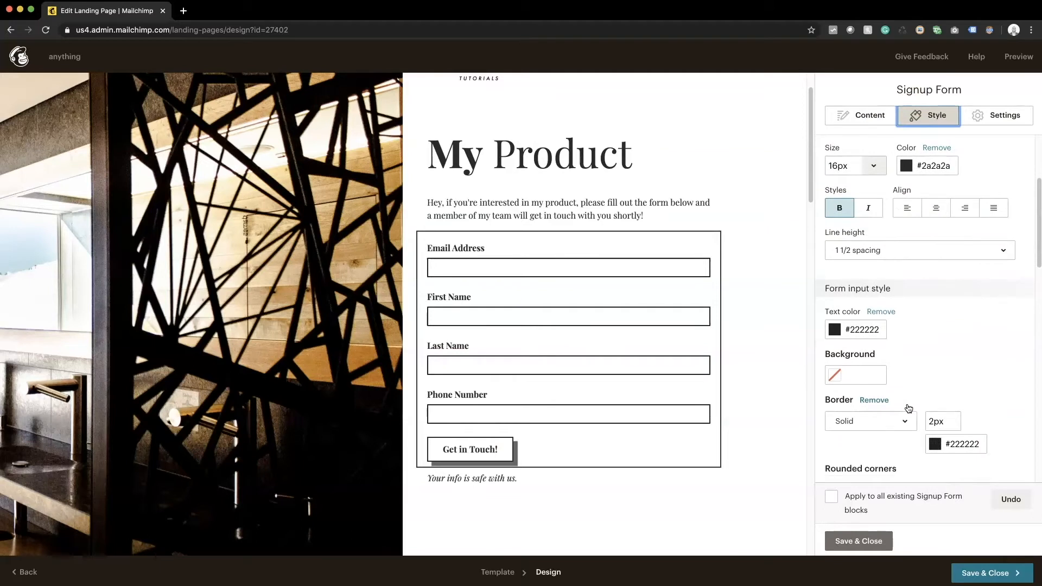
scroll(908, 408, down, 5)
scroll(908, 408, down, 3)
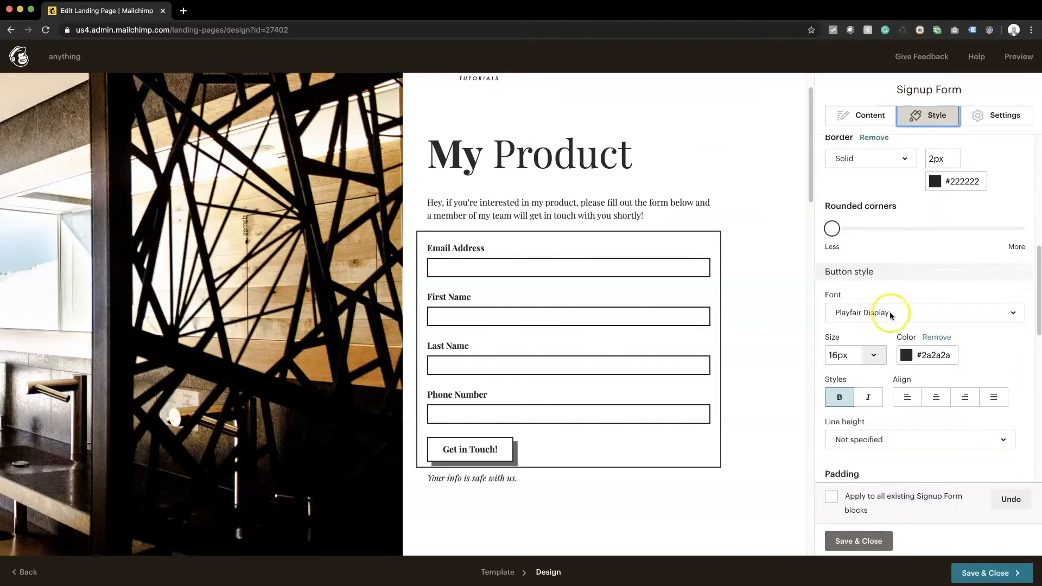
scroll(997, 368, down, 2)
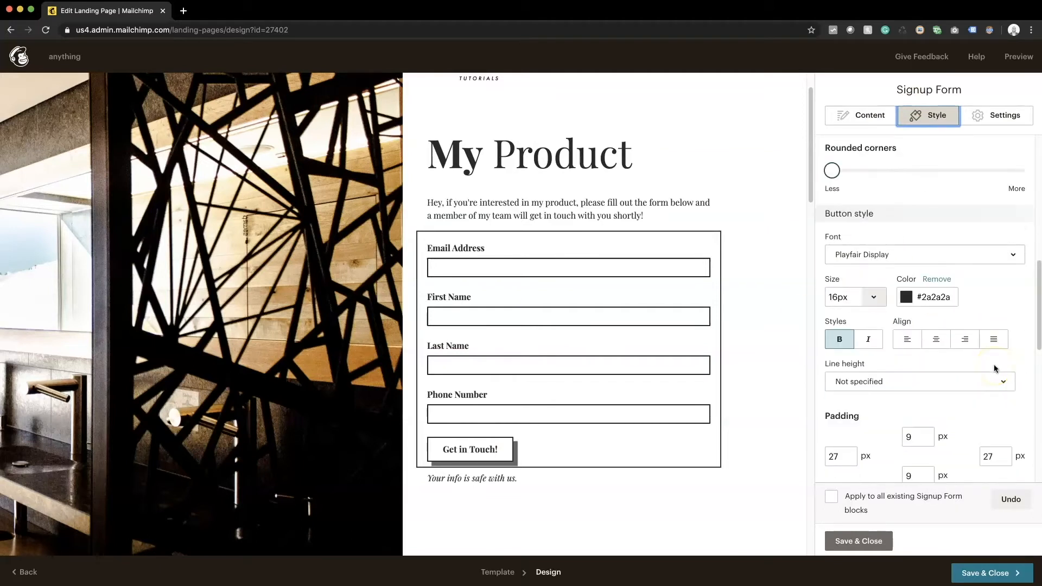
scroll(995, 367, down, 4)
scroll(995, 368, down, 2)
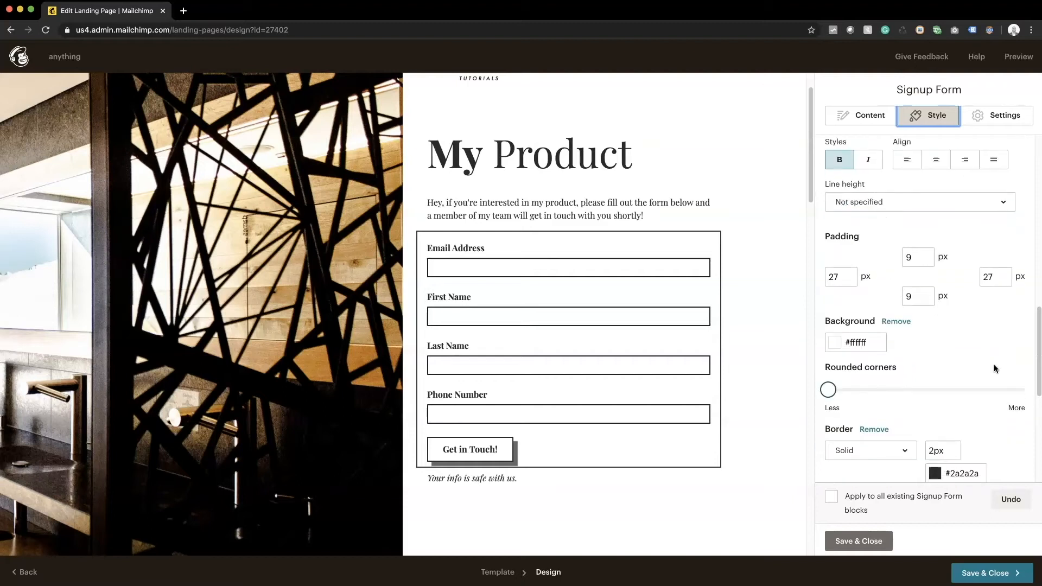
click(851, 348)
click(889, 340)
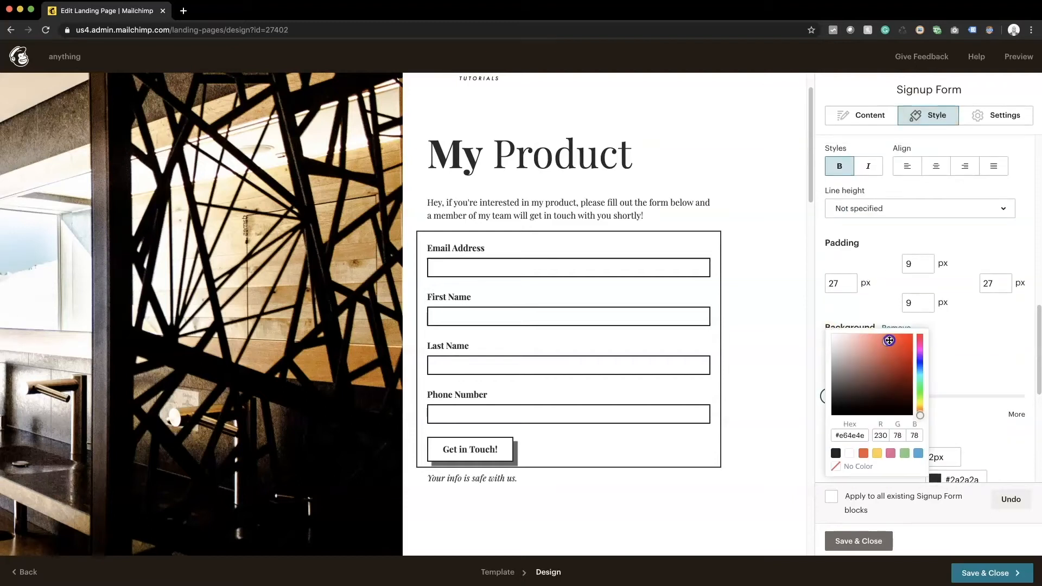
drag(889, 341, 936, 335)
click(839, 347)
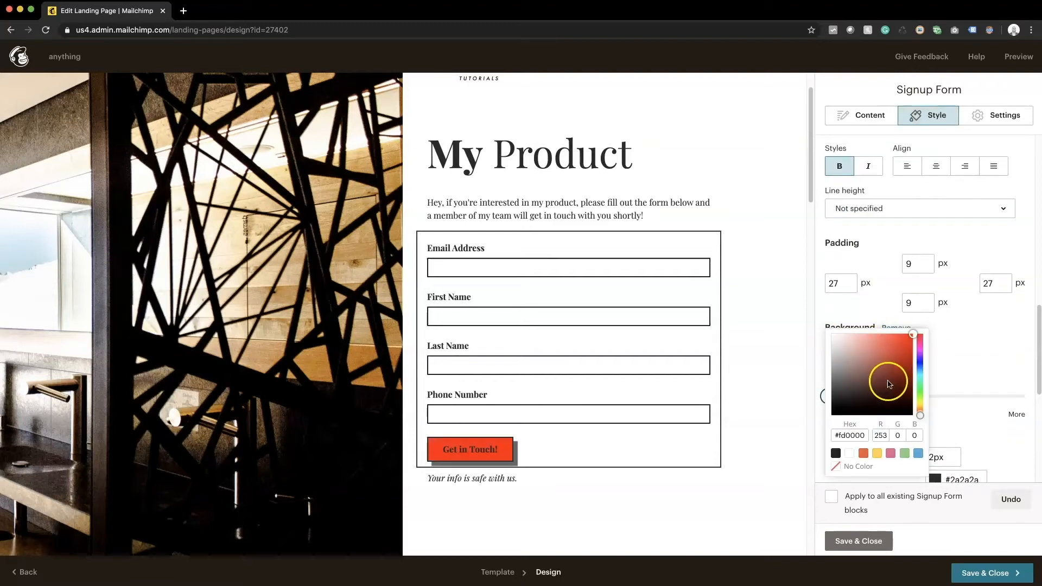
mouse_move(914, 402)
mouse_down()
mouse_move(920, 342)
mouse_move(916, 428)
mouse_up()
click(906, 342)
click(898, 361)
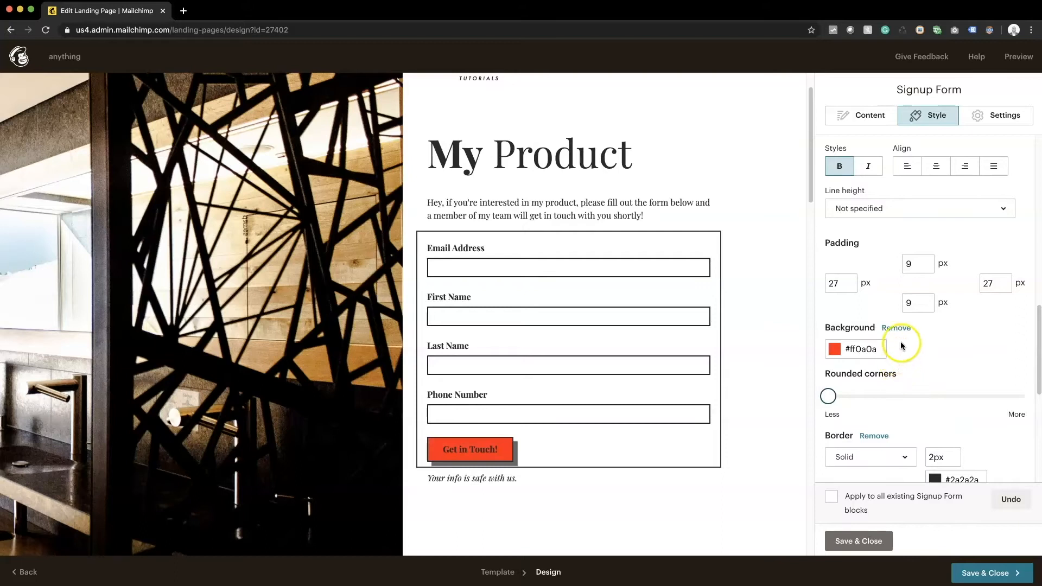
click(872, 360)
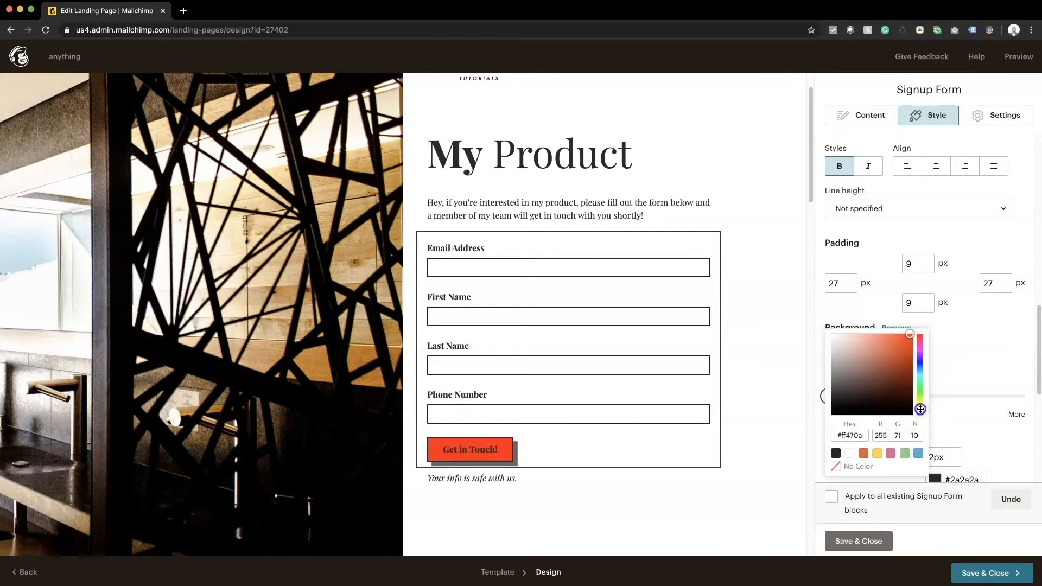
drag(884, 338, 888, 355)
click(971, 388)
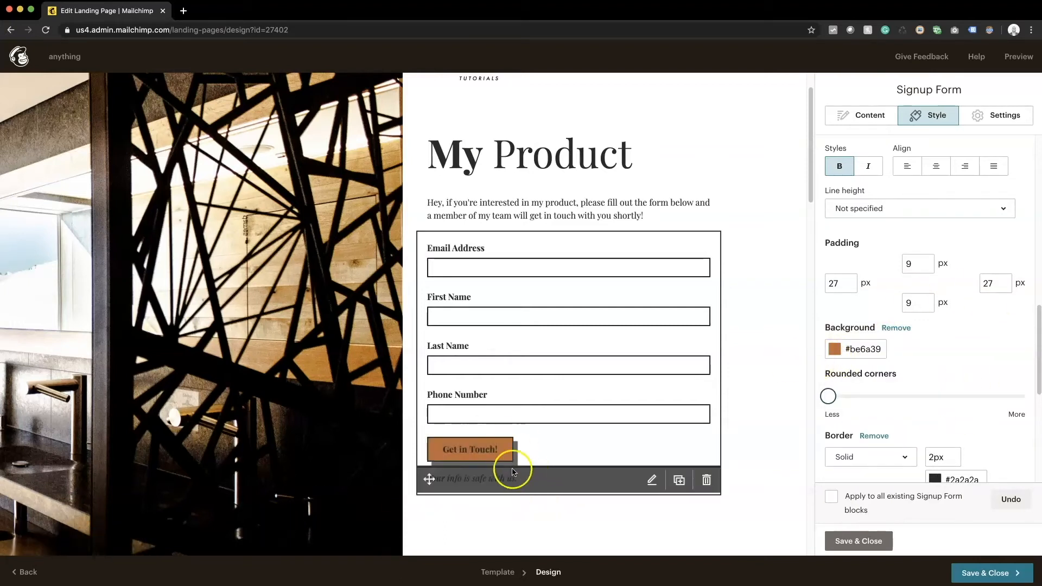
Step: Make the button text colour white (#ffffff)
scroll(947, 412, down, 3)
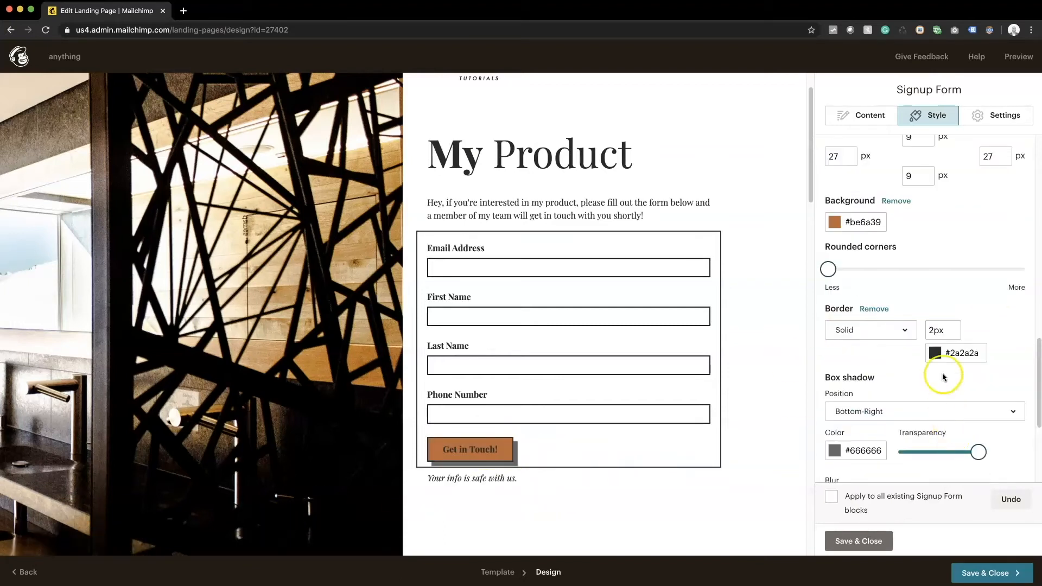
scroll(923, 380, up, 5)
click(934, 238)
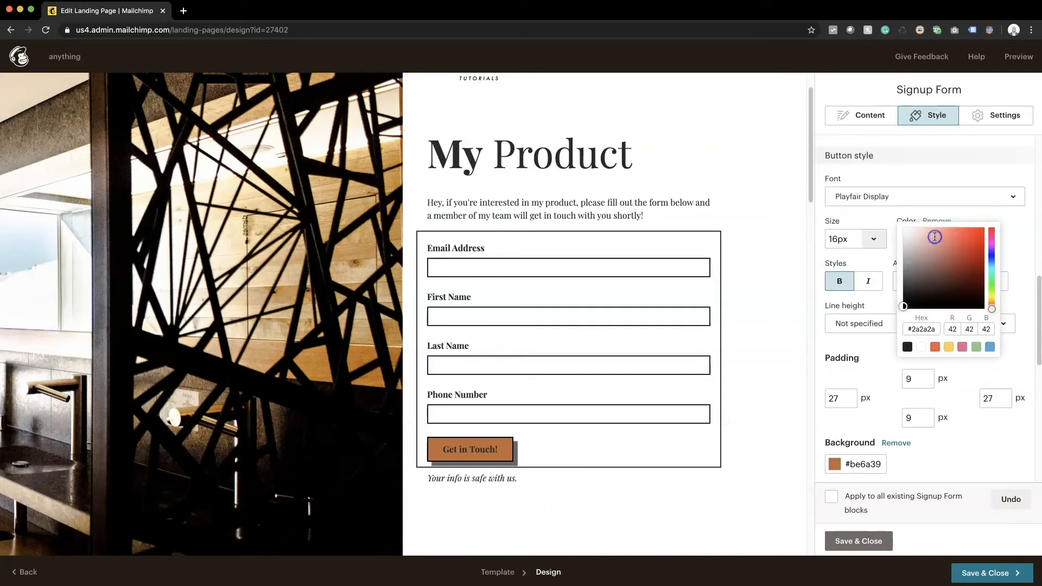
click(935, 223)
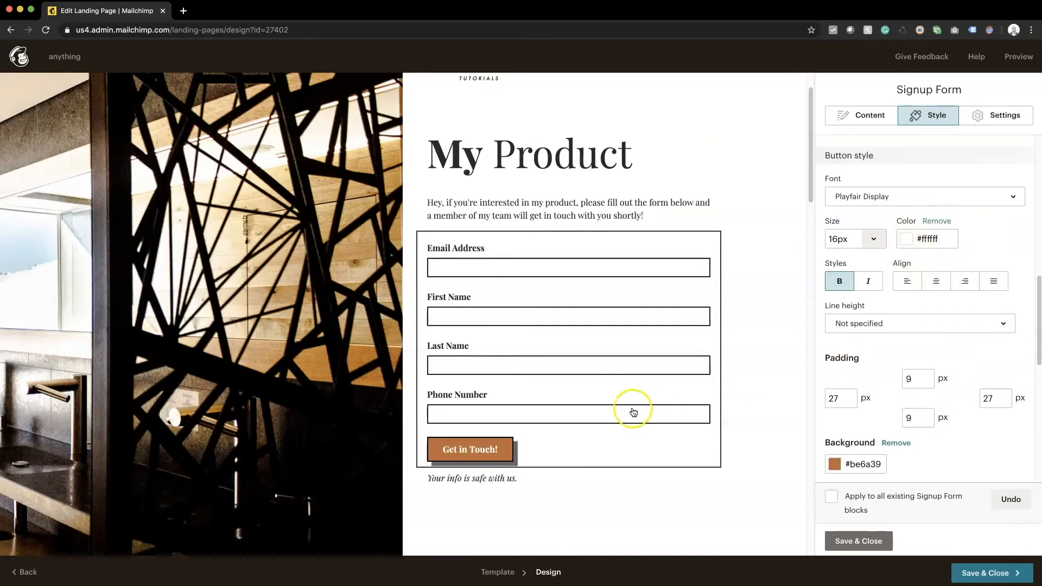
Step: Set the button border colour to #be6a39 and save the form styling
scroll(891, 440, down, 2)
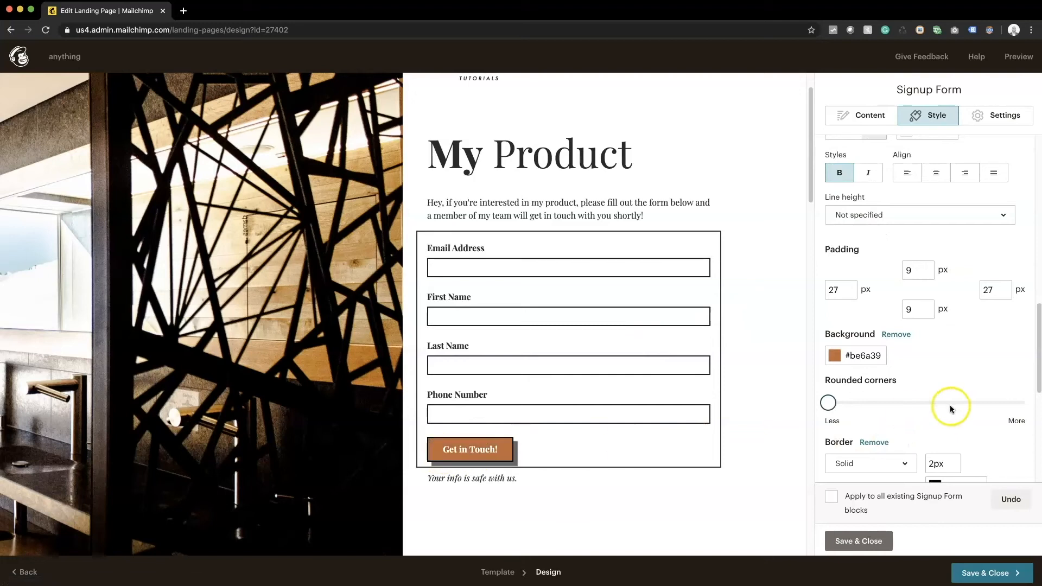
click(864, 357)
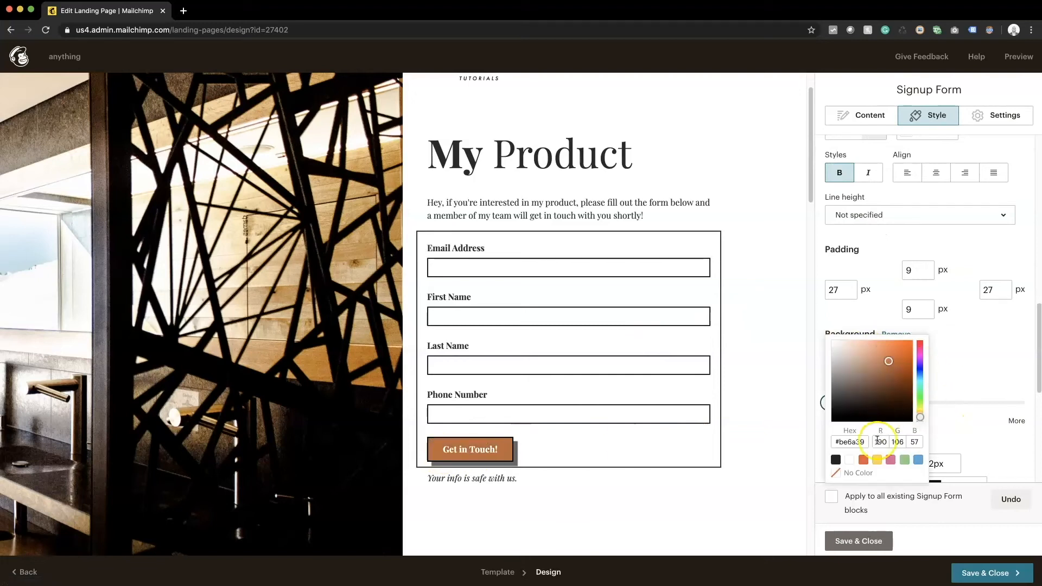
click(847, 441)
click(990, 347)
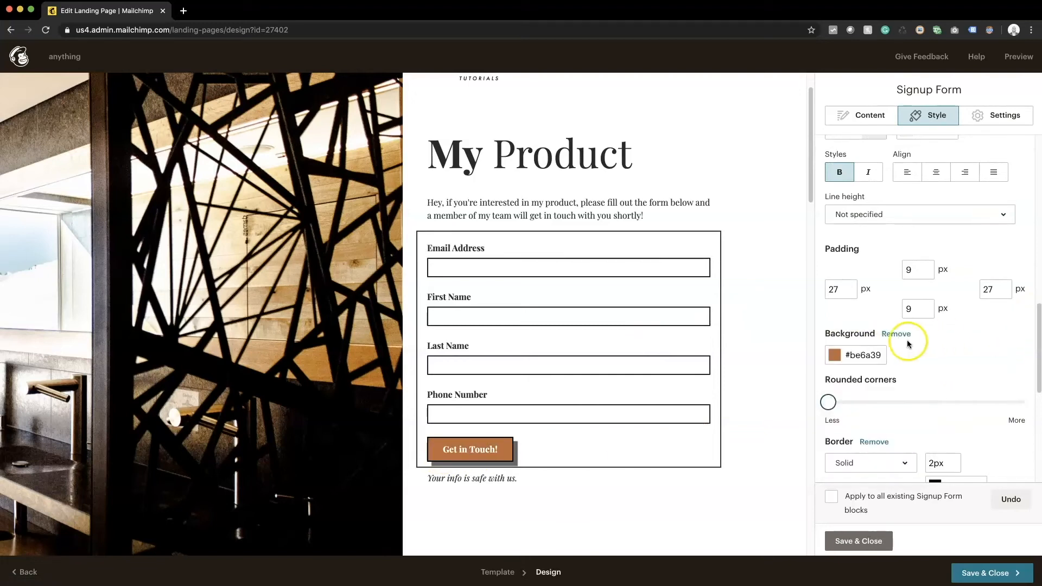
scroll(953, 375, down, 1)
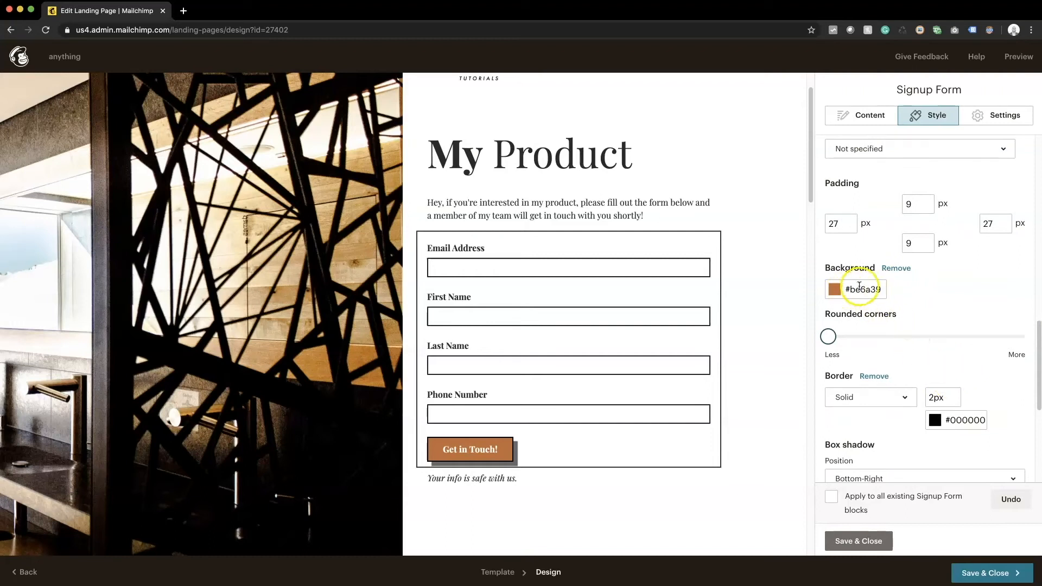
click(975, 419)
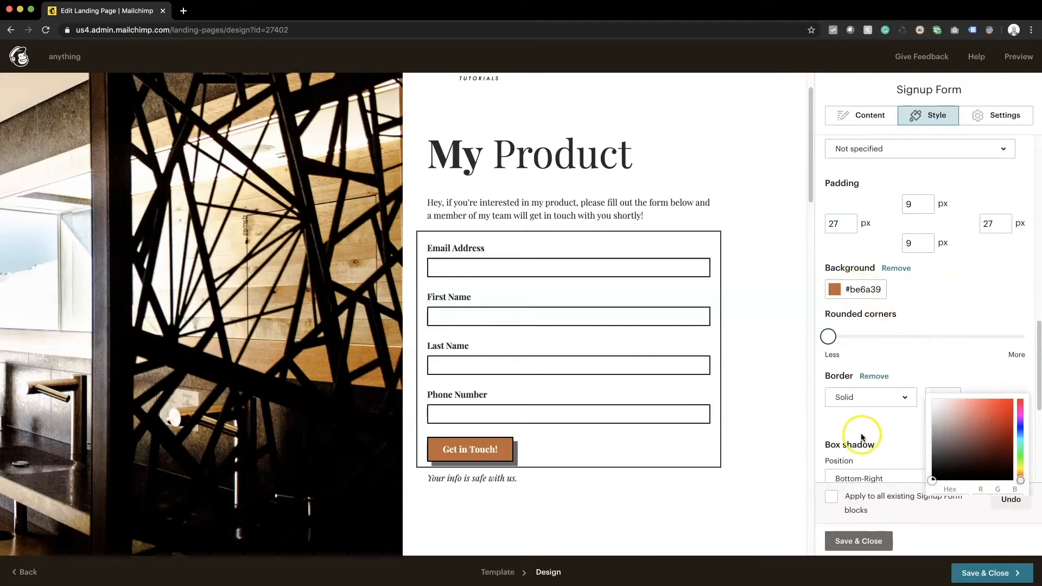
scroll(863, 434, down, 2)
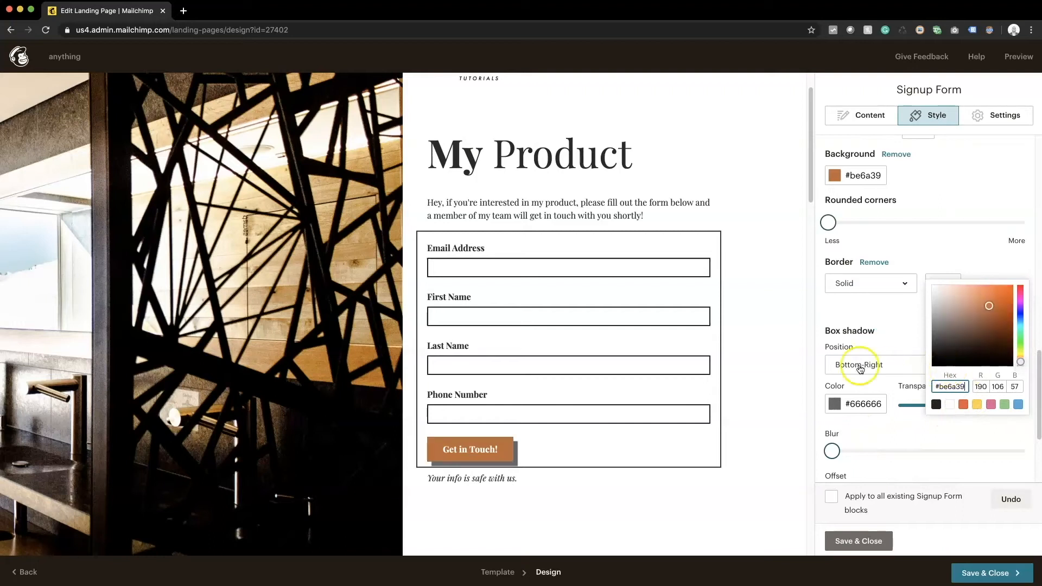
click(863, 311)
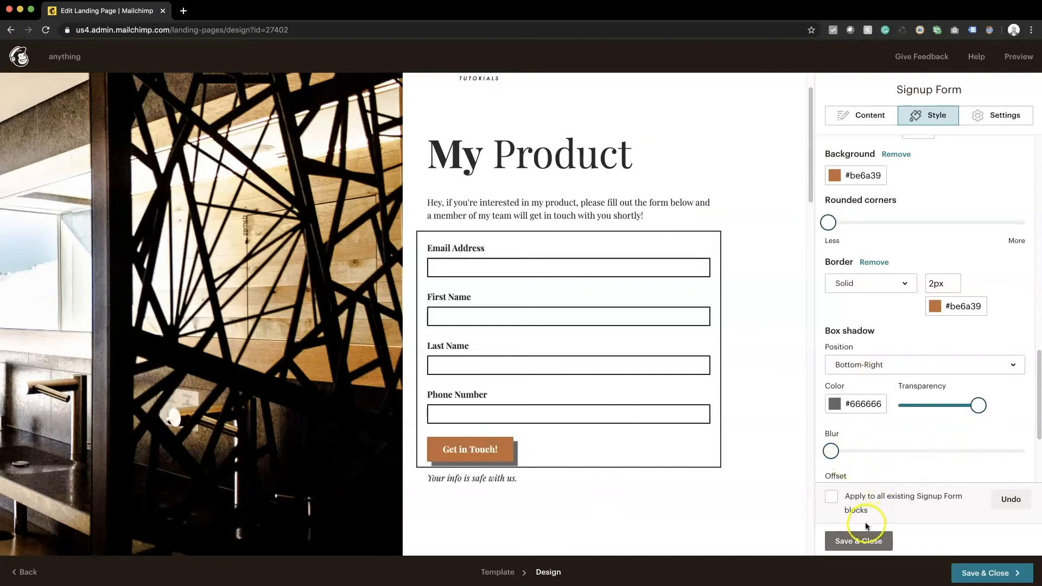
click(859, 541)
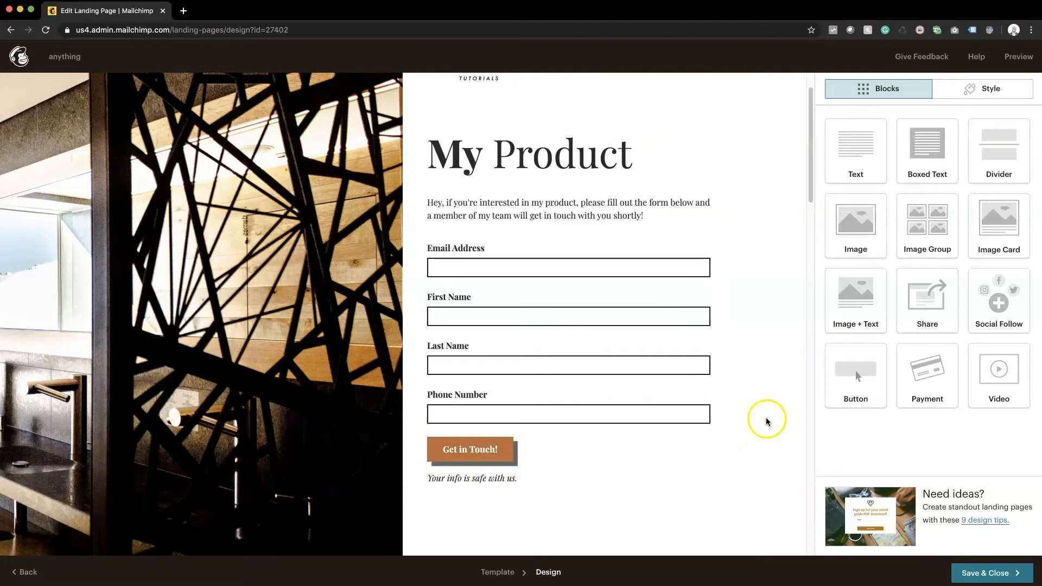
Step: Scroll to the three-column tours section and open its Image + Text content editor
scroll(663, 353, up, 1)
scroll(664, 354, down, 5)
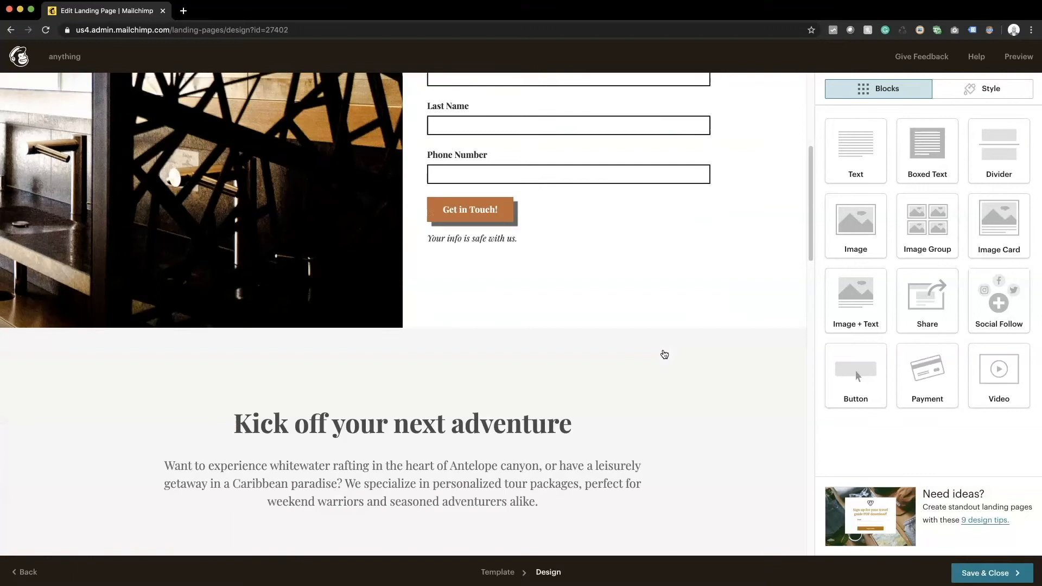
scroll(664, 353, down, 3)
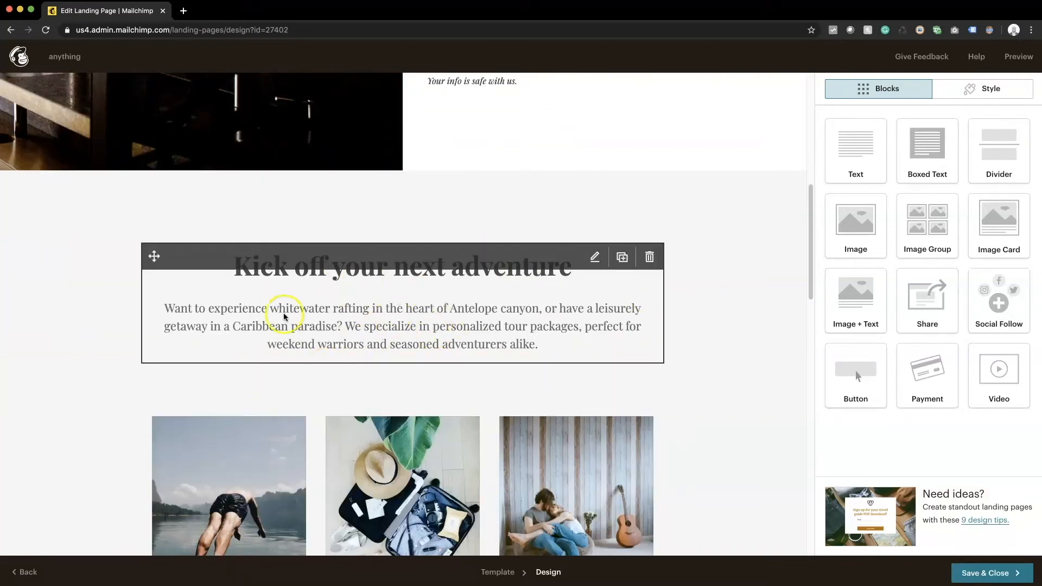
scroll(330, 324, down, 1)
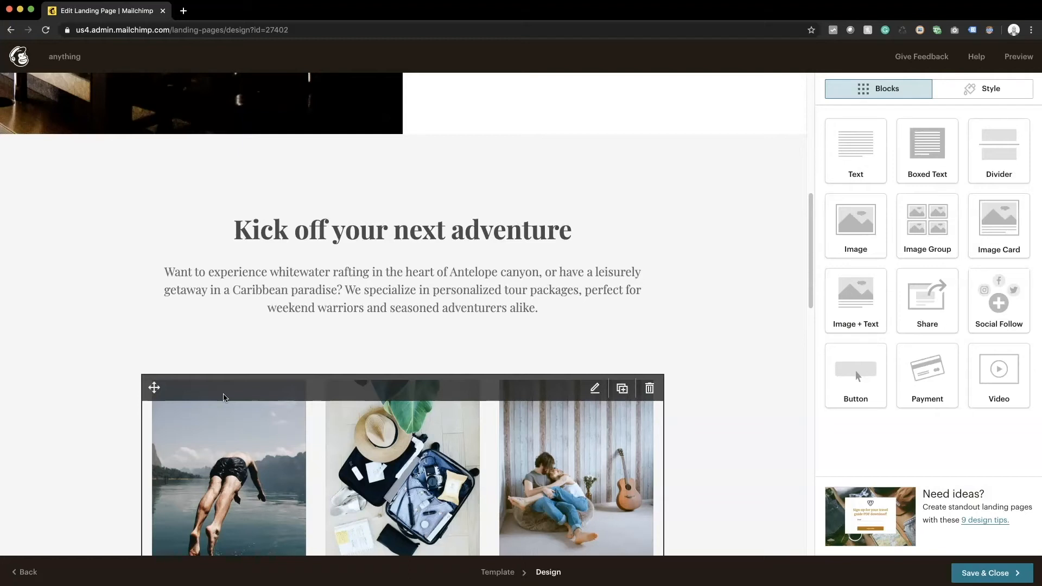
scroll(225, 398, down, 3)
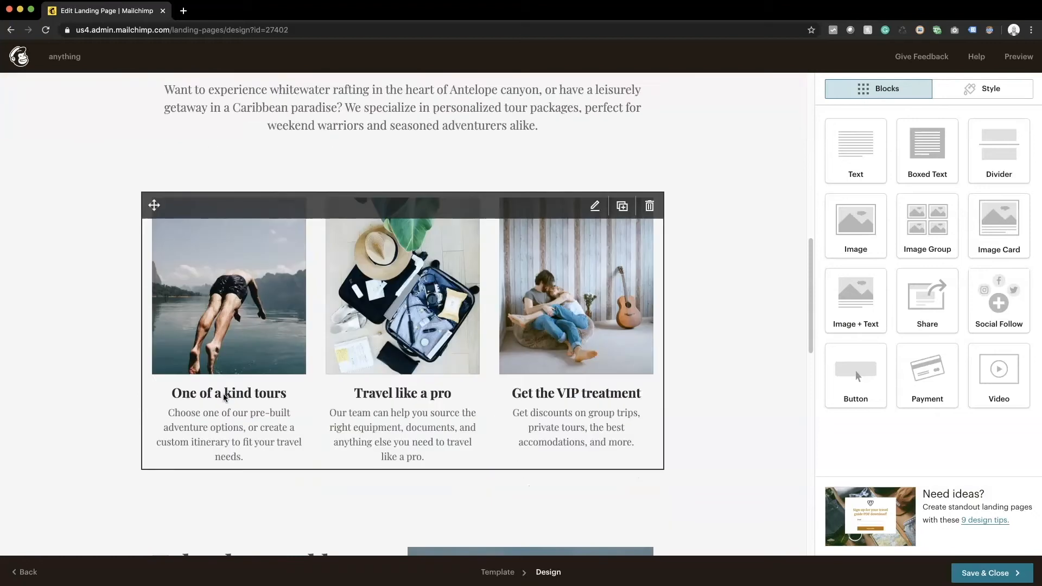
click(527, 259)
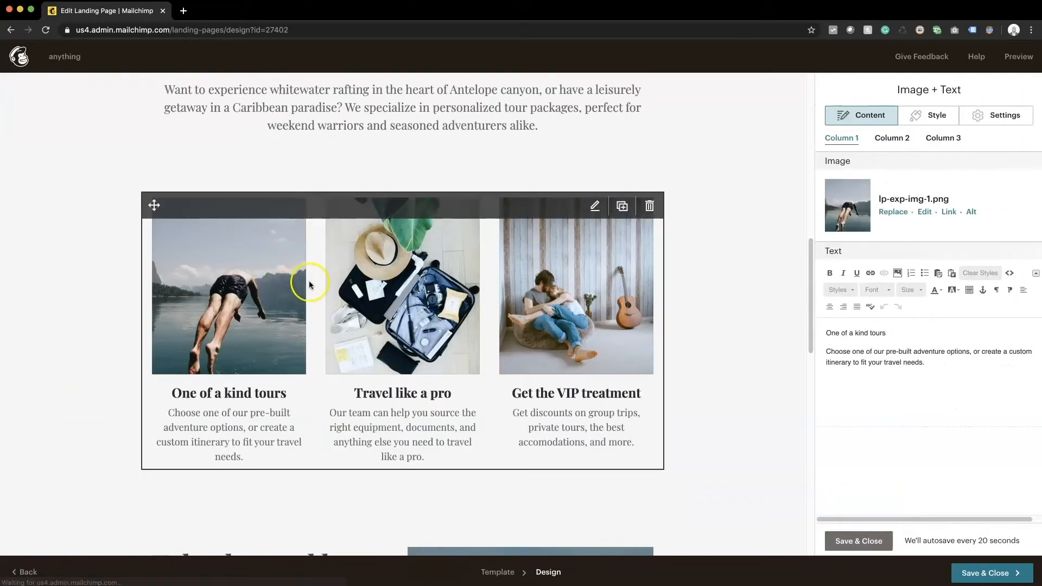
Step: Place the laser-cut screen photo from the file library into Column 1
click(896, 206)
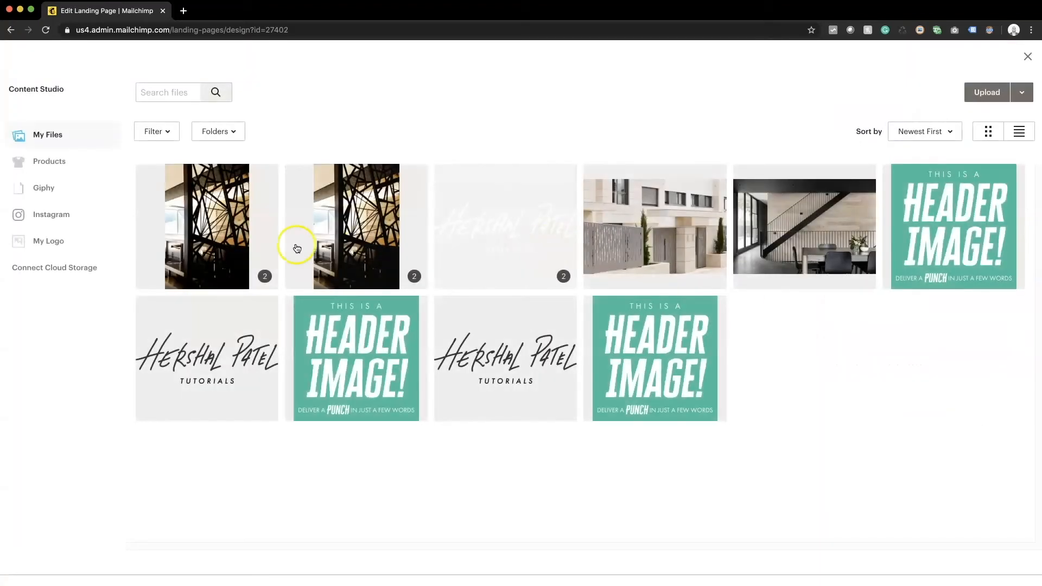
click(260, 271)
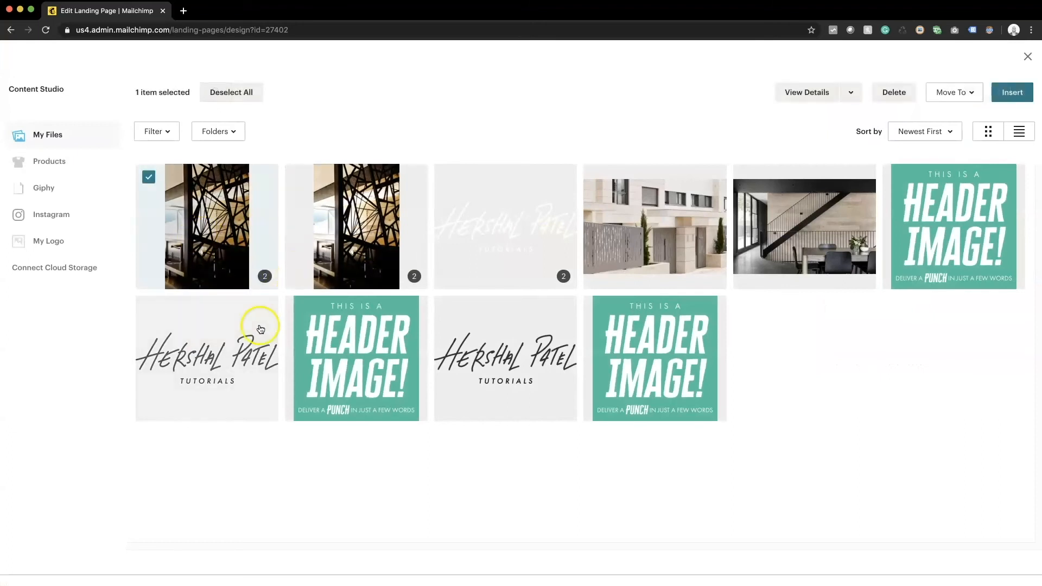
click(263, 283)
click(211, 234)
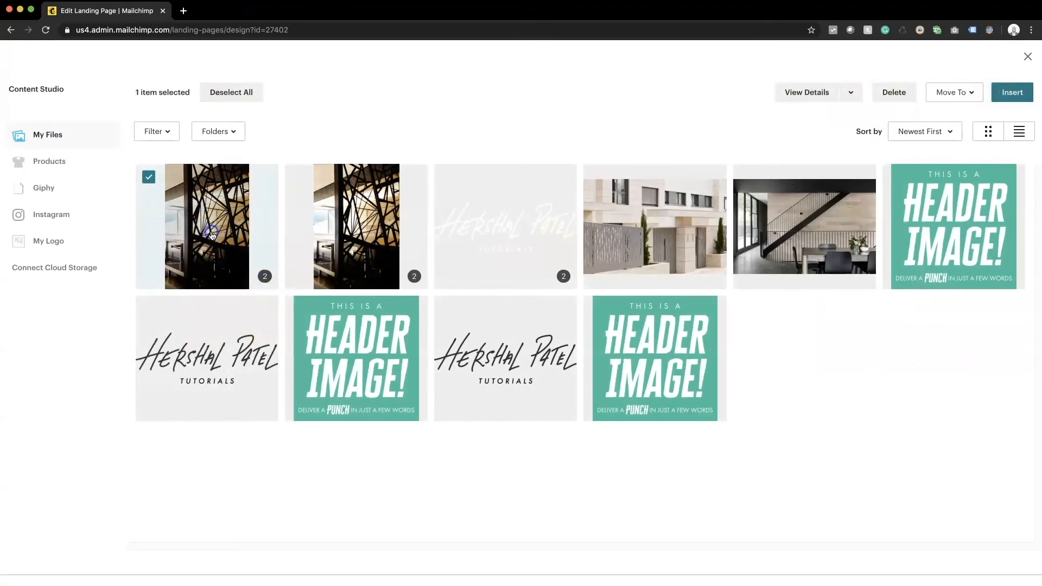
click(190, 200)
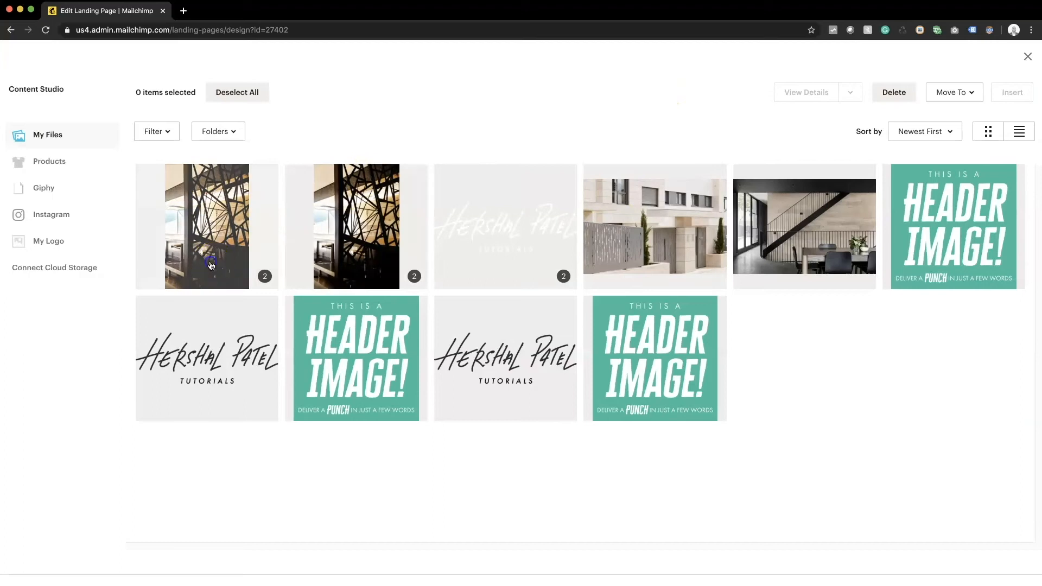
click(212, 265)
click(264, 279)
click(192, 229)
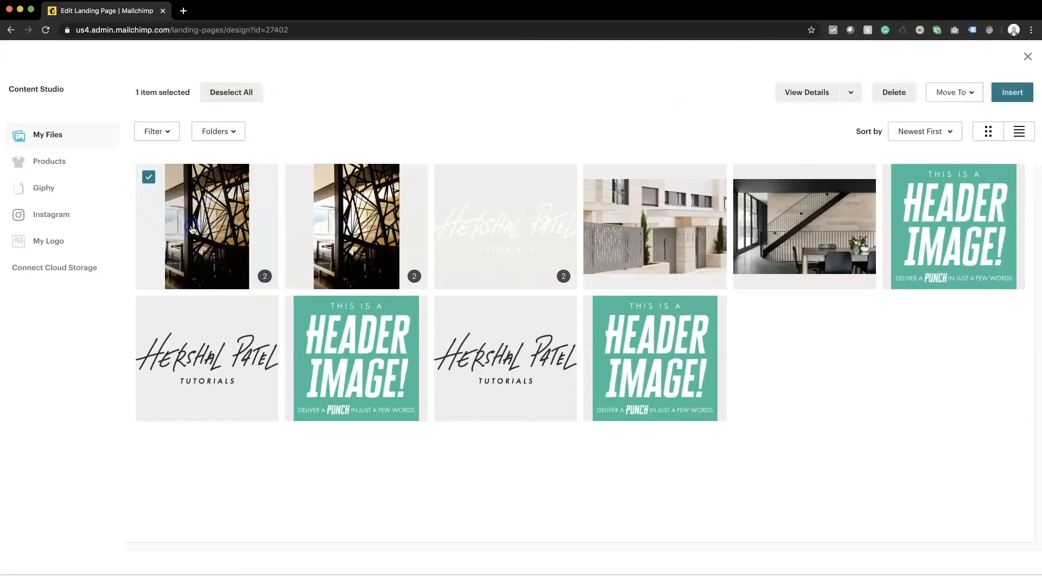
click(266, 276)
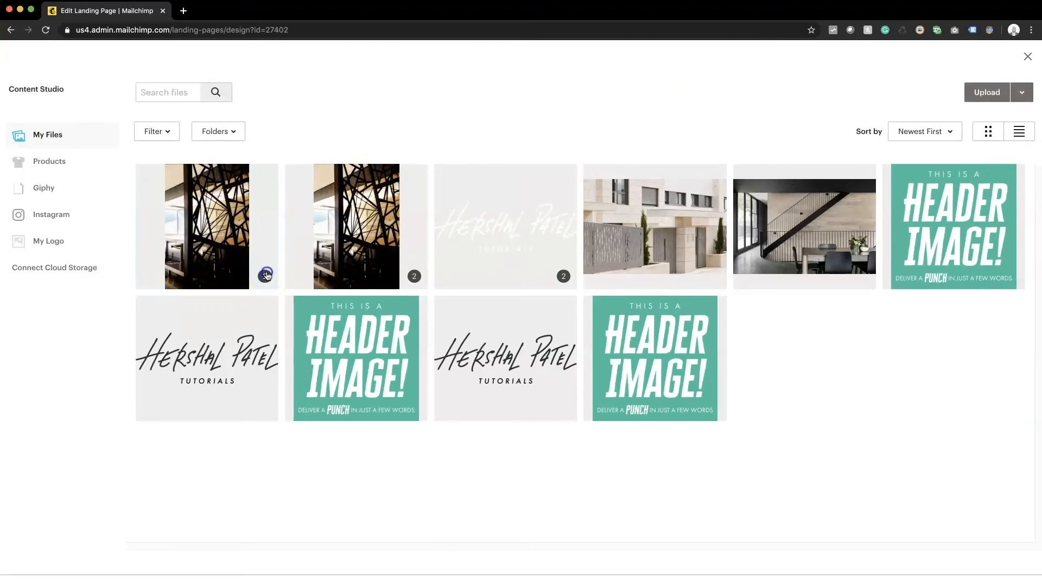
click(197, 261)
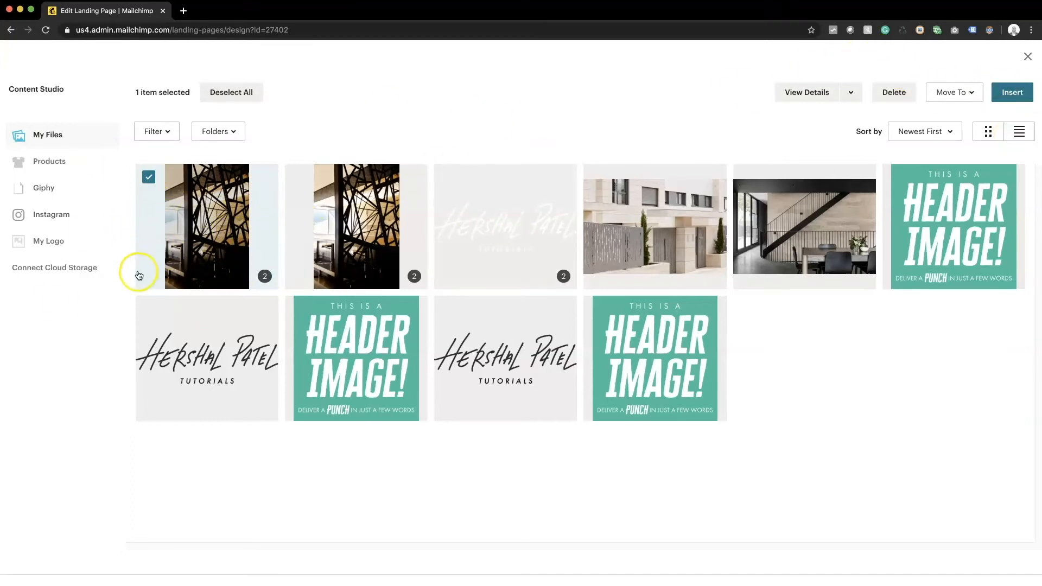
click(1012, 92)
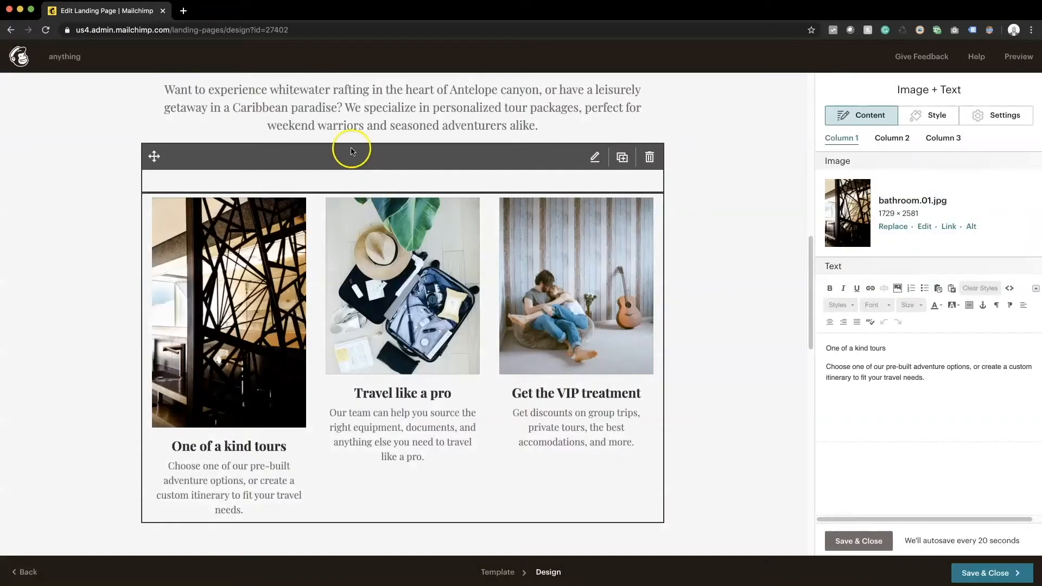
Step: Upload bathroom.02.jpg and make it Column 1's picture instead
click(893, 226)
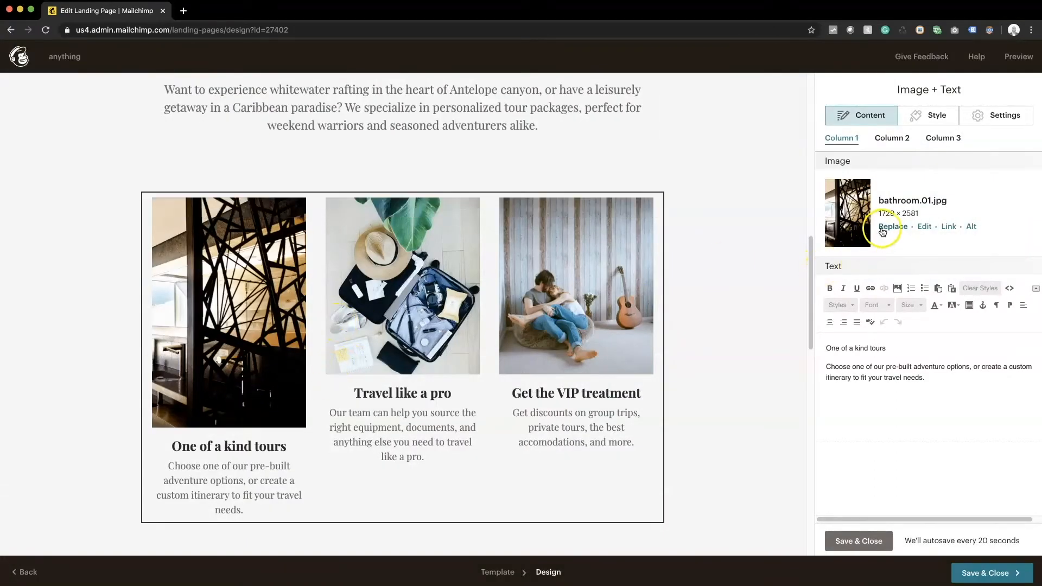
click(987, 93)
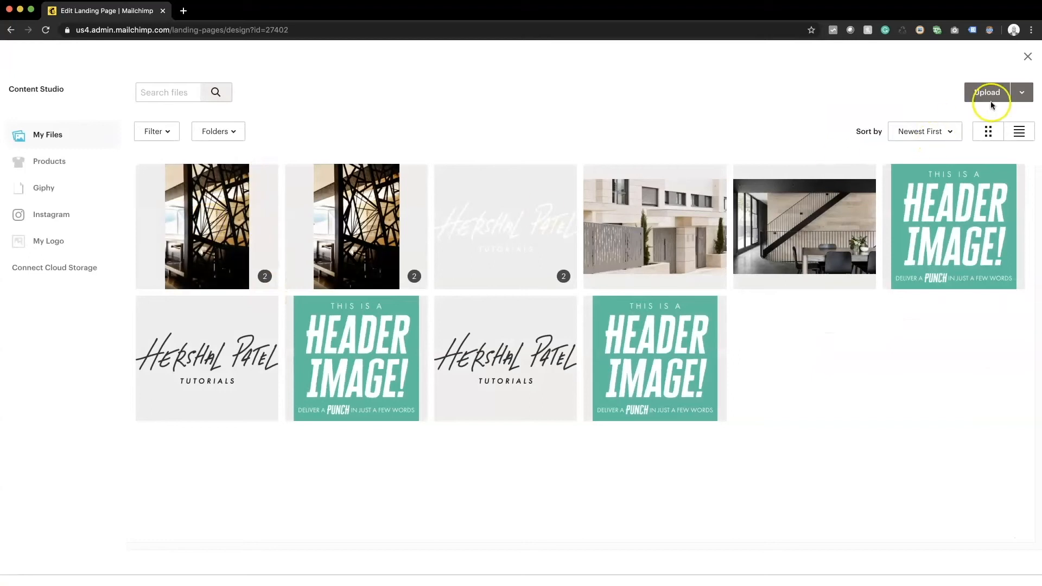
double_click(791, 213)
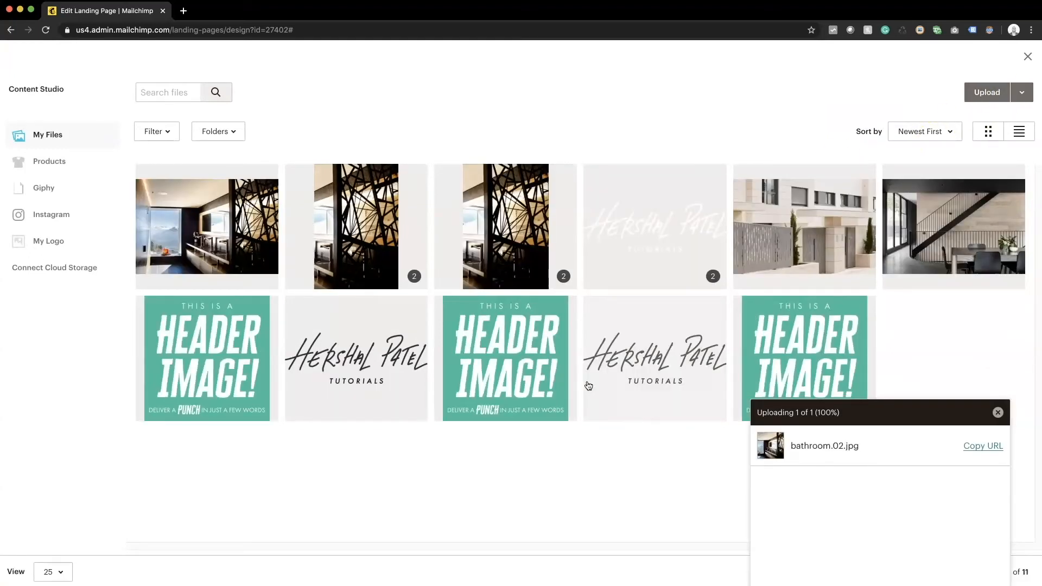
click(200, 194)
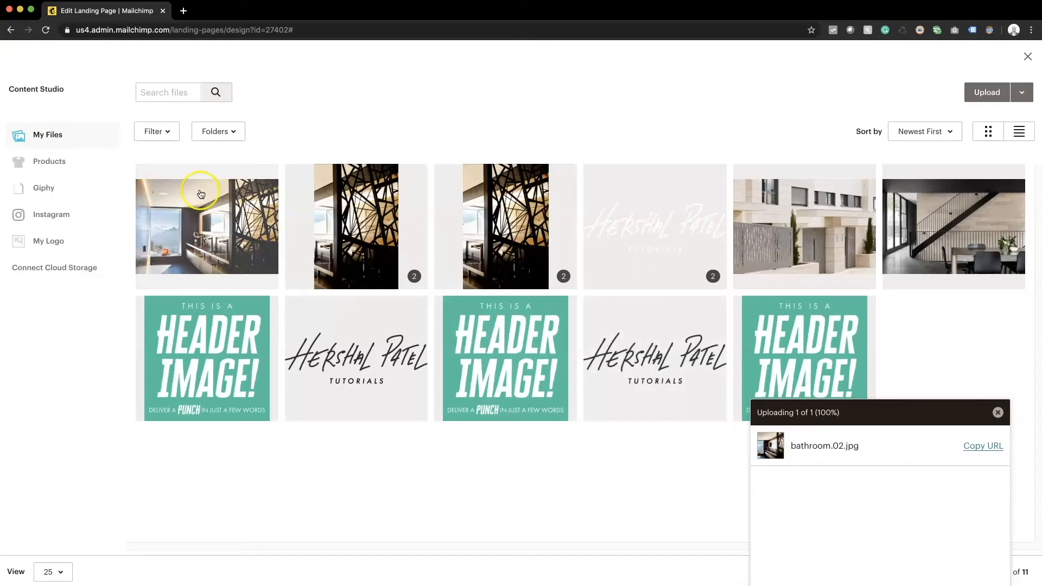
click(200, 195)
click(1019, 94)
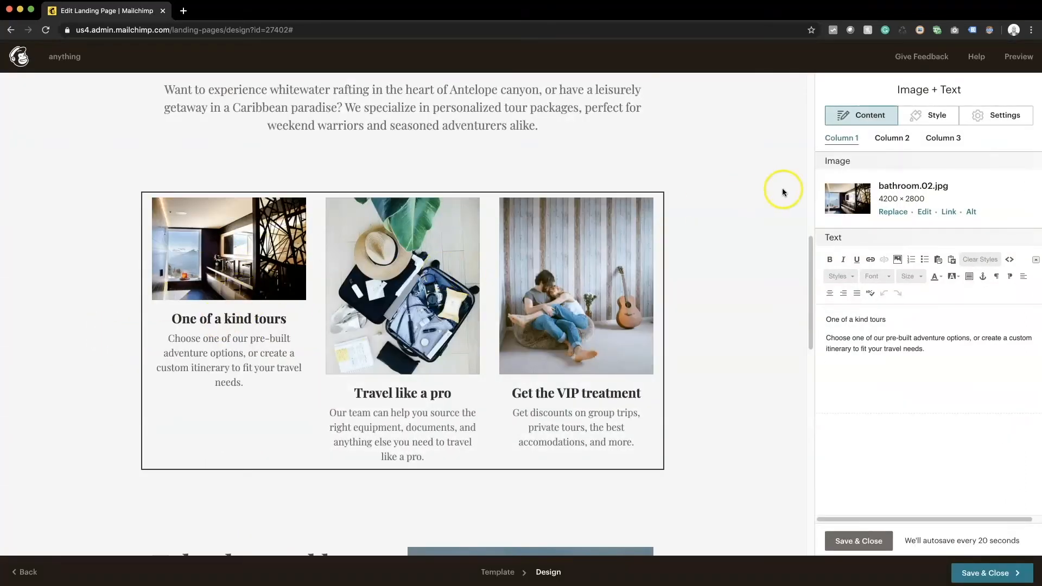
click(892, 139)
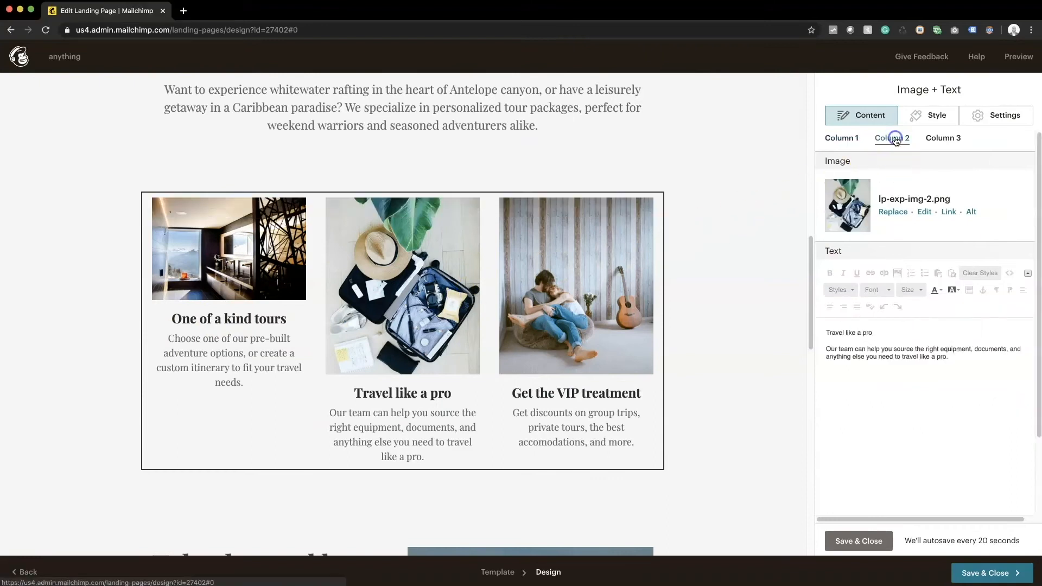
Step: Replace Column 2's picture with the building facade photo fence.jpg
click(885, 212)
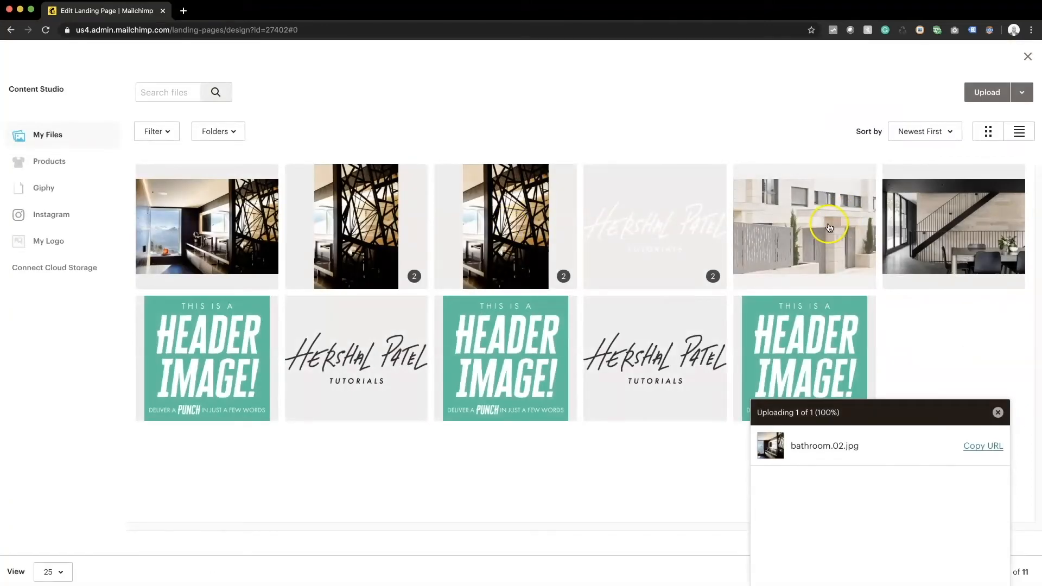
click(829, 227)
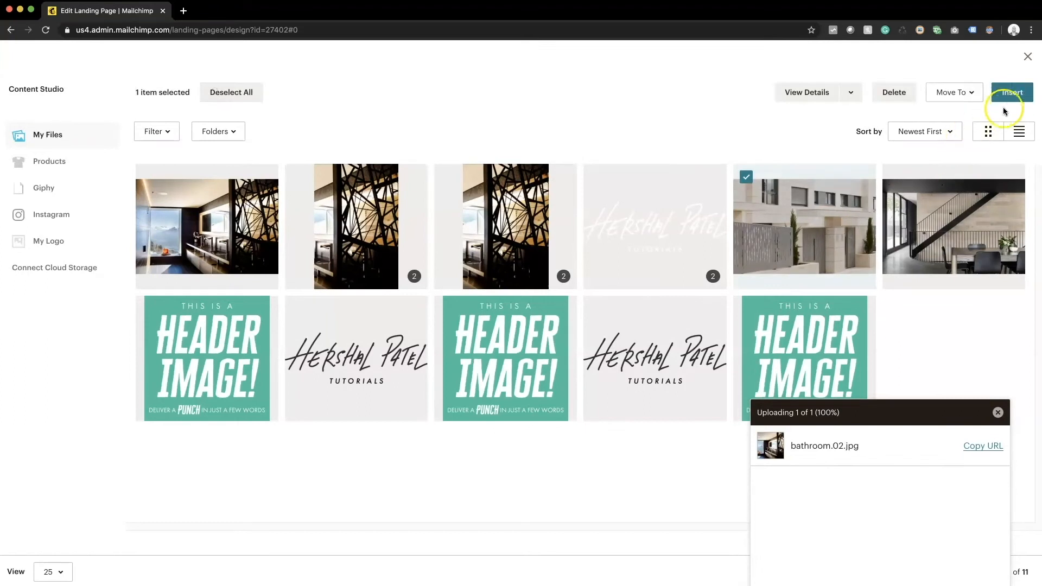
click(1005, 92)
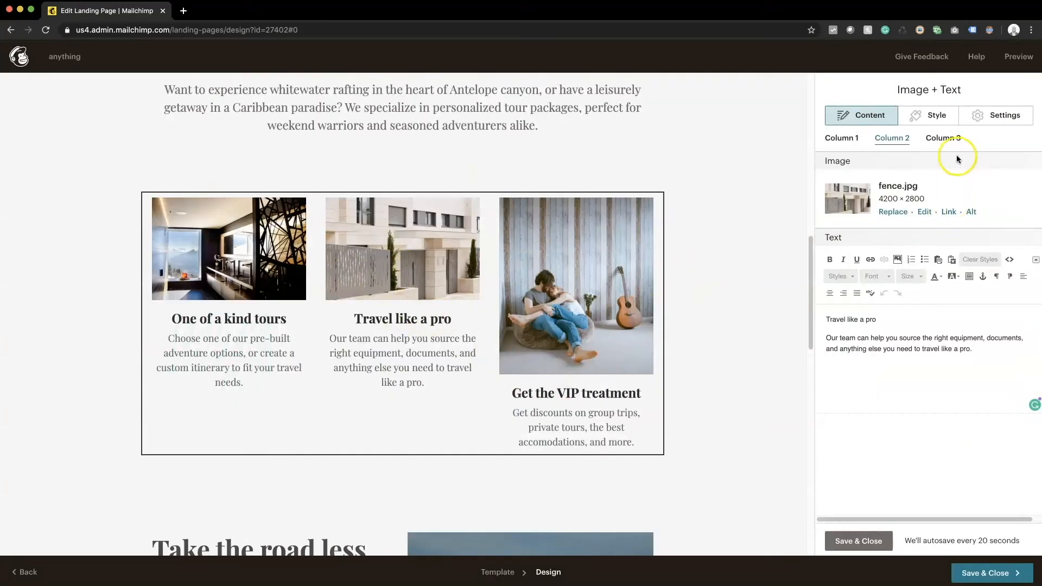
Step: Replace Column 3's picture with the staircase photo rail.jpg and save the block
click(948, 138)
click(890, 212)
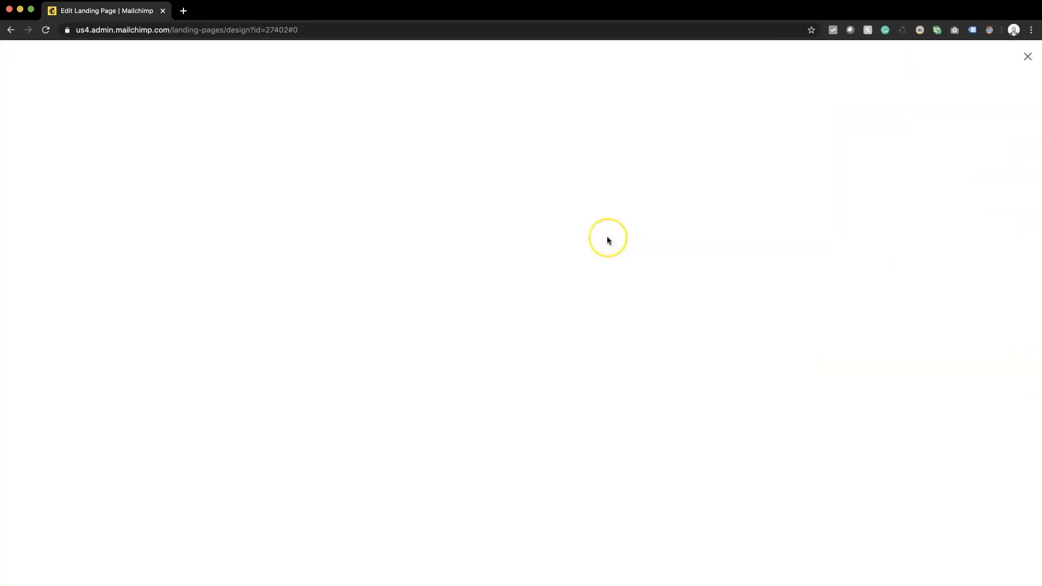
click(973, 247)
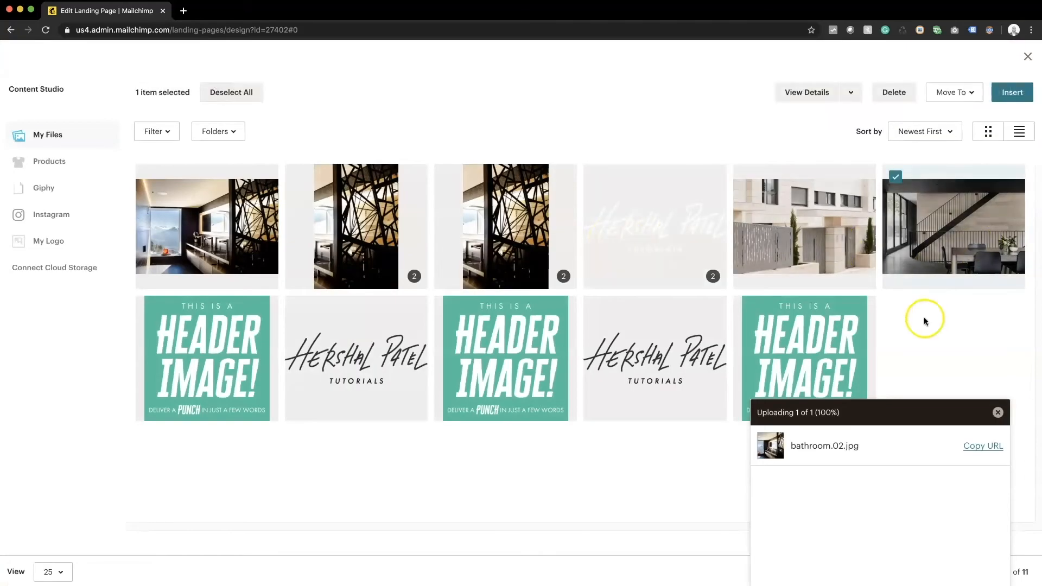
click(1012, 92)
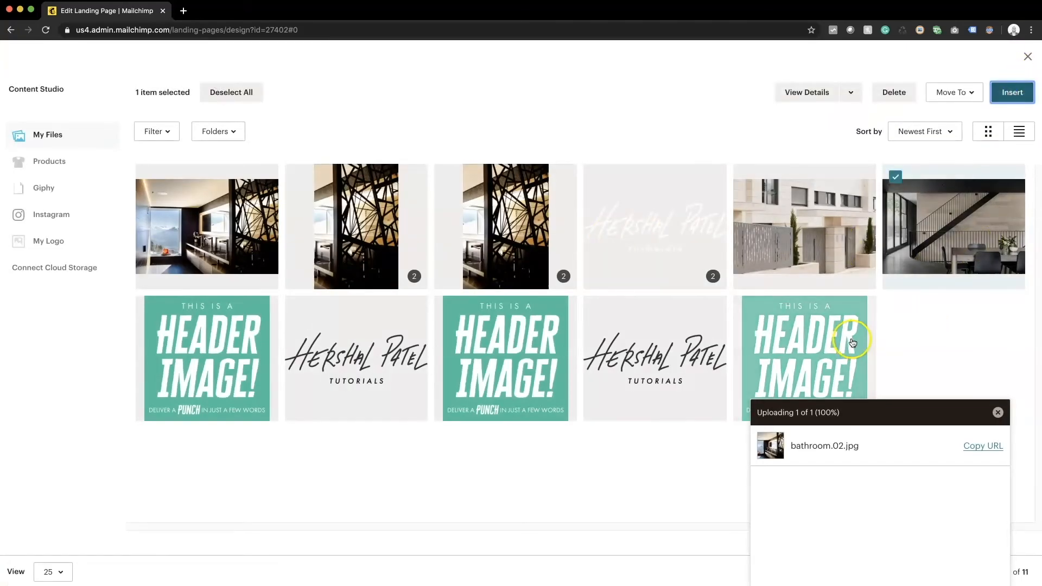
click(1012, 92)
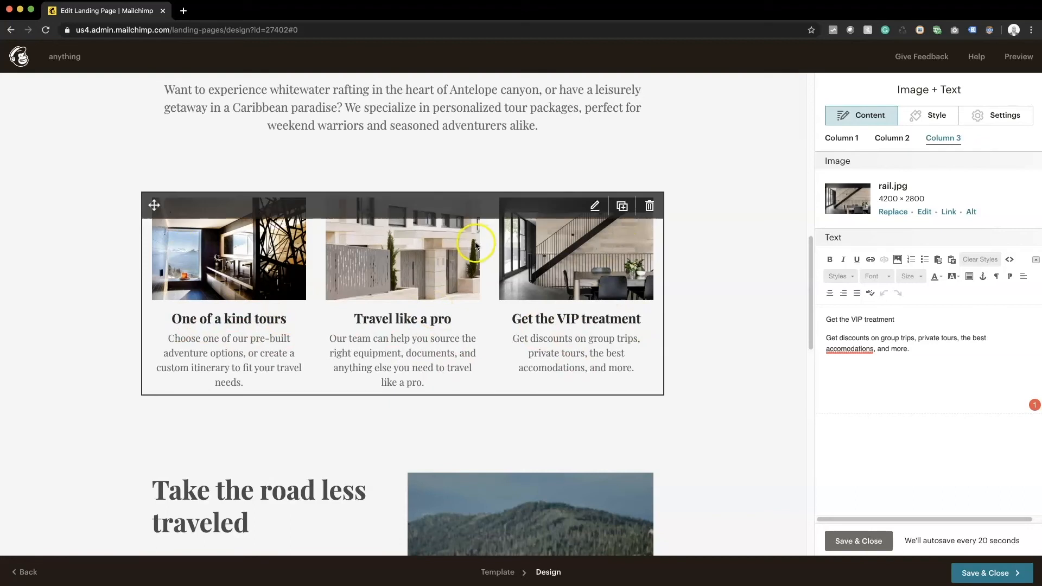
scroll(513, 219, up, 2)
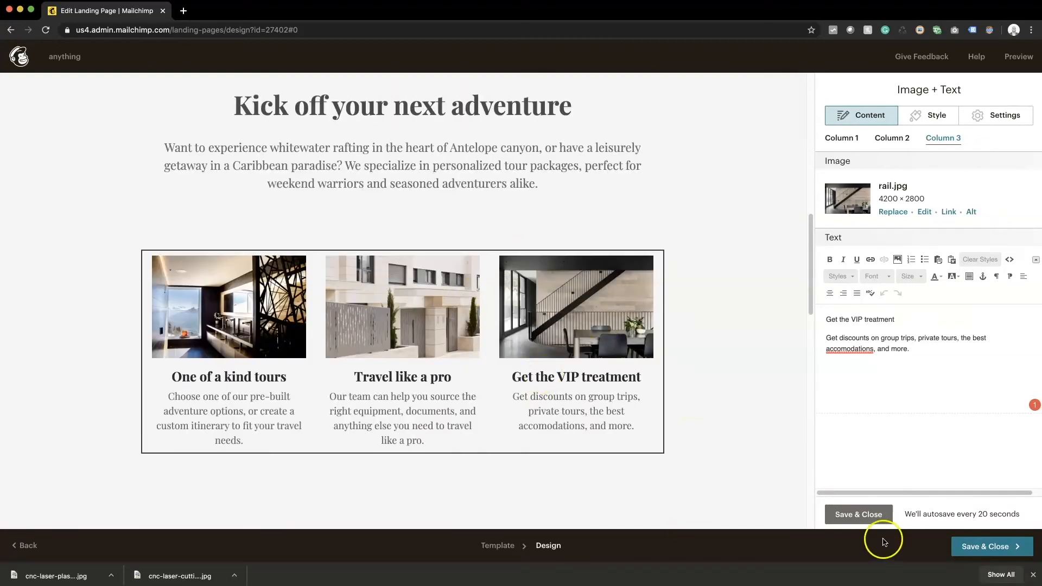
click(858, 514)
Step: Upload cnc machine.jpg to the library for the Take the road less traveled section
scroll(698, 427, down, 10)
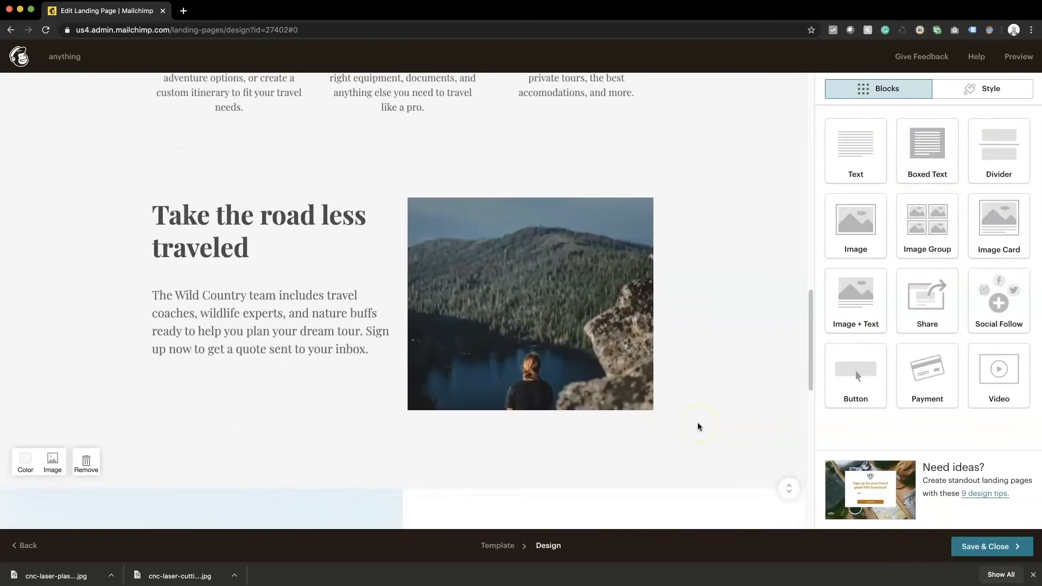
click(537, 386)
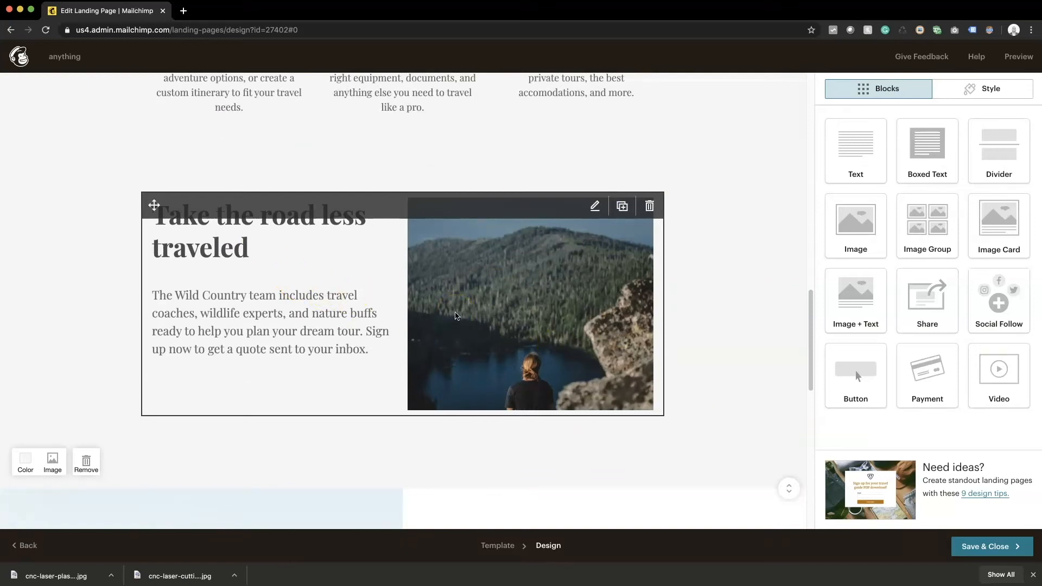
click(601, 291)
click(891, 185)
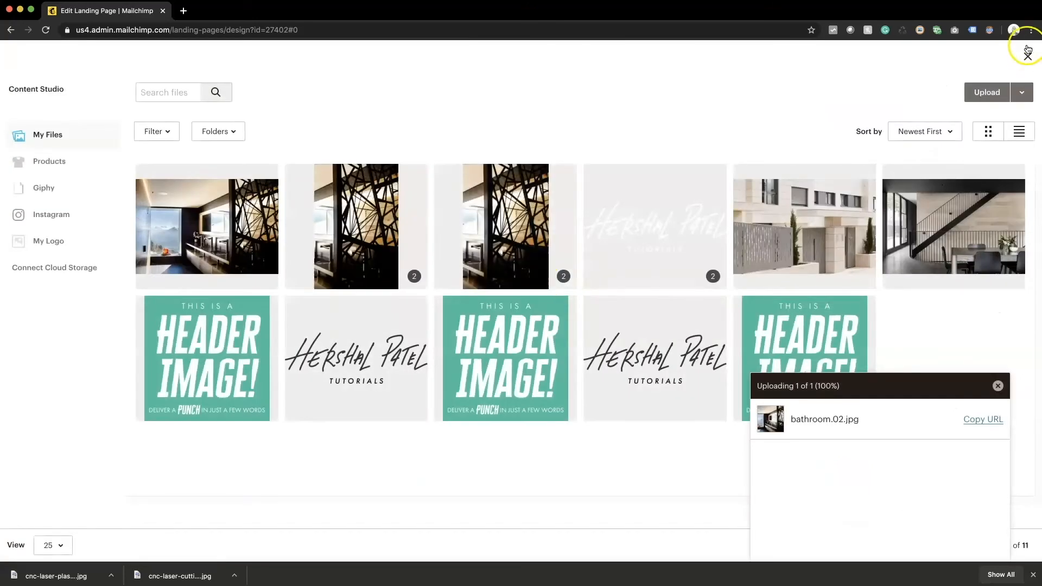
click(1027, 53)
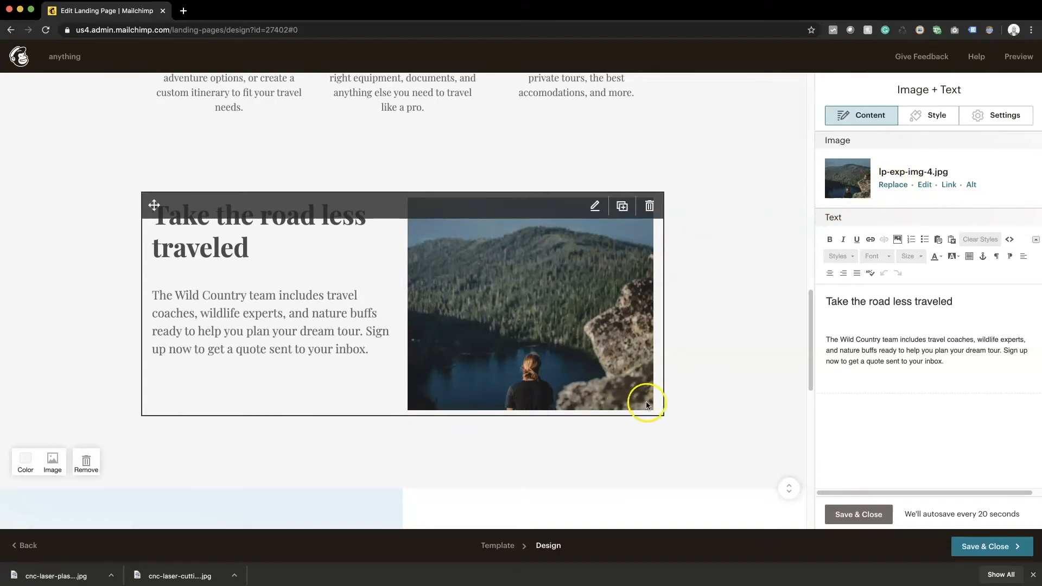
click(892, 186)
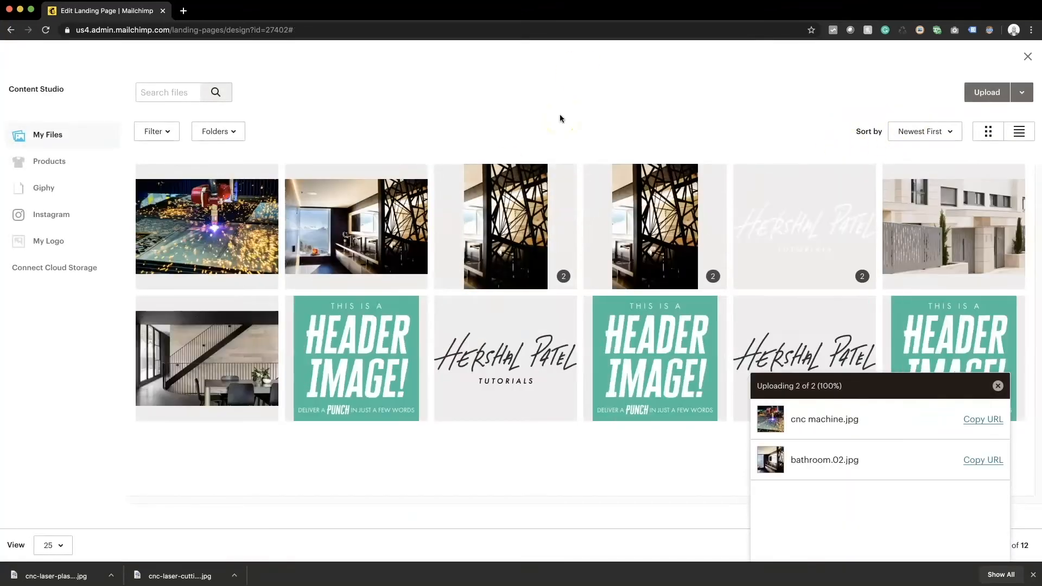
click(997, 387)
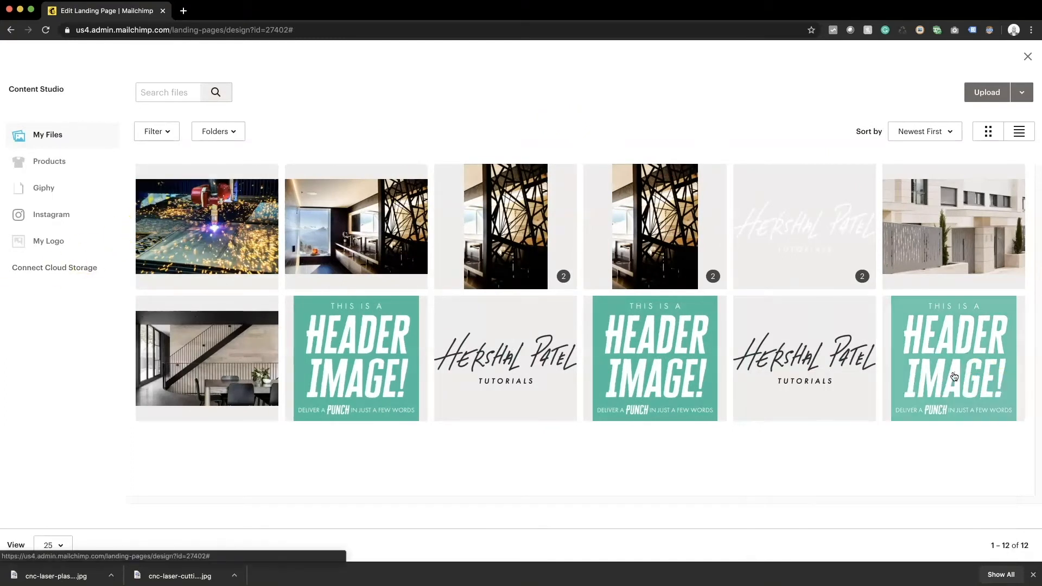
click(186, 230)
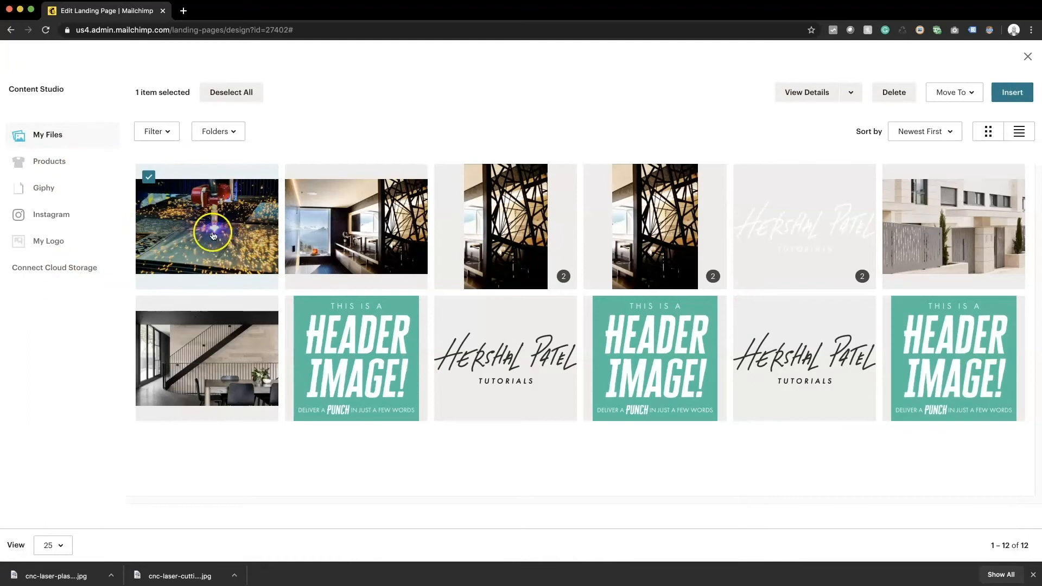
Step: Crop the CNC laser-cutting photo to a square and insert it in place of the lake picture
click(851, 101)
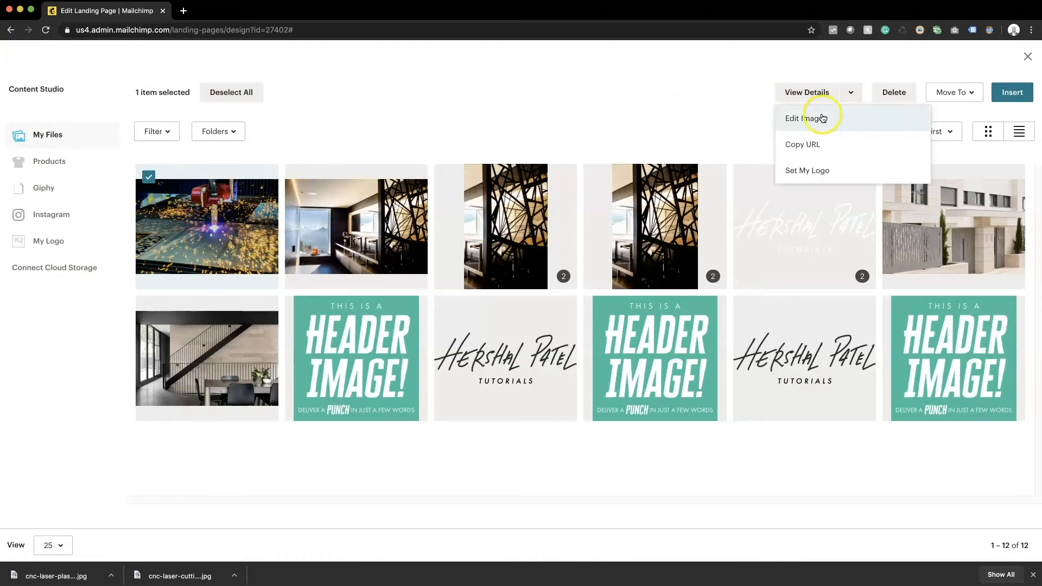
click(796, 119)
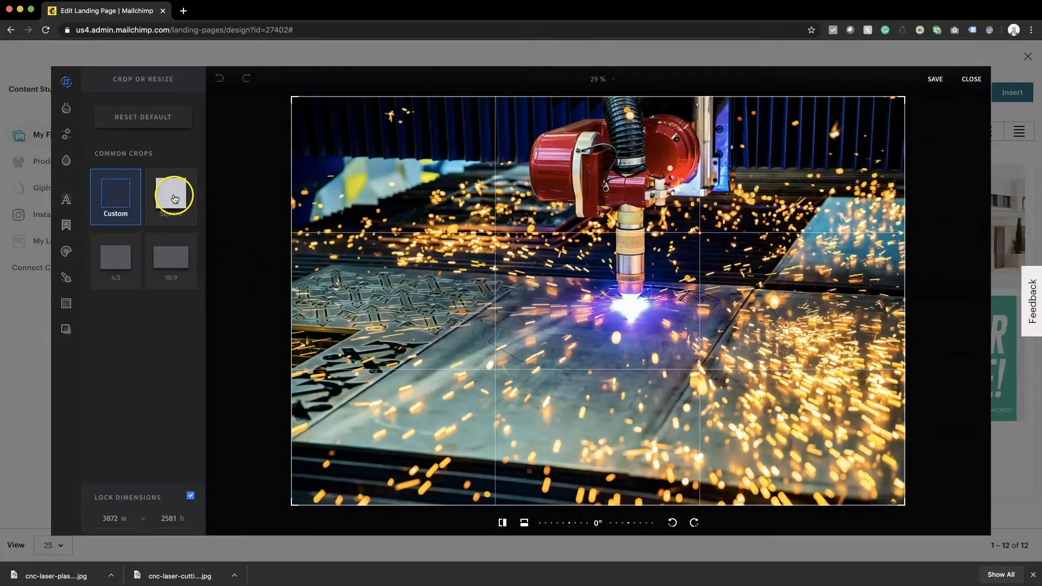
click(174, 199)
drag(732, 321, 673, 322)
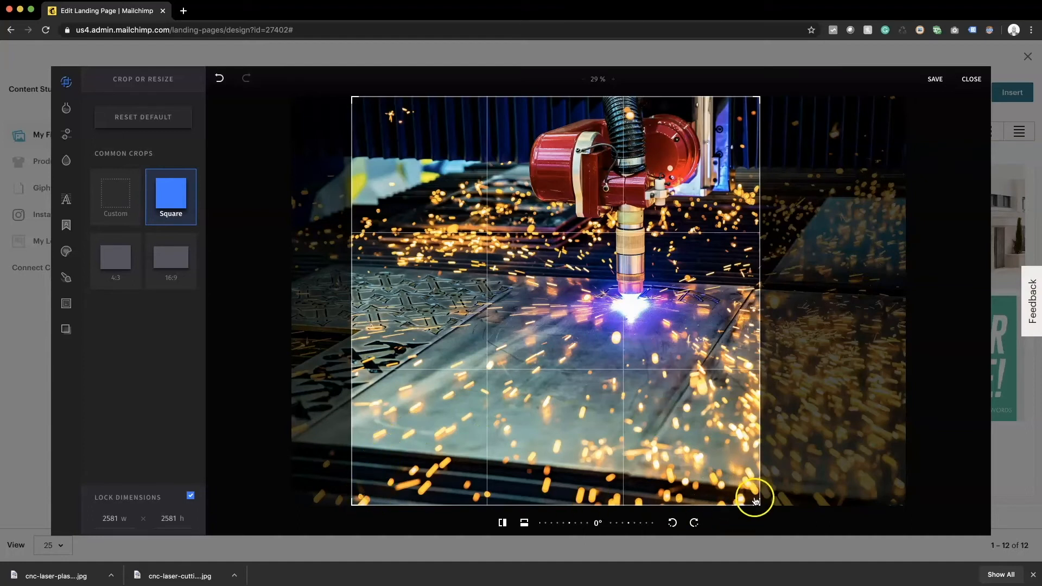
drag(664, 202, 674, 200)
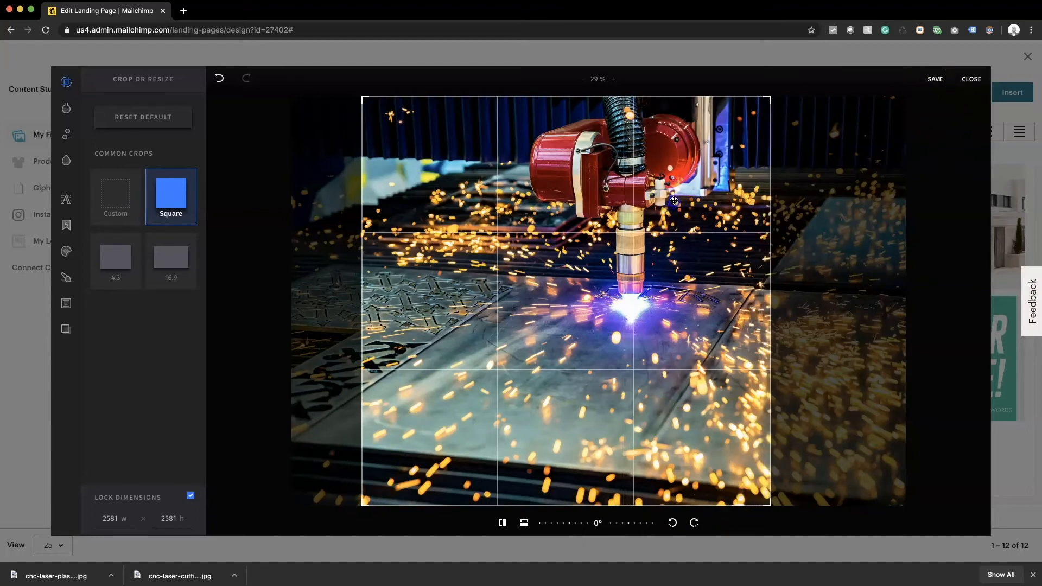
click(935, 79)
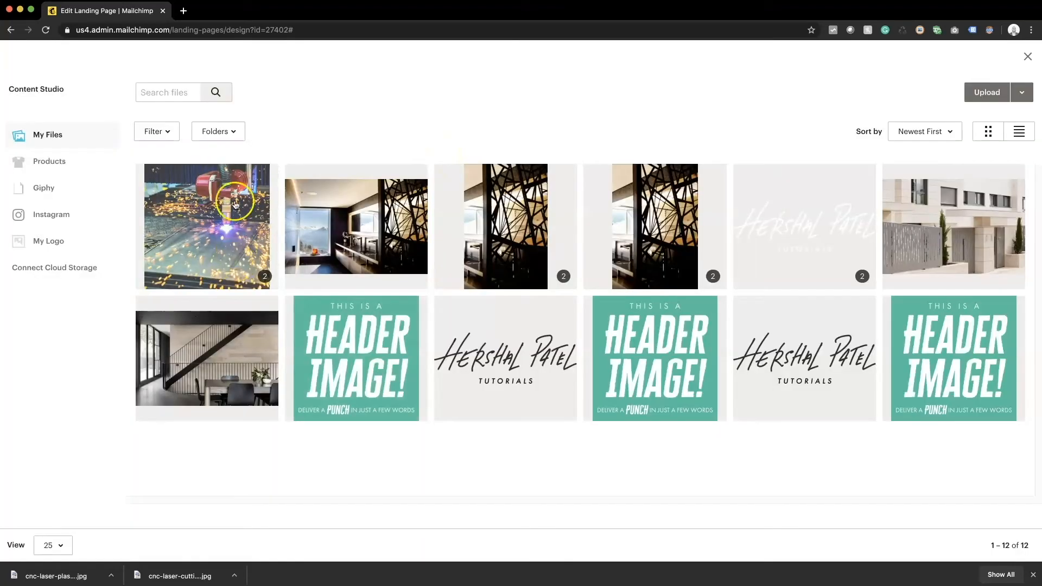
click(236, 204)
click(1018, 92)
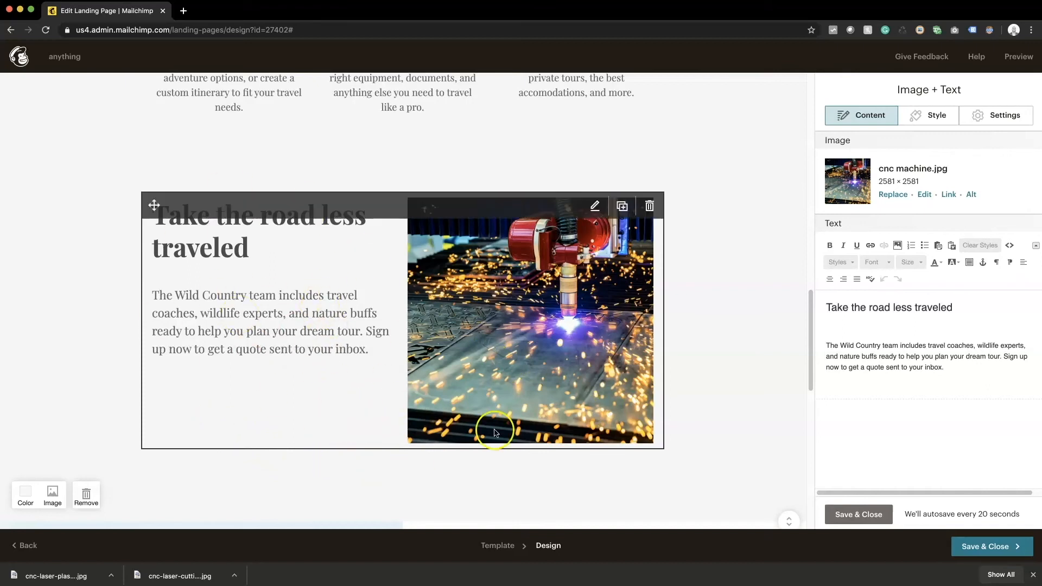
Step: Replace the hikers hero photo with the black lattice screen image from Content Studio
scroll(491, 423, down, 8)
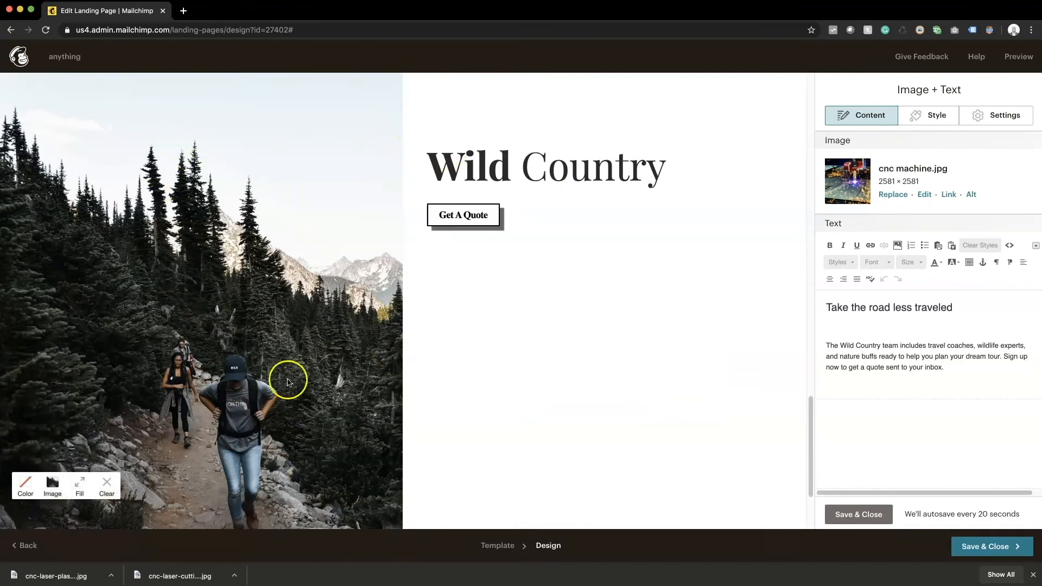
scroll(221, 414, down, 3)
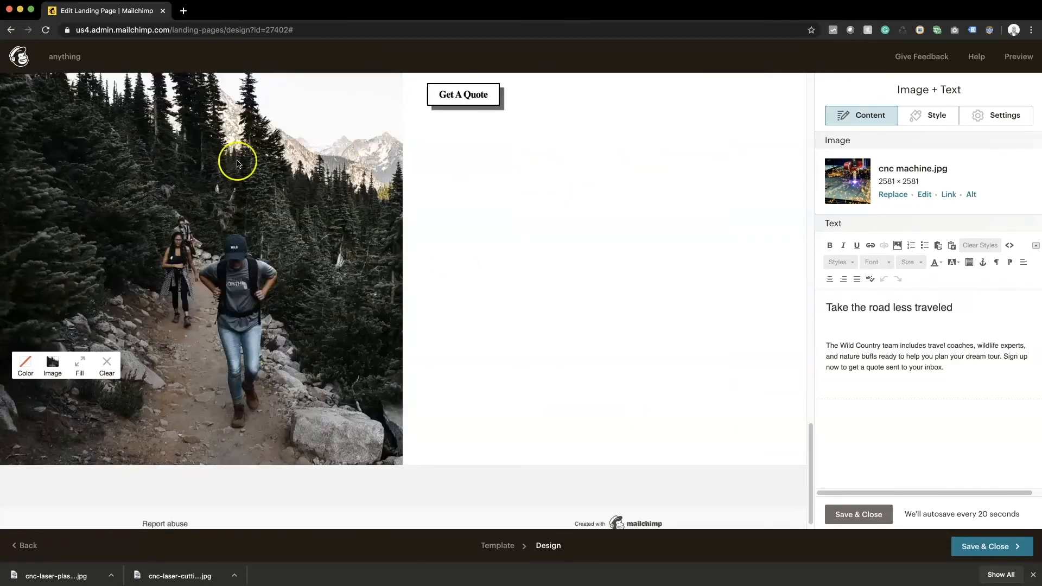
click(61, 363)
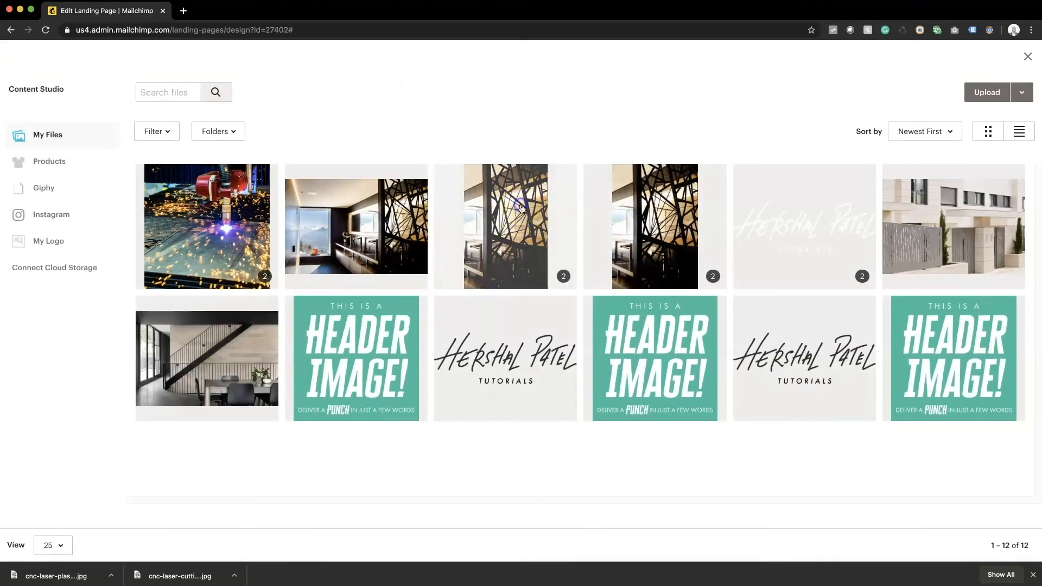
click(520, 208)
click(1009, 92)
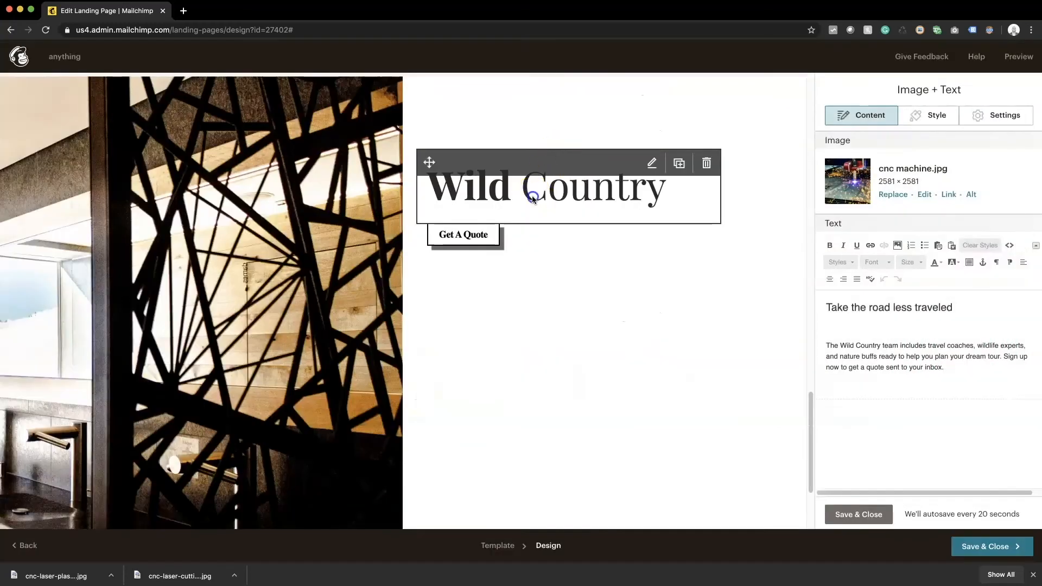
Step: Change the 'Wild Country' hero heading to 'My Product' and save it
click(533, 199)
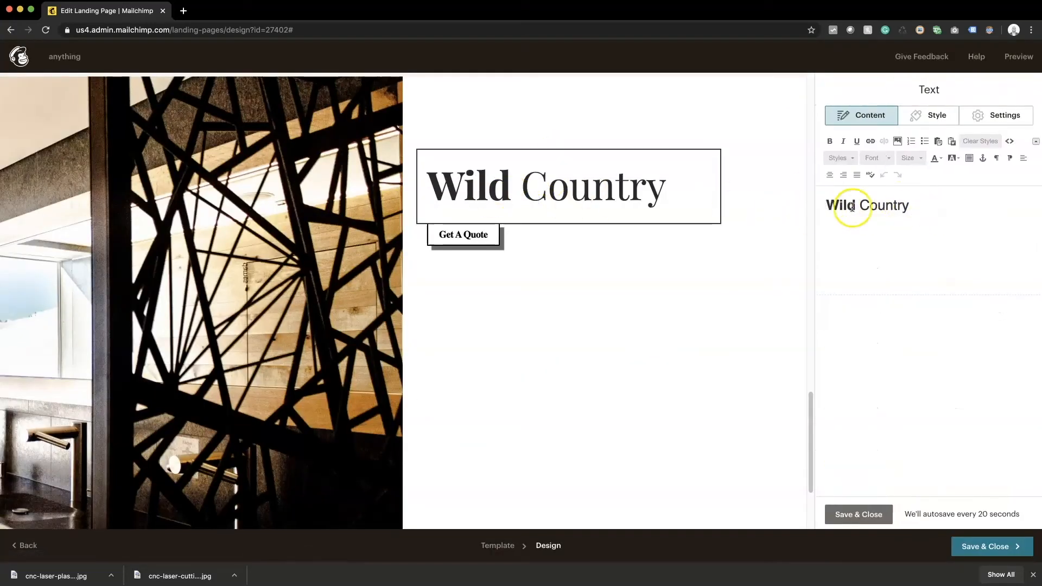
double_click(851, 206)
text(My)
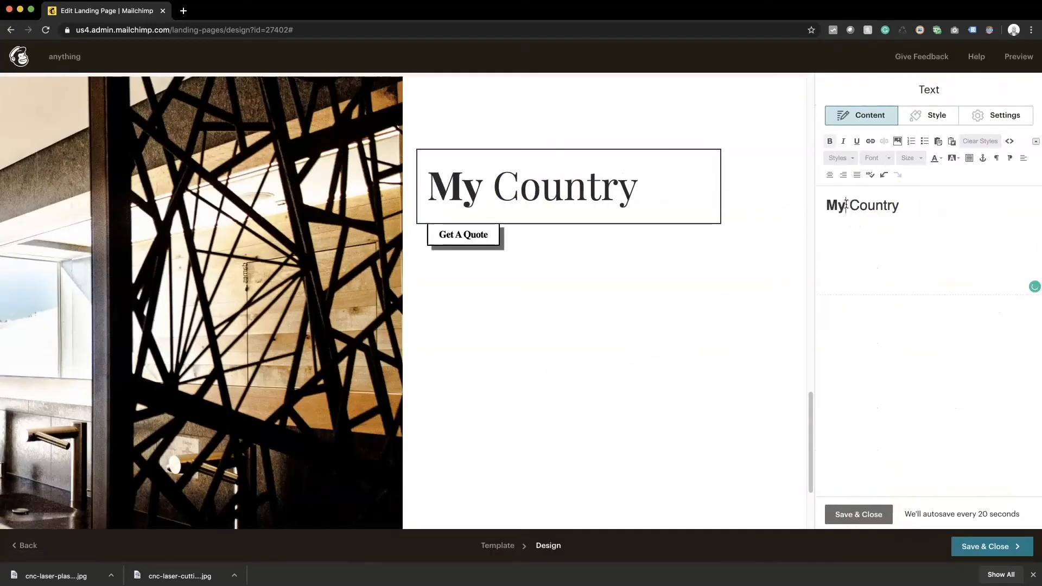
double_click(880, 204)
text(Product)
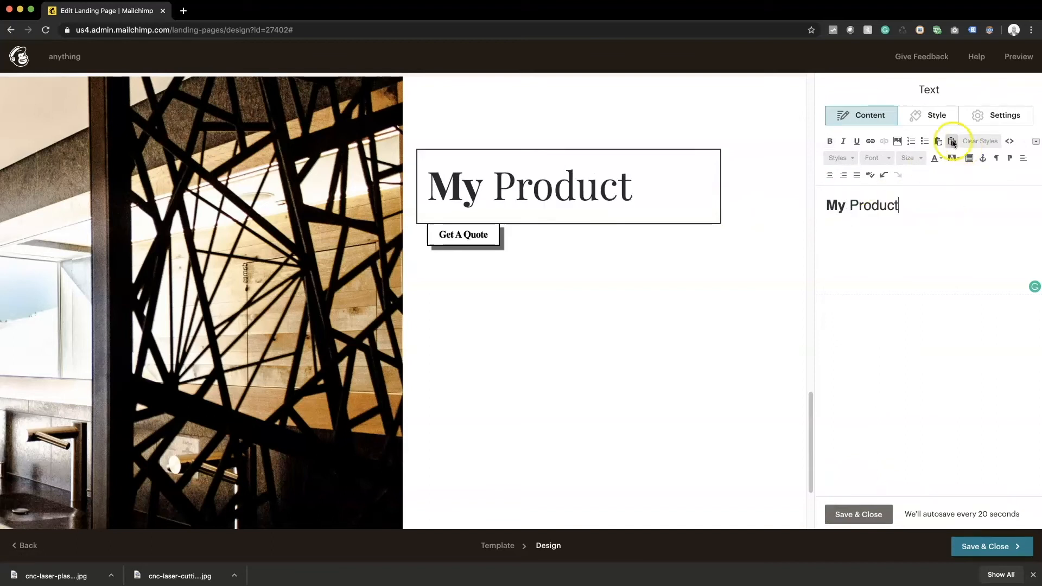
click(858, 514)
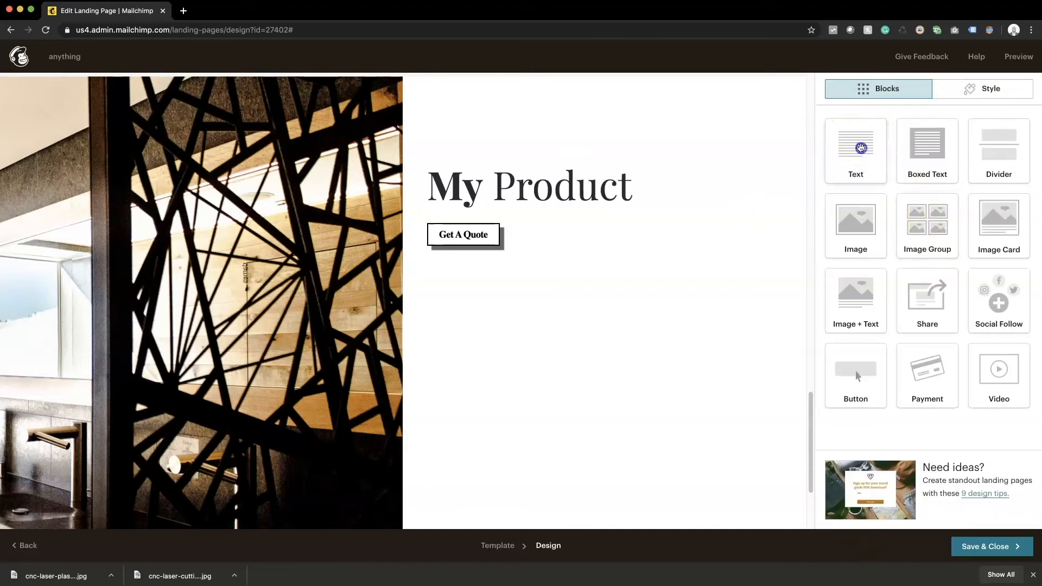
Step: Add a text block below My Product and paste its placeholder sentence several more times as filler
drag(855, 146, 735, 239)
click(901, 202)
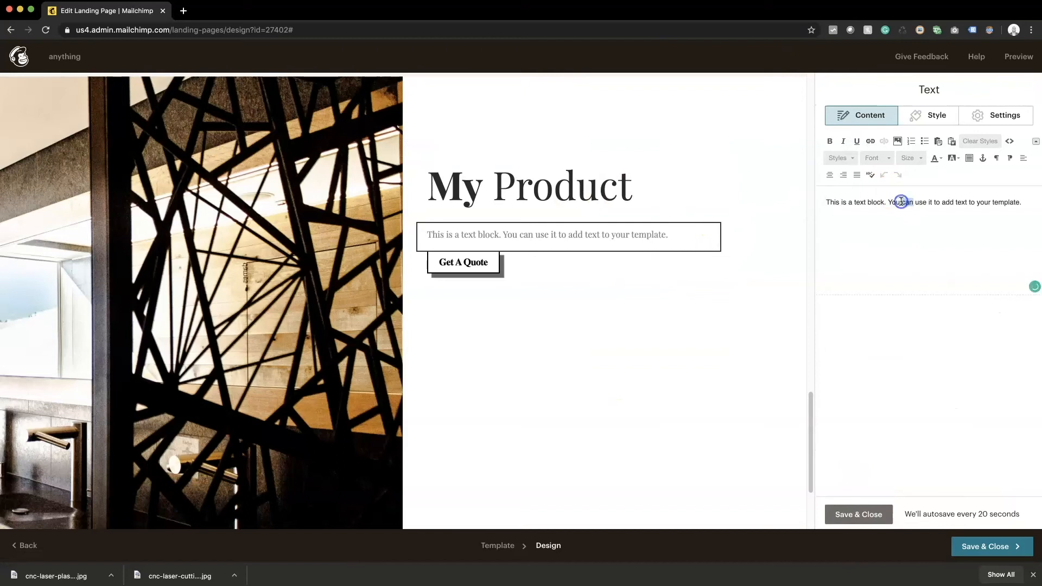
triple_click(900, 202)
key(super+c)
key(Right)
key(super+v)
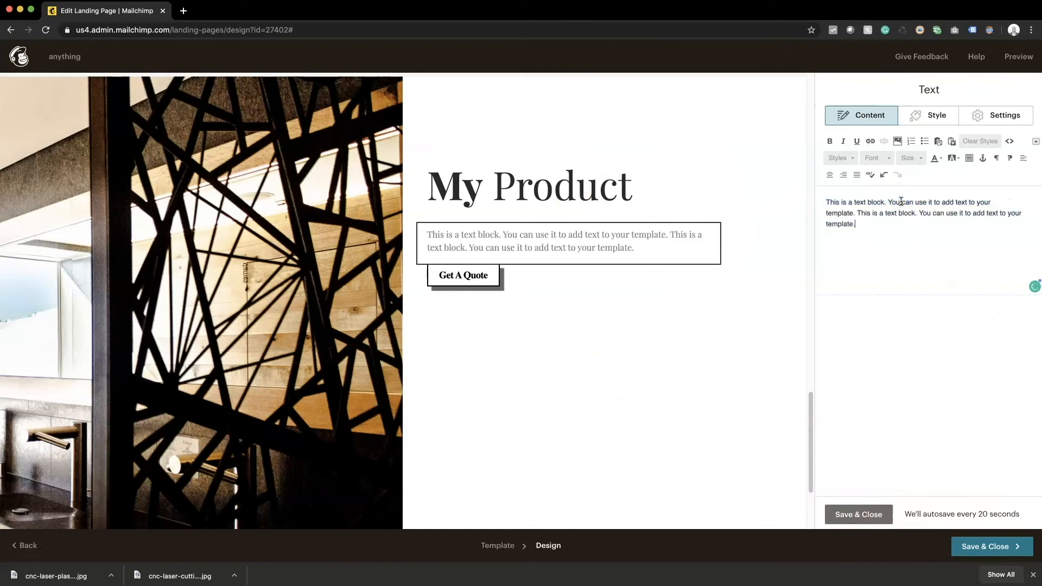
key(super+v)
key(super+v)
key(super+v)
key(super+v)
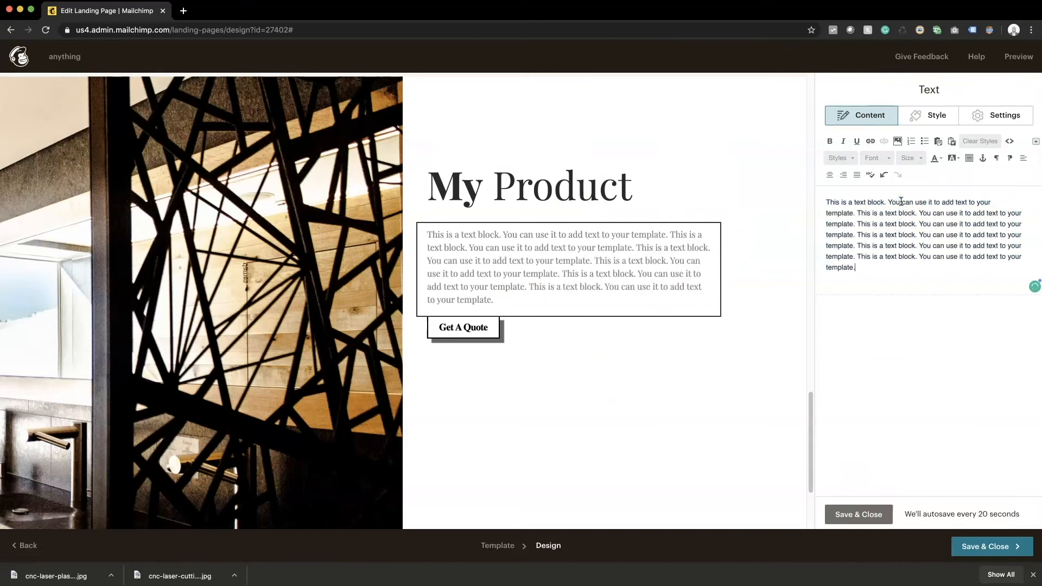
key(super+v)
key(super+v)
key(super+space)
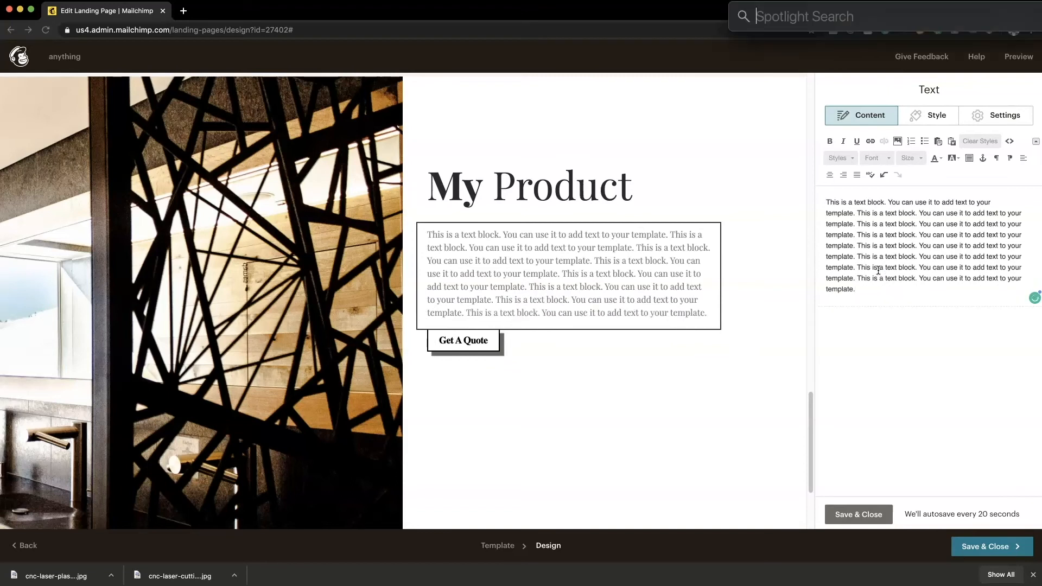
key(Escape)
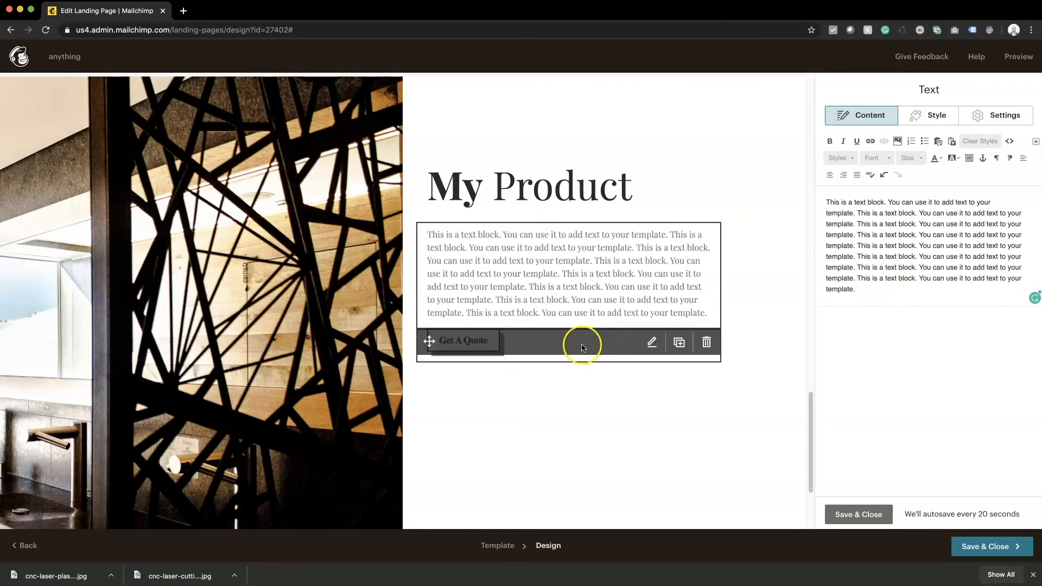
click(518, 339)
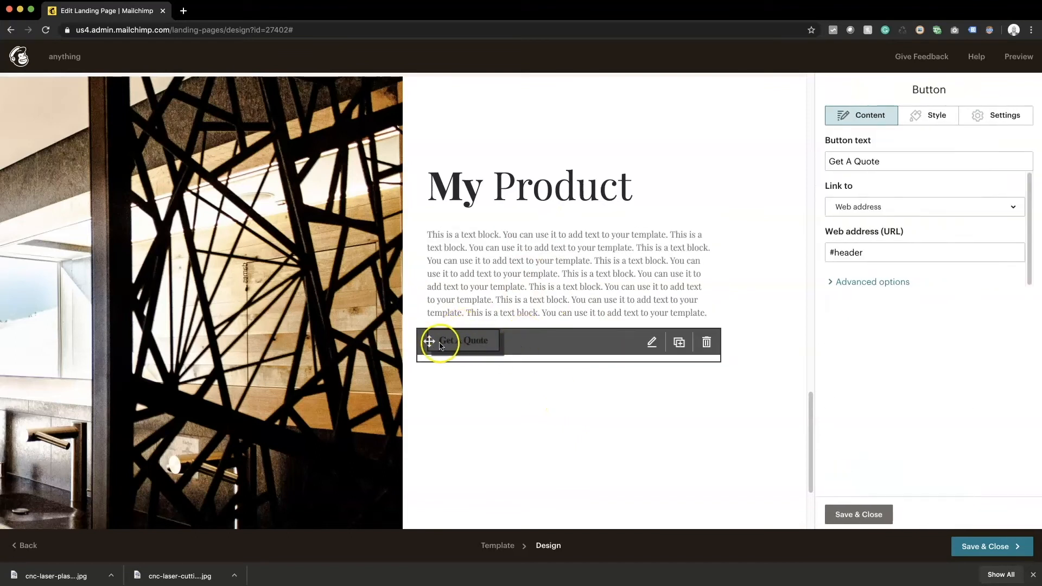
triple_click(890, 160)
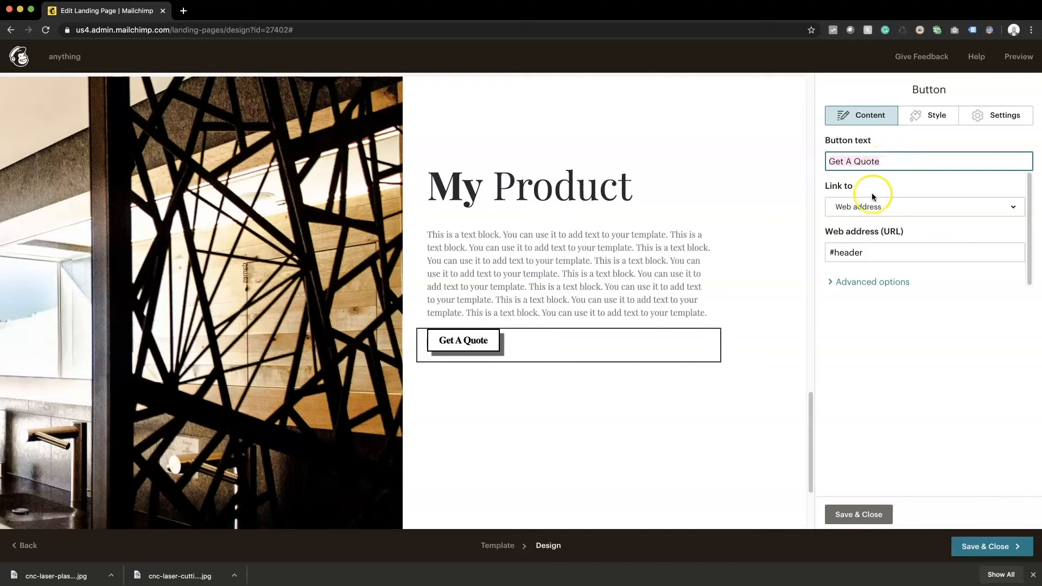
click(867, 253)
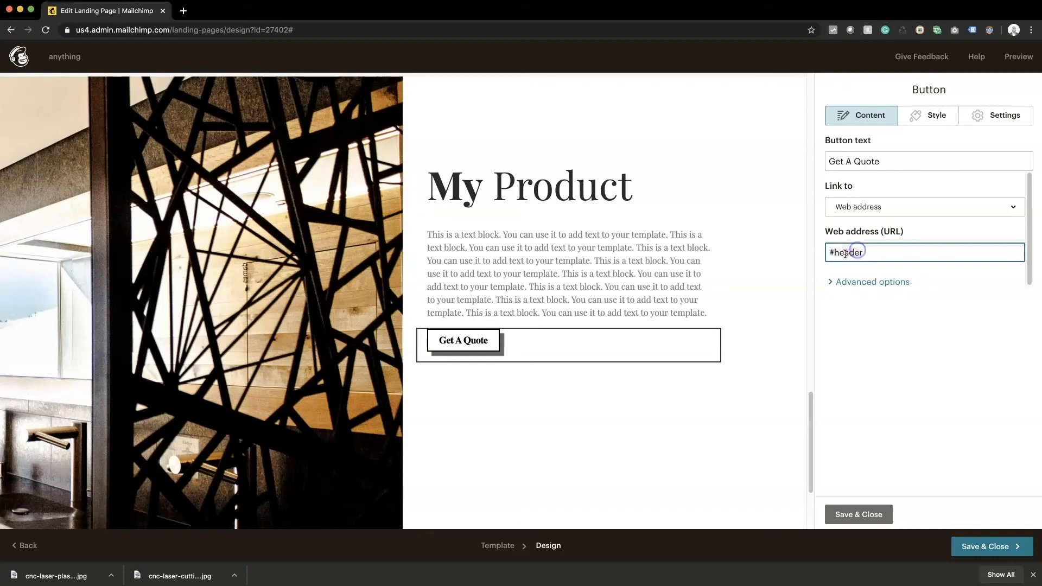
drag(867, 253, 835, 255)
click(872, 514)
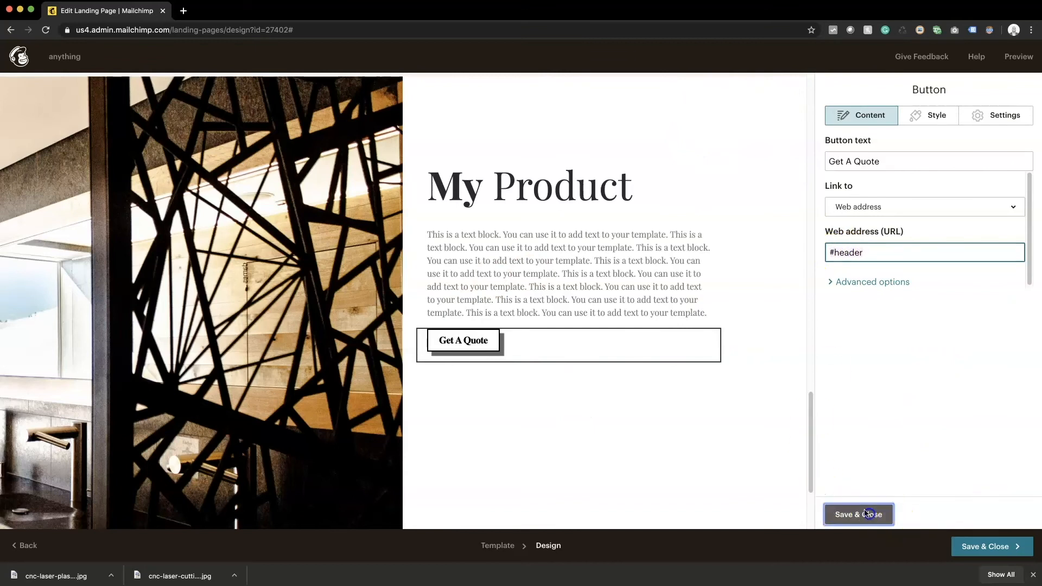
Step: Inspect the top My Product heading's HTML source for its 'header' anchor, then save the heading
scroll(611, 336, up, 15)
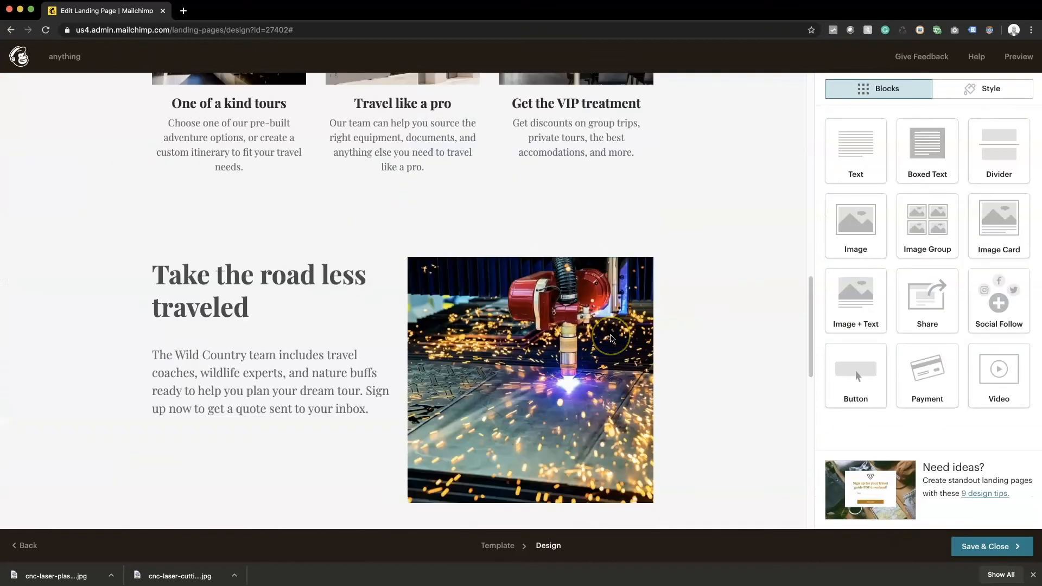
scroll(611, 338, up, 1)
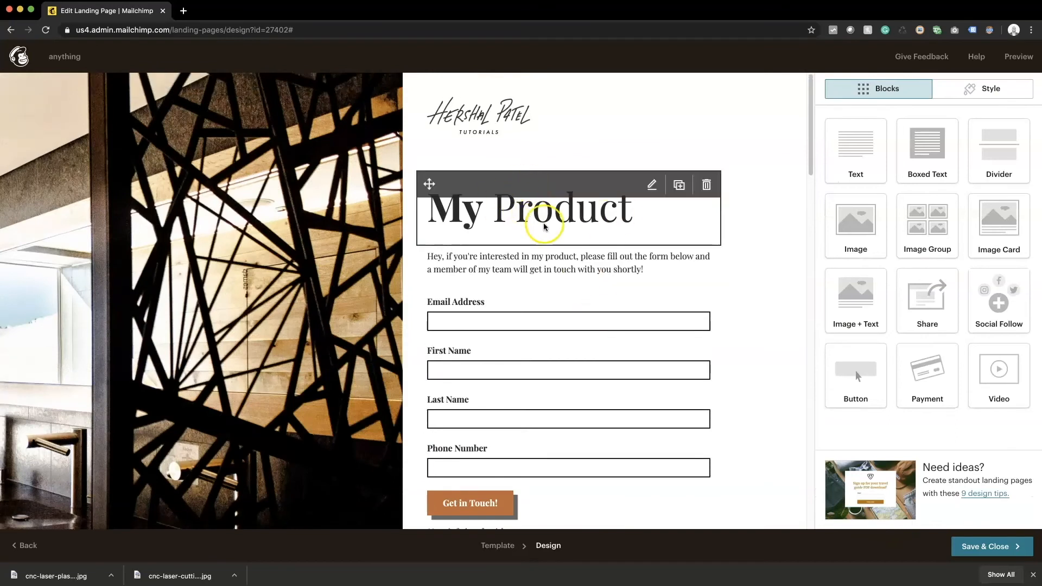
click(538, 218)
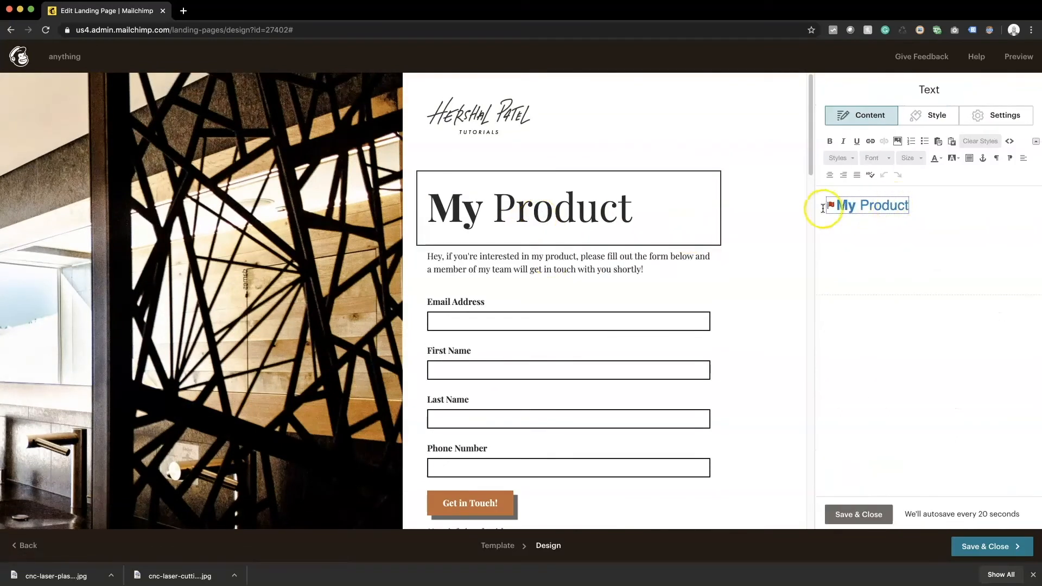
click(1009, 141)
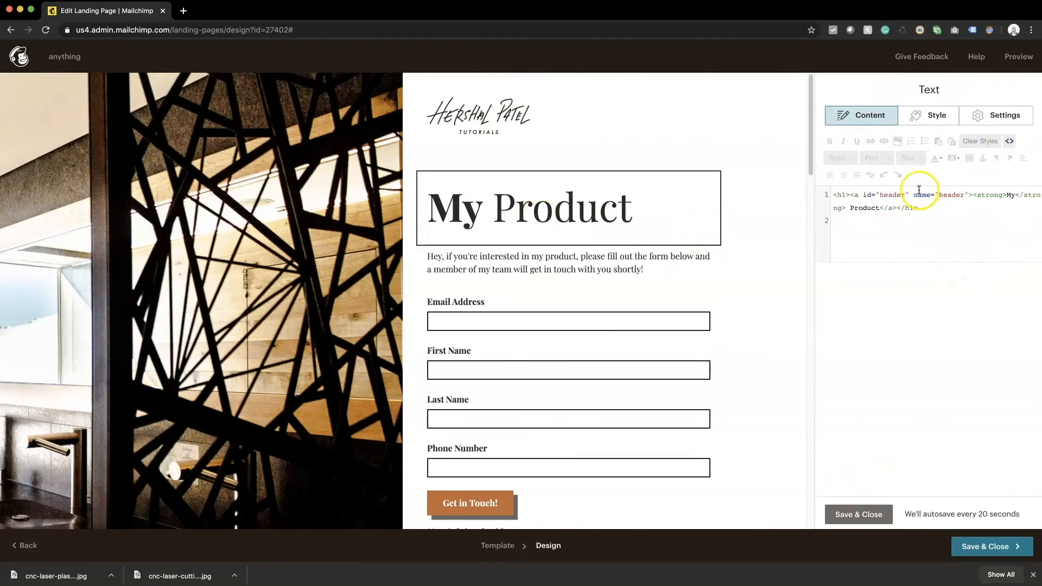
double_click(949, 195)
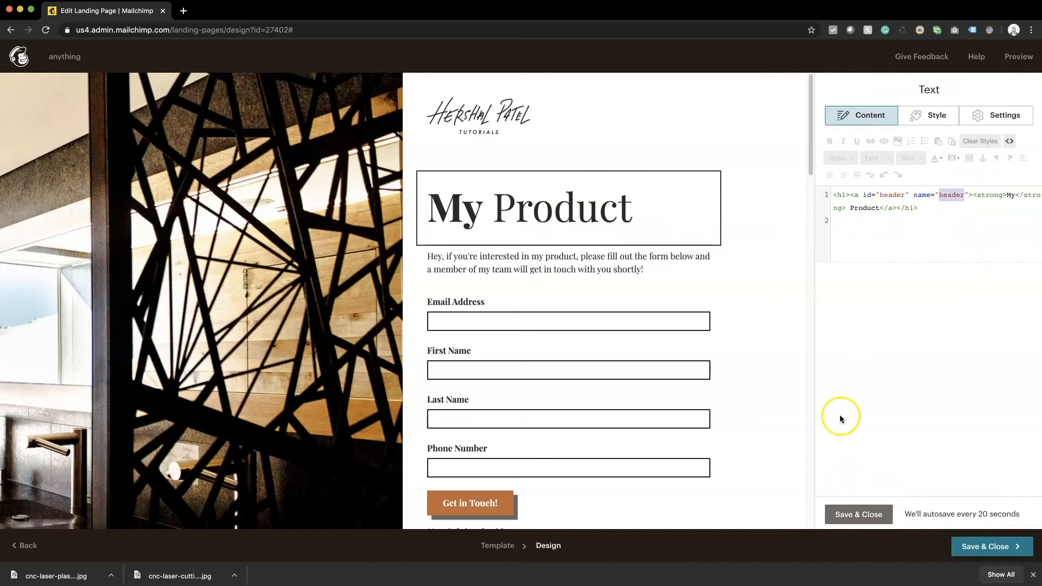
click(1010, 141)
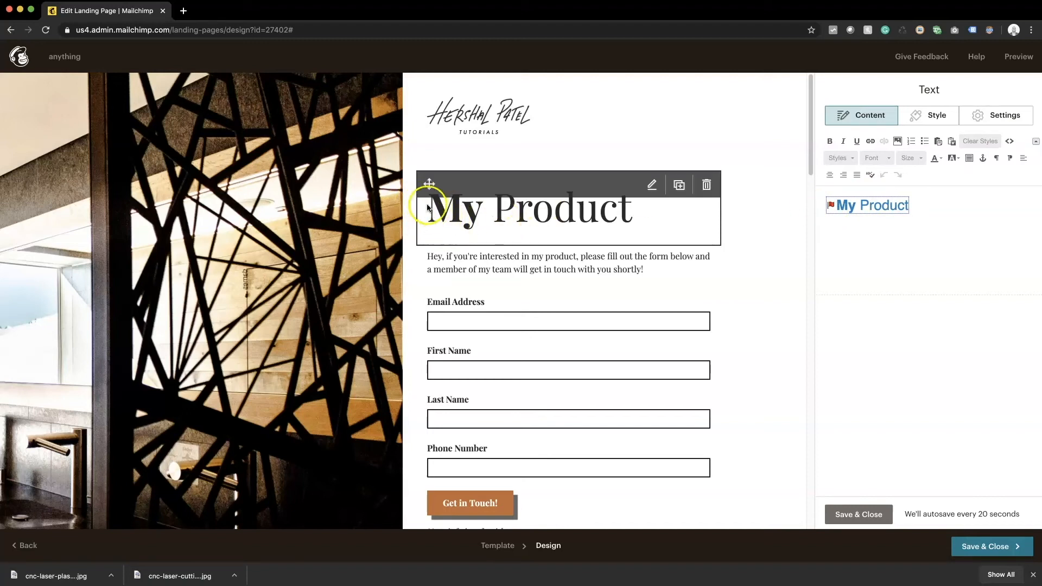
click(863, 514)
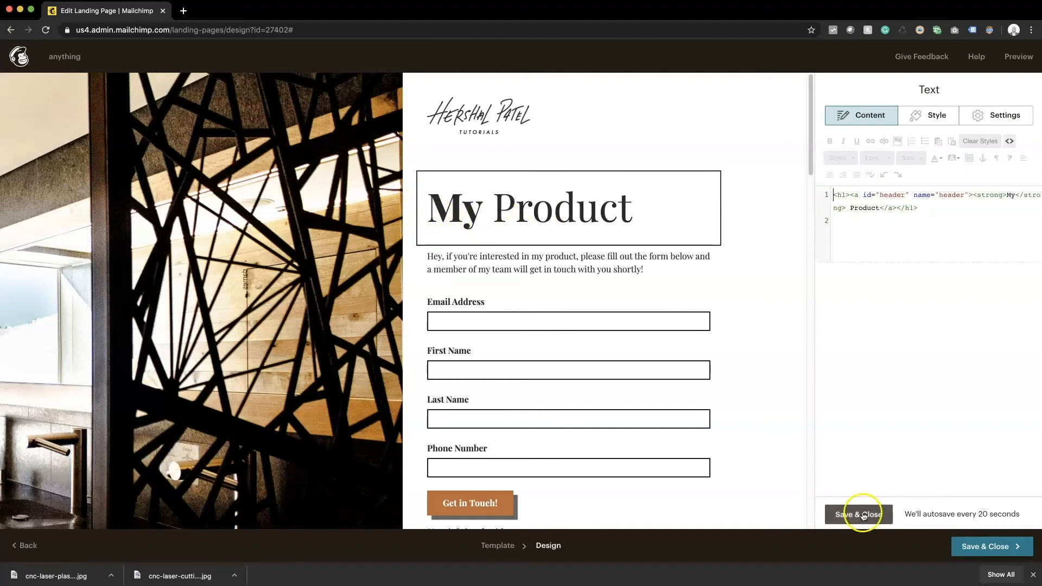
drag(851, 194, 952, 198)
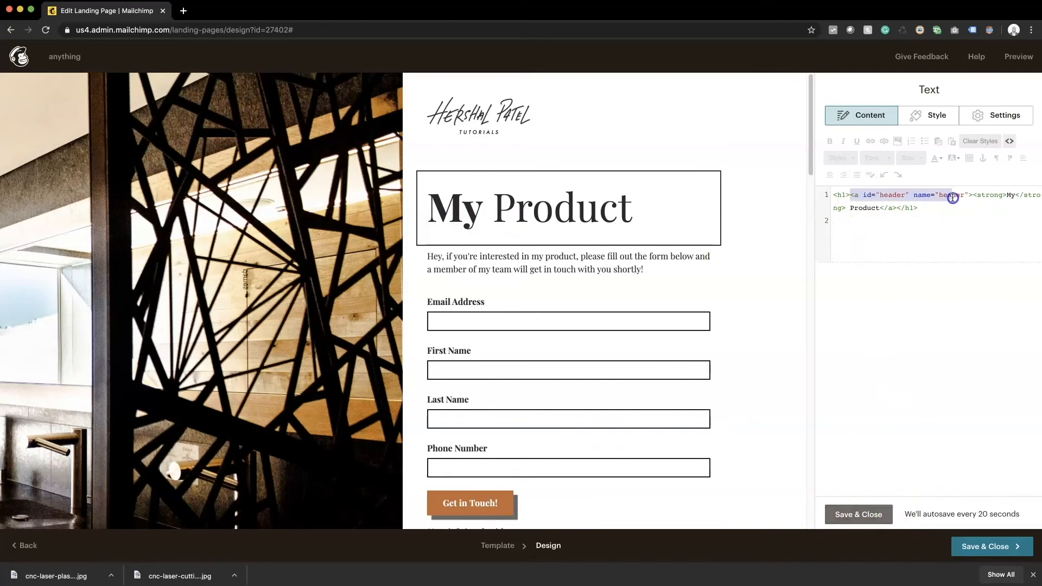
click(847, 514)
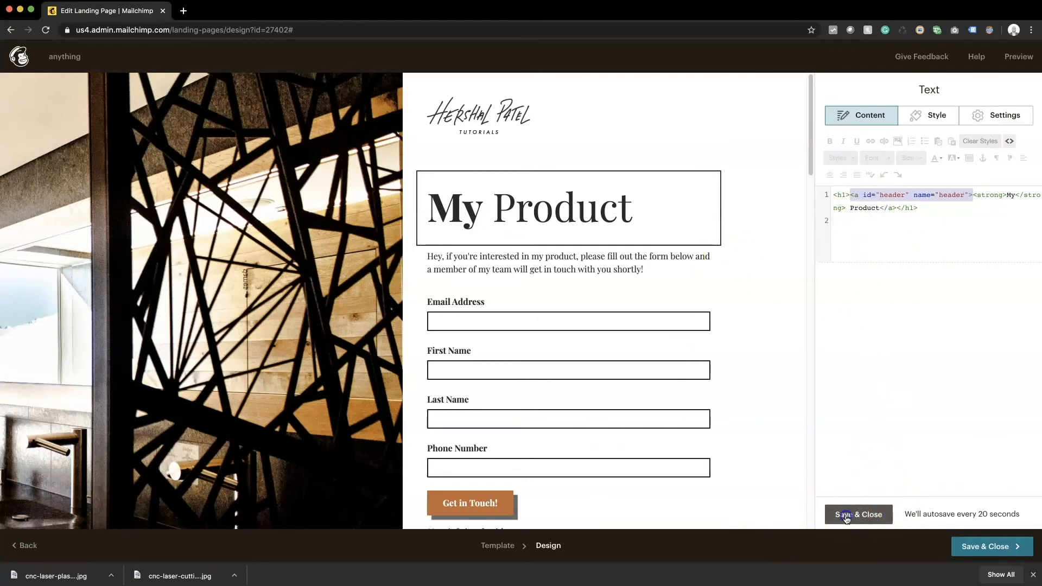
Step: Open the Get A Quote button's settings and select its current label text
scroll(433, 295, down, 6)
scroll(432, 295, down, 15)
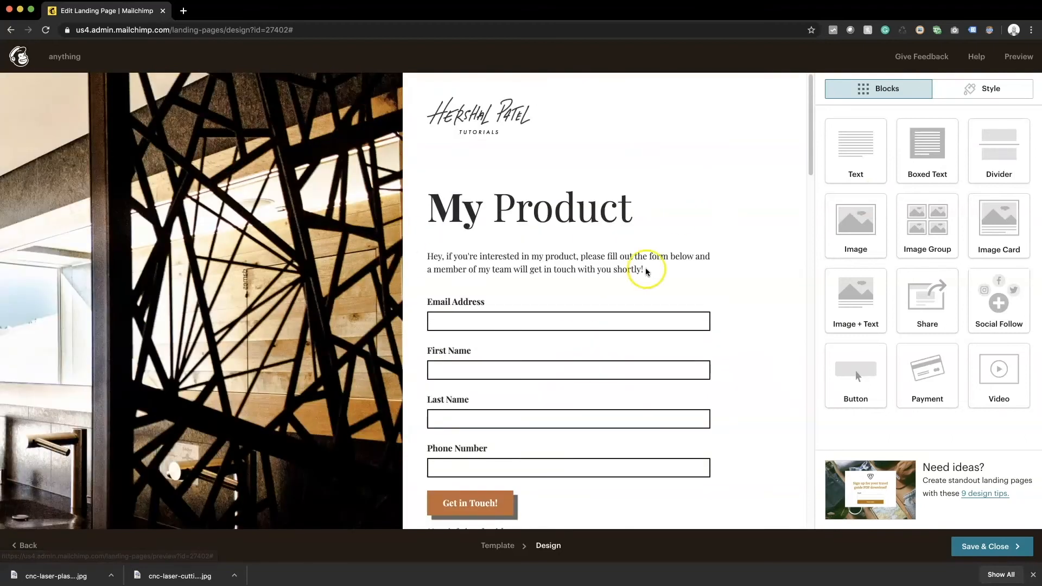
scroll(643, 264, down, 5)
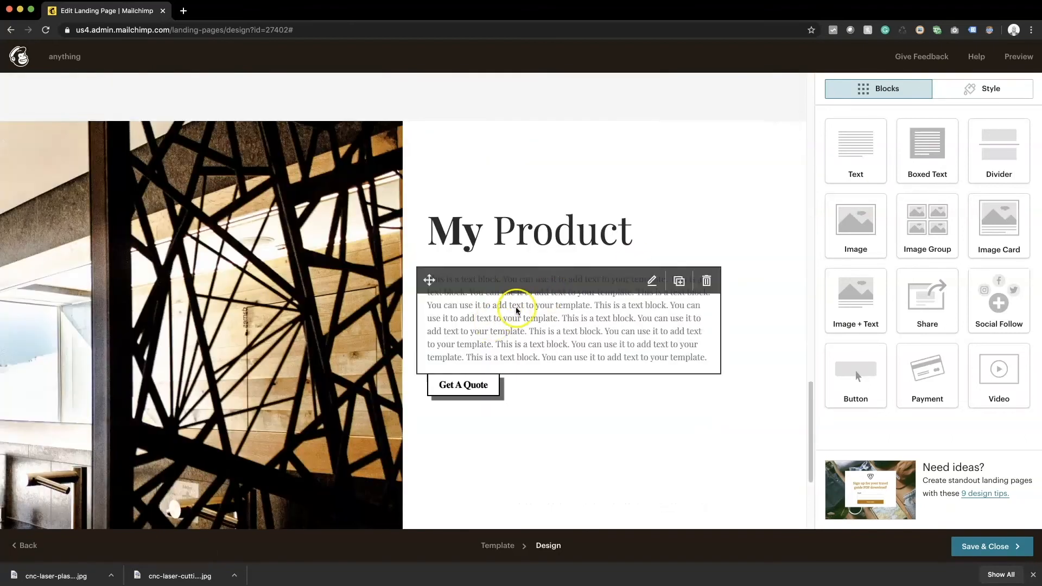
scroll(516, 311, down, 3)
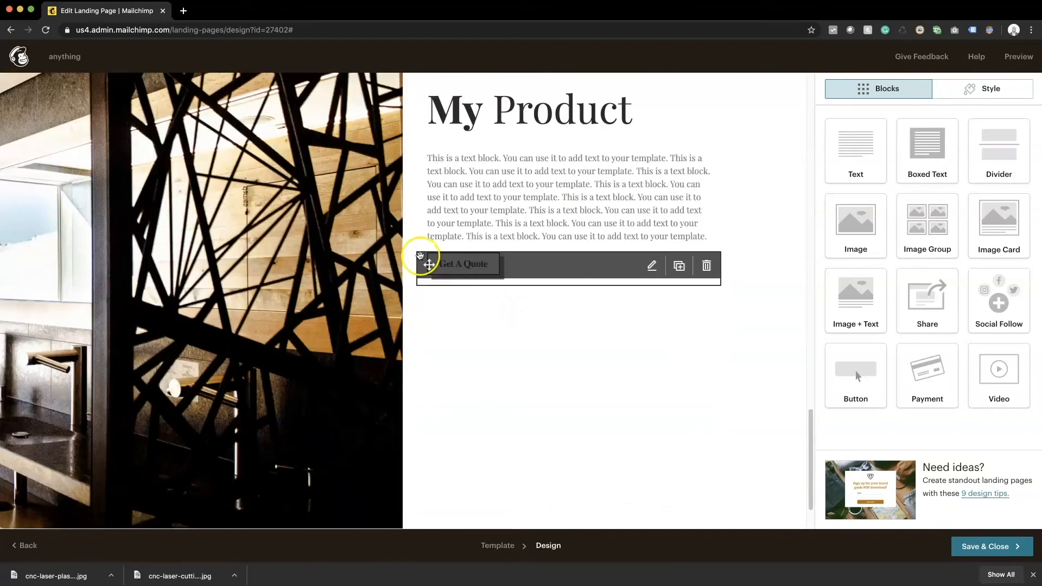
click(459, 265)
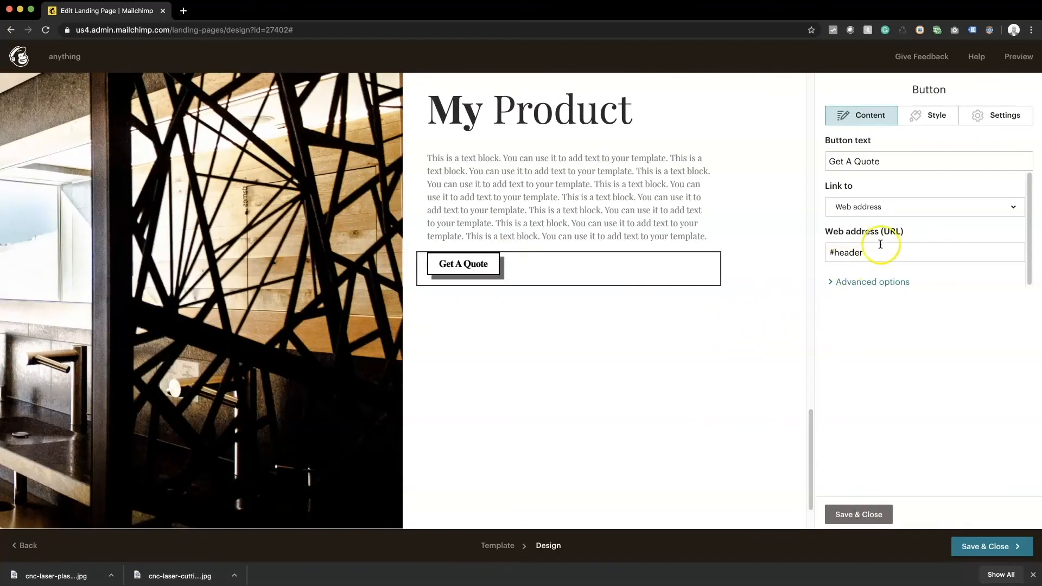
double_click(871, 163)
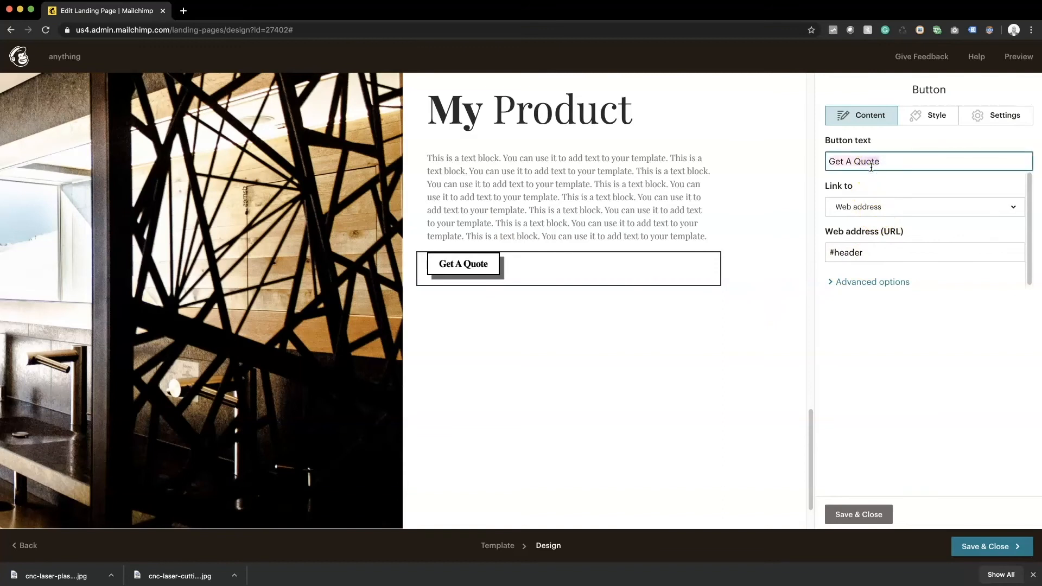
Step: Relabel the button 'Request a Call Back' and save its settings
key(super+a)
text(Request a )
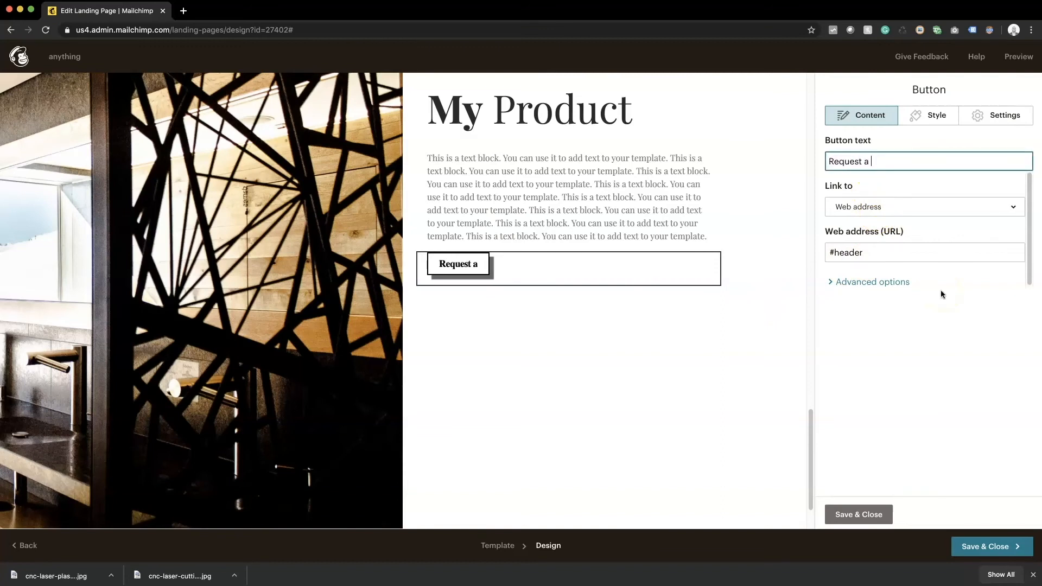
text(Call Back)
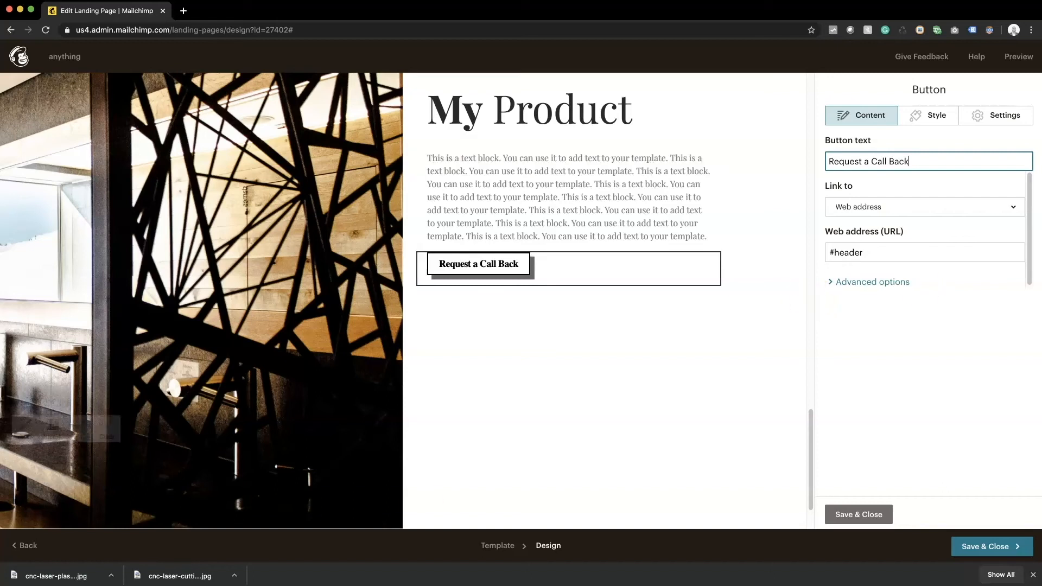
click(882, 515)
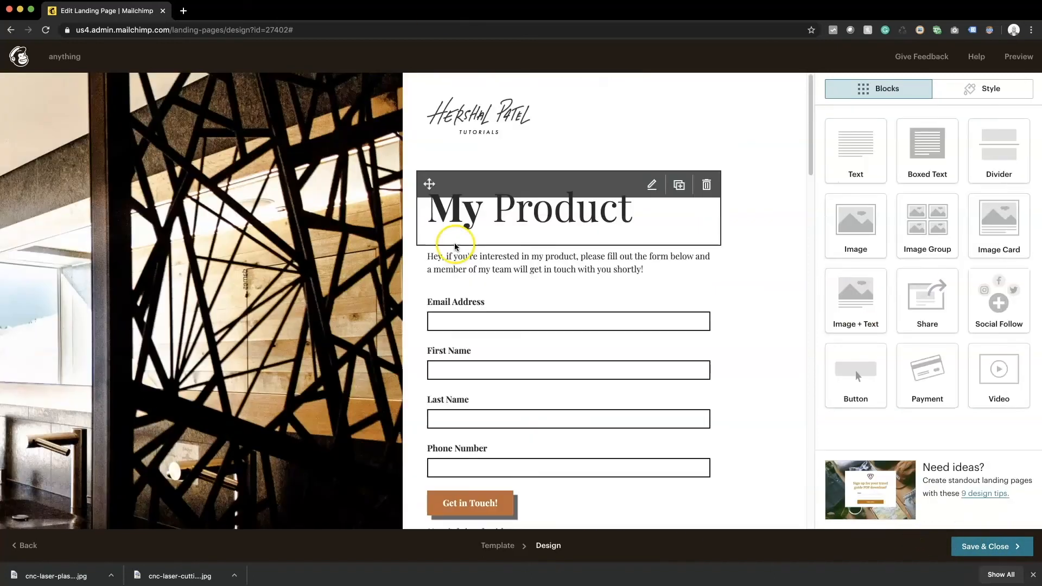
scroll(512, 396, down, 1)
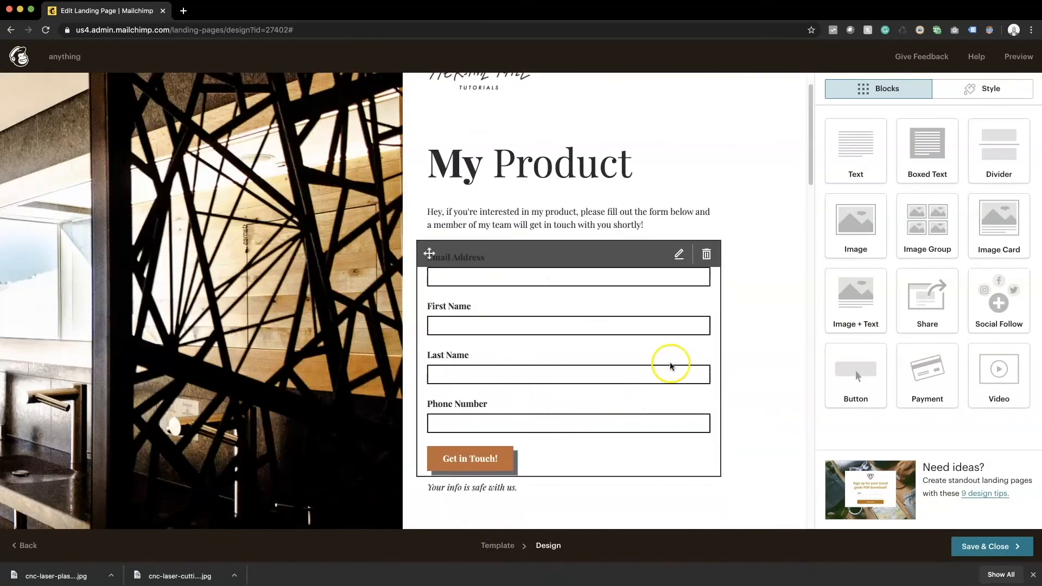
scroll(670, 363, down, 15)
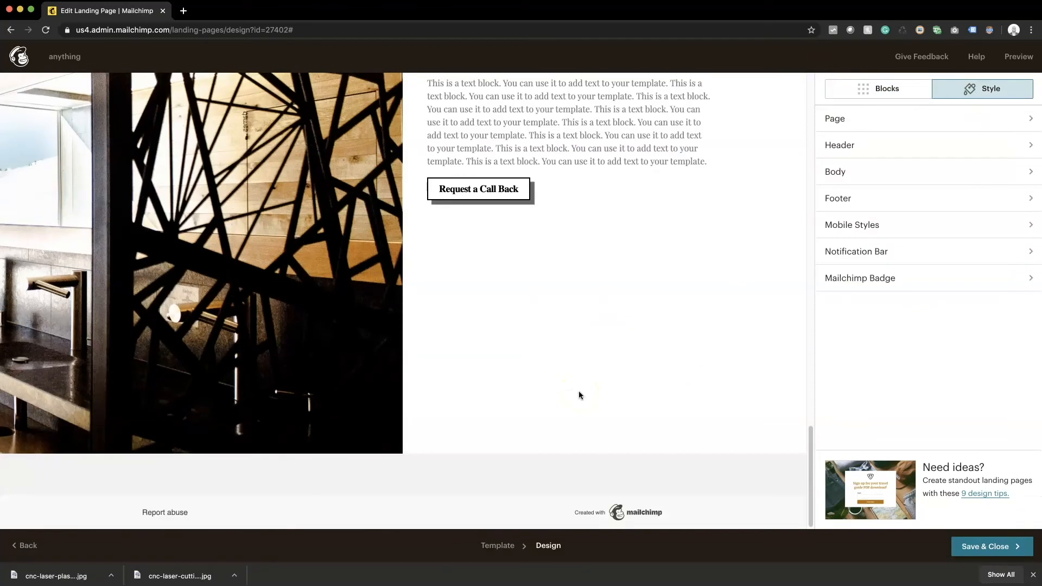
Step: Pick the dark footer style for the Mailchimp badge and save it
click(421, 510)
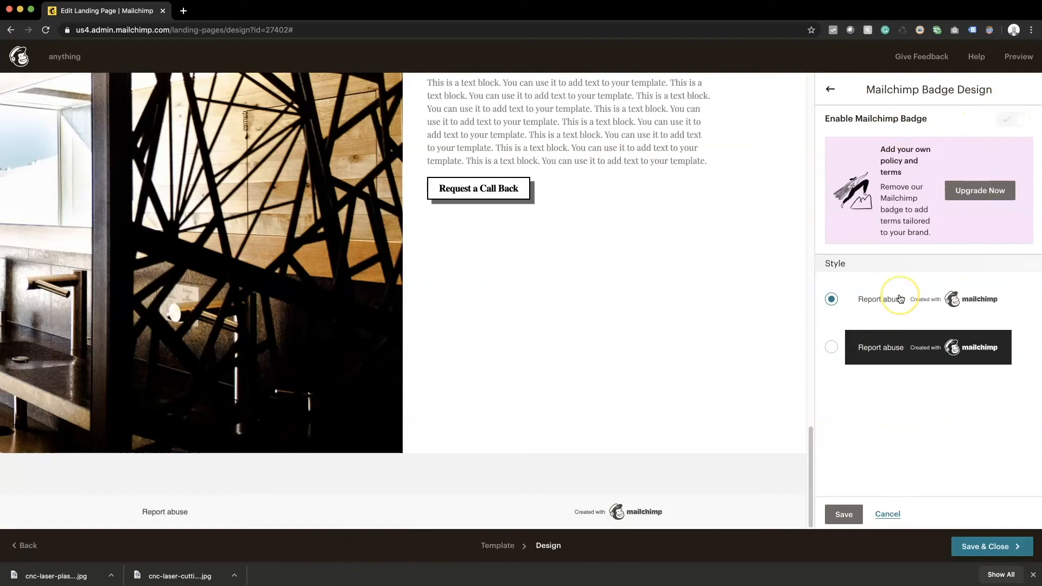
click(890, 353)
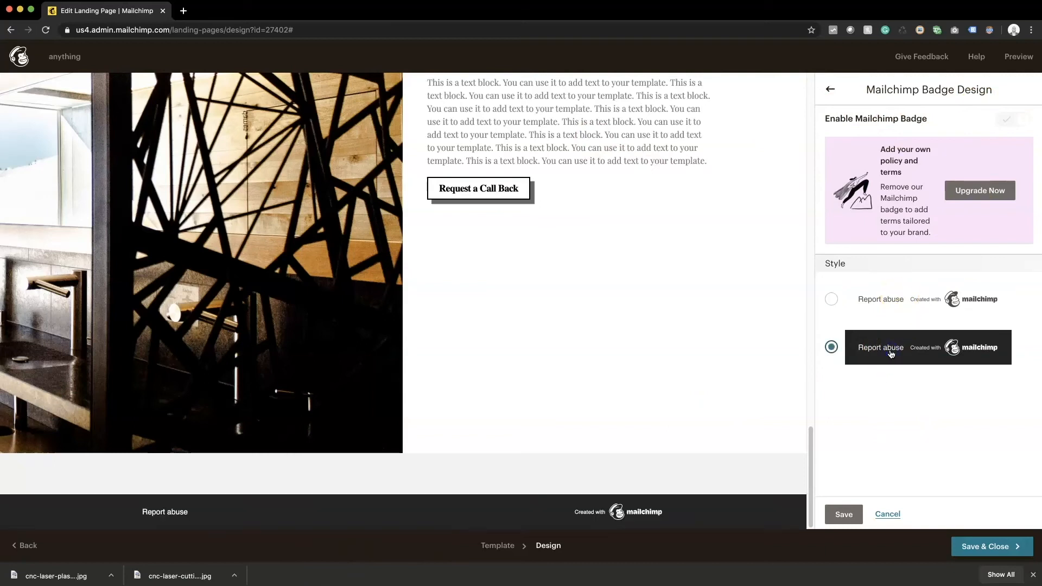
click(725, 346)
scroll(580, 289, up, 4)
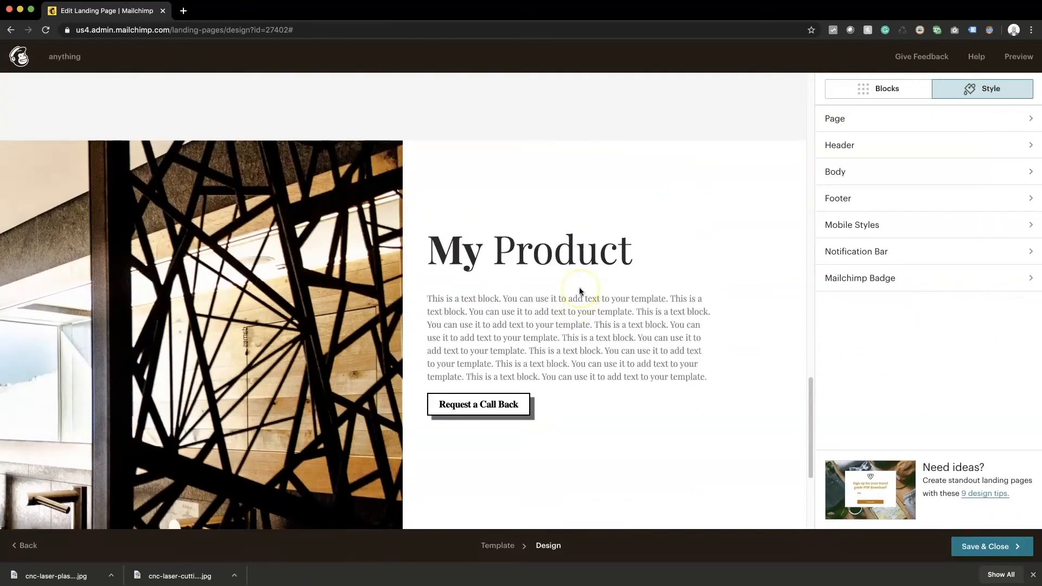
scroll(580, 289, down, 3)
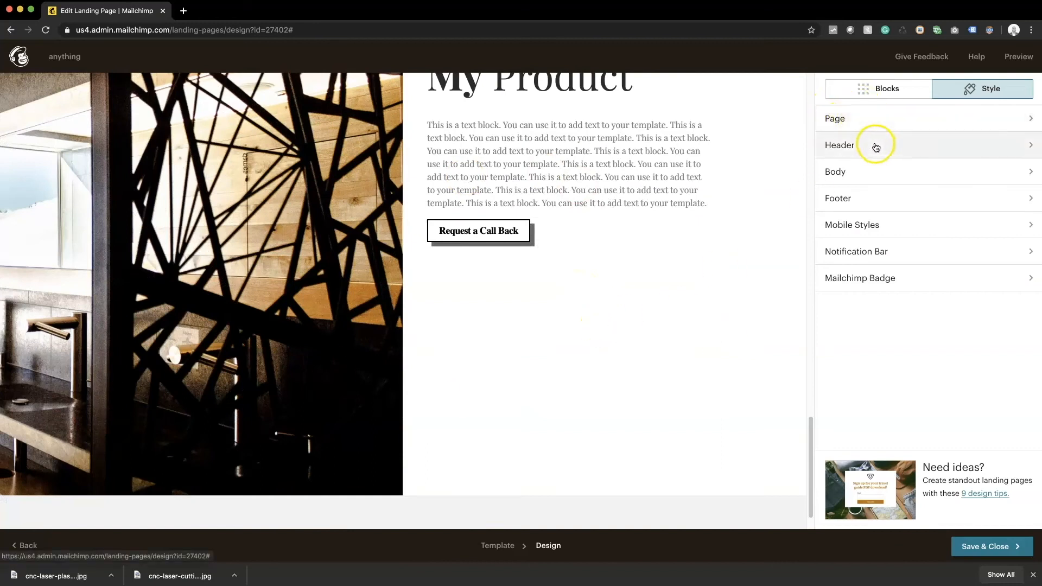
Step: Place a divider below the button, remove its top border, and set padding top 100, bottom 0
click(874, 92)
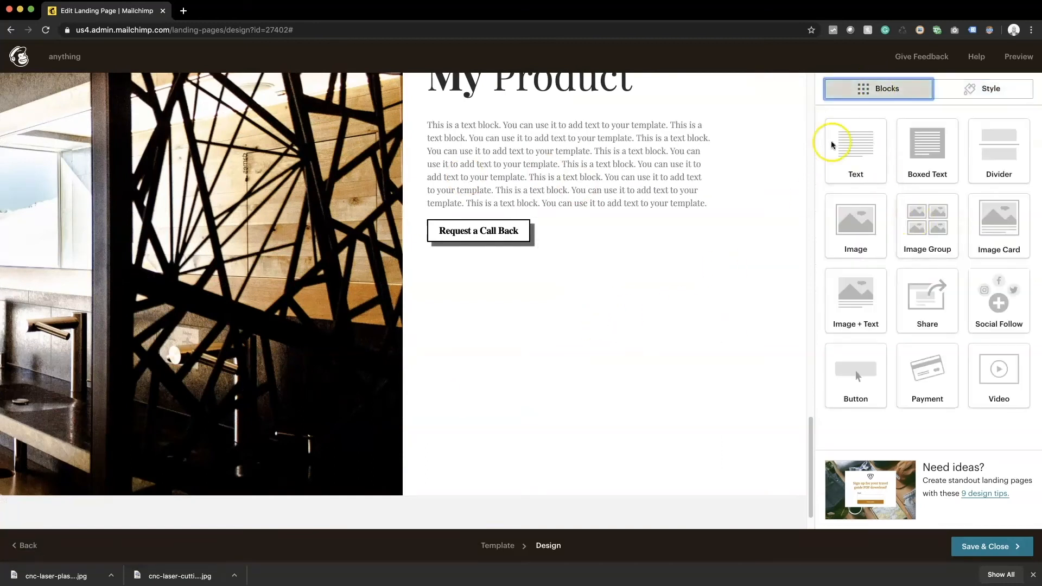
drag(971, 162, 494, 255)
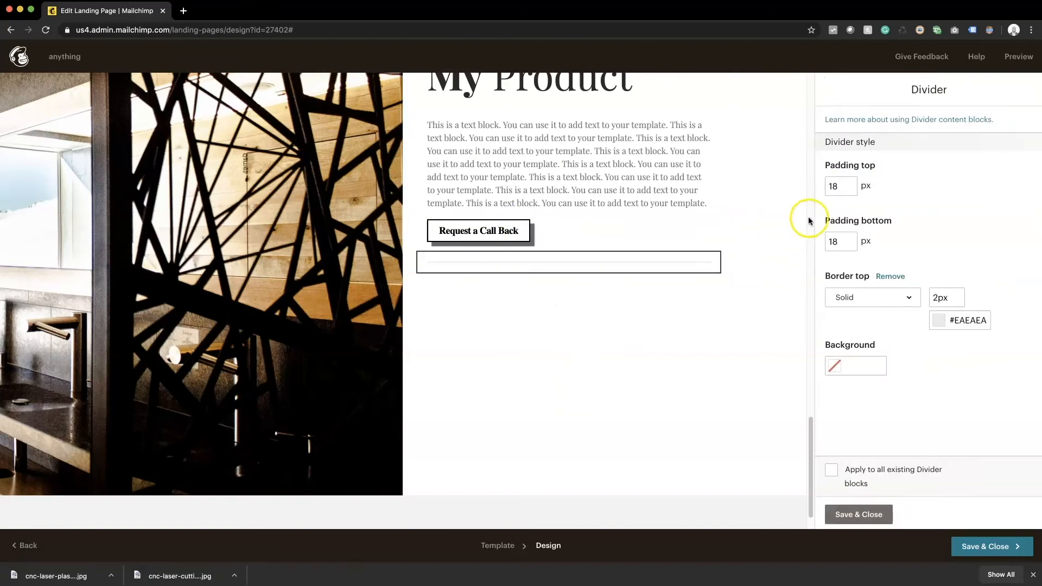
click(892, 277)
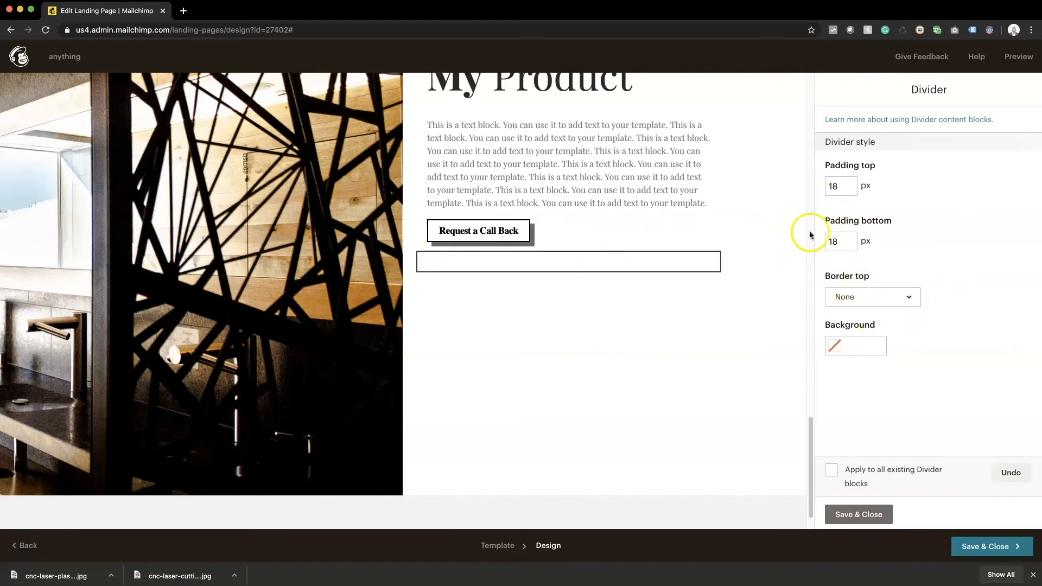
click(841, 189)
click(838, 243)
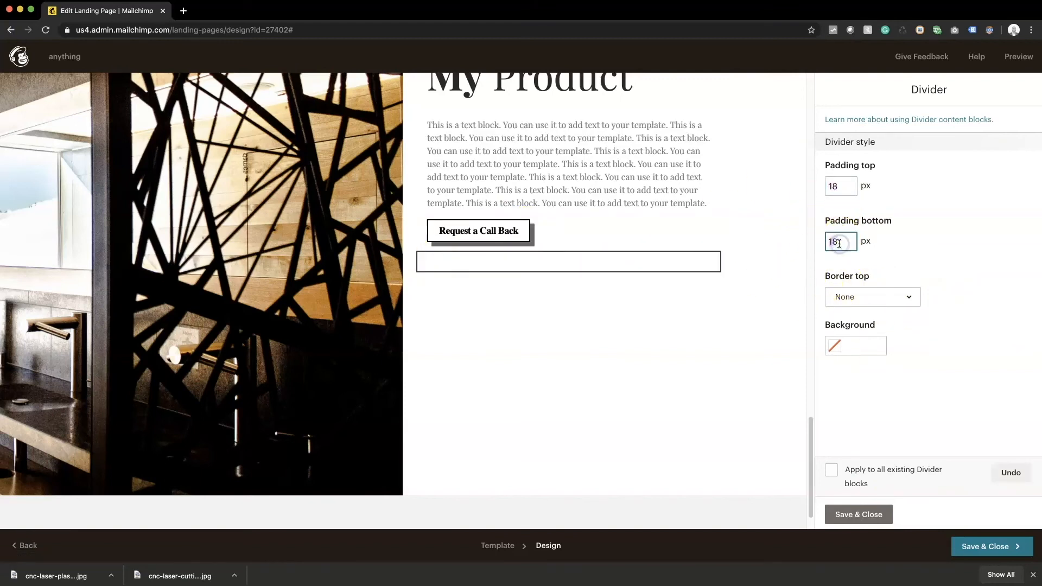
text(0)
click(838, 187)
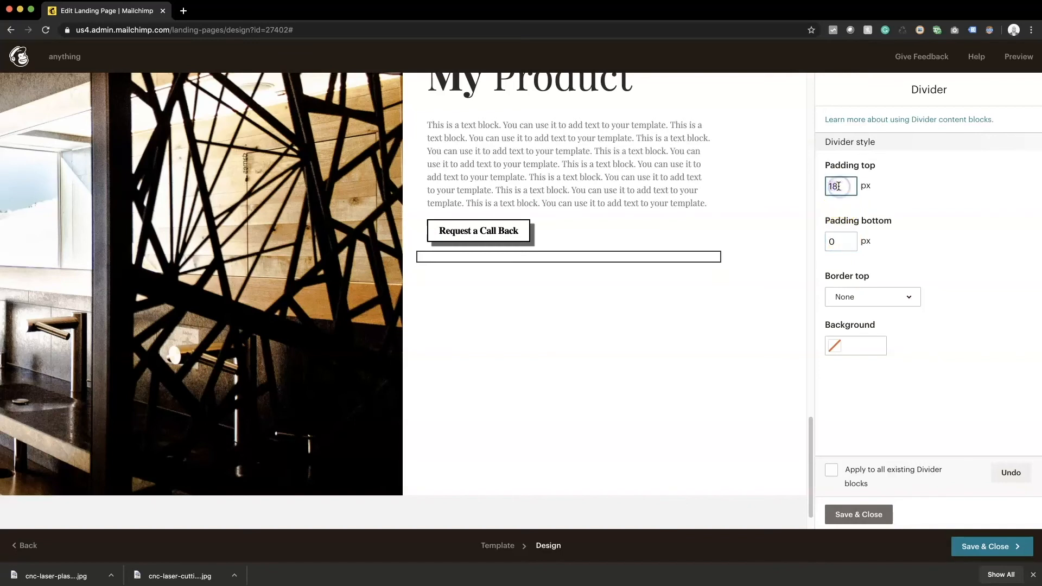
text(100)
key(Tab)
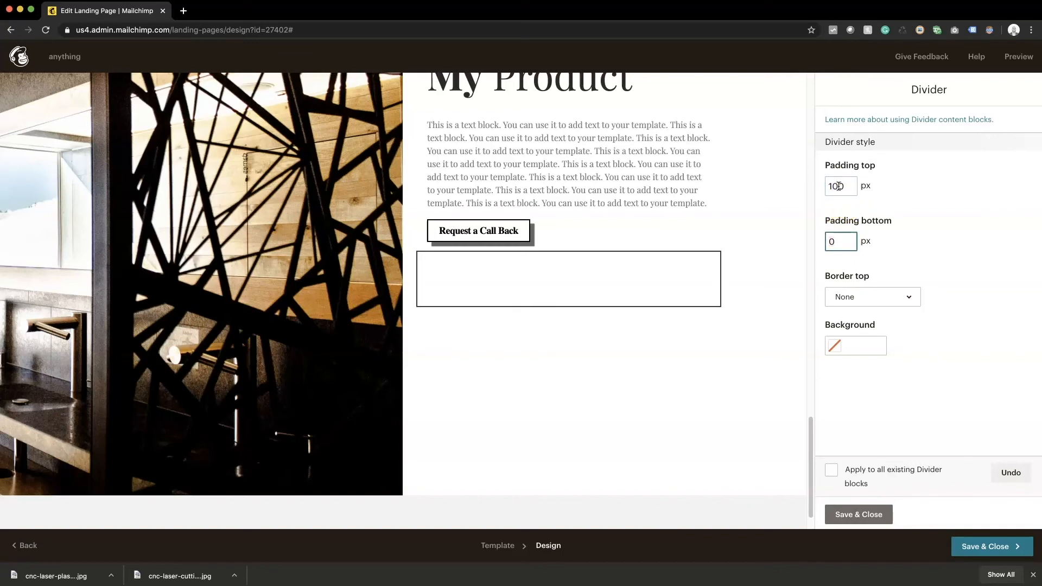
click(859, 514)
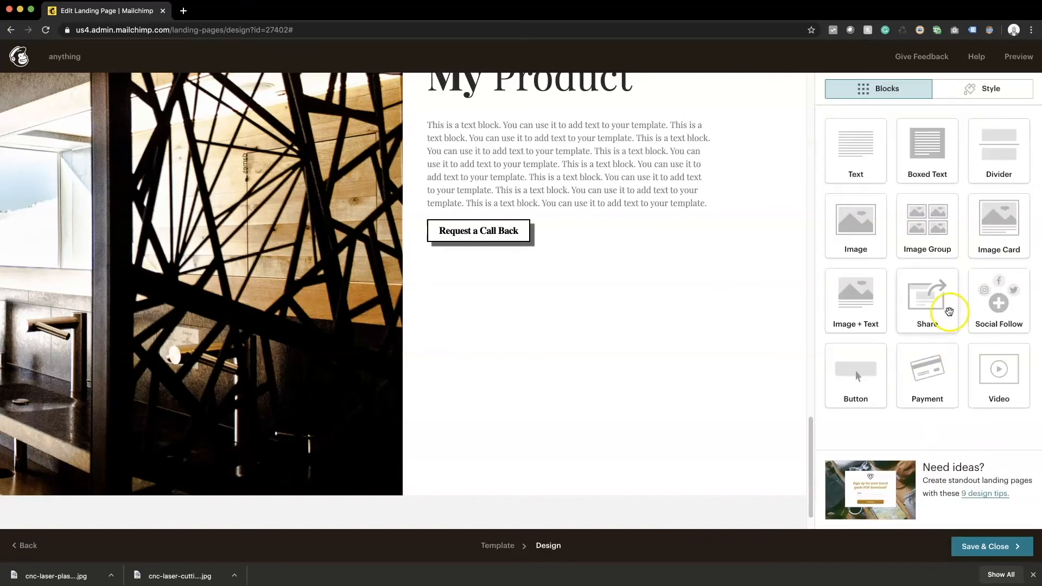
Step: Add a text block below the spacer and replace its placeholder with a bold 'Company Name' line
drag(844, 140, 498, 316)
triple_click(908, 203)
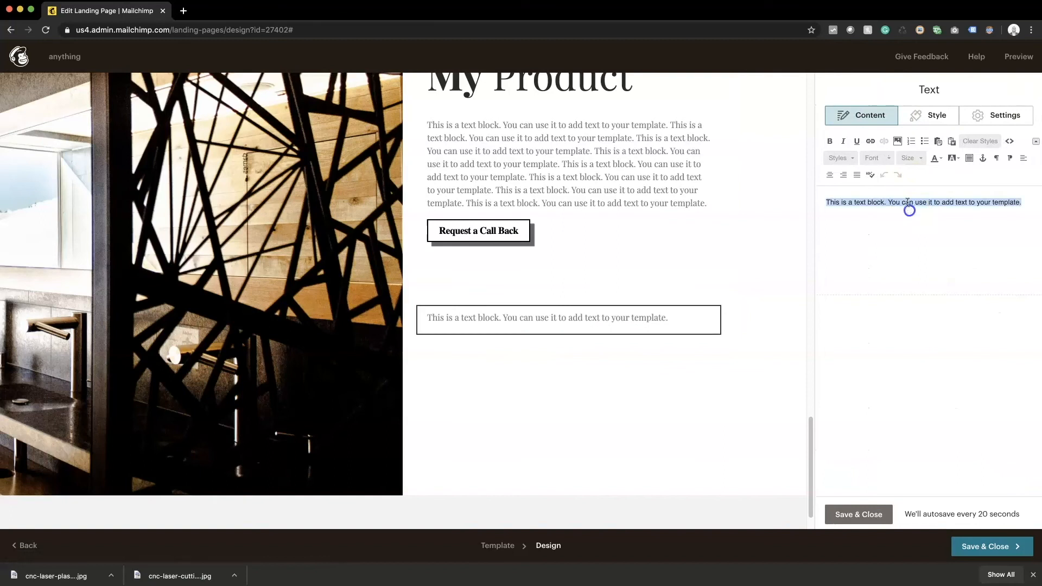
click(907, 202)
triple_click(907, 202)
text(Company Name)
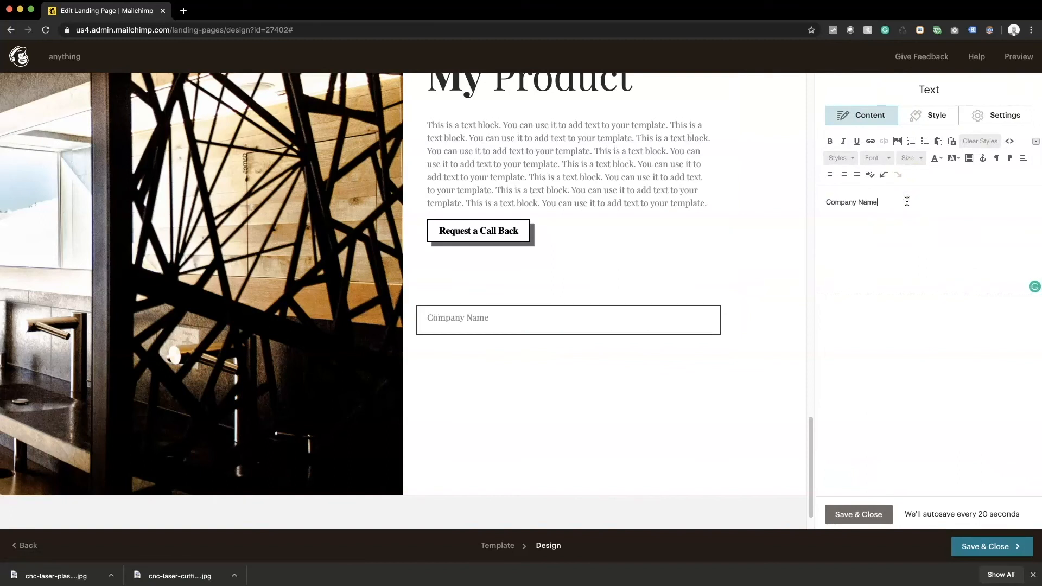
key(super+z)
key(super+shift+z)
Step: Add placeholder street address and city/ZIP lines under Company Name, then save the block
click(907, 201)
key(Return)
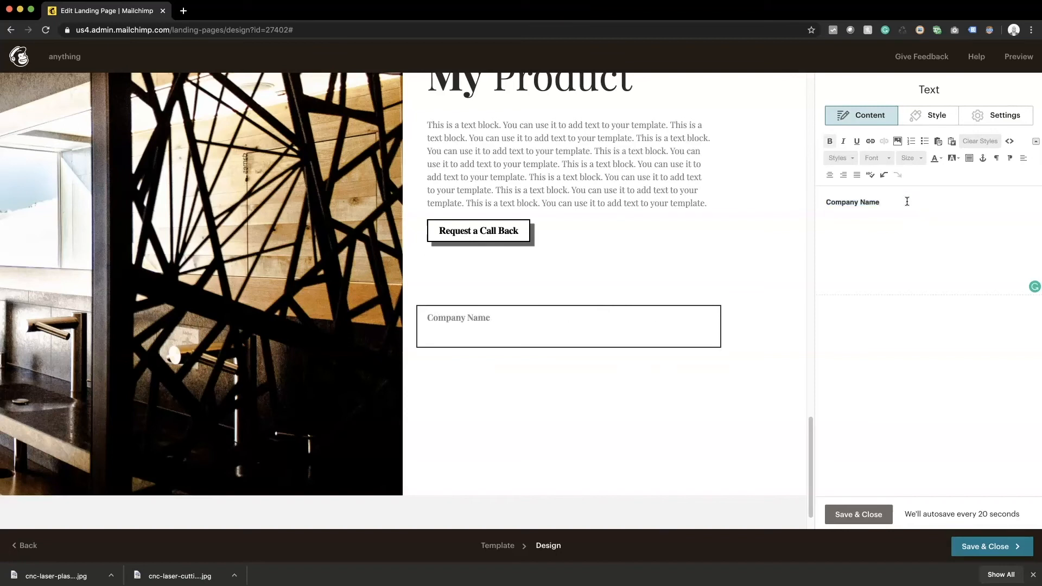
text(123 Any St.)
key(Return)
text(Anywhere, USA 1)
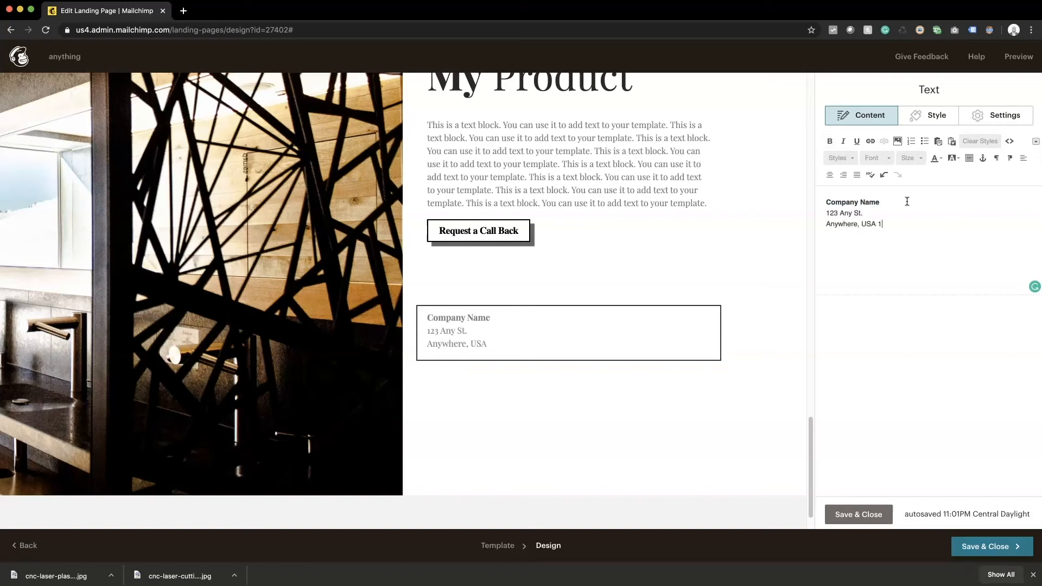
text(3245)
key(Return)
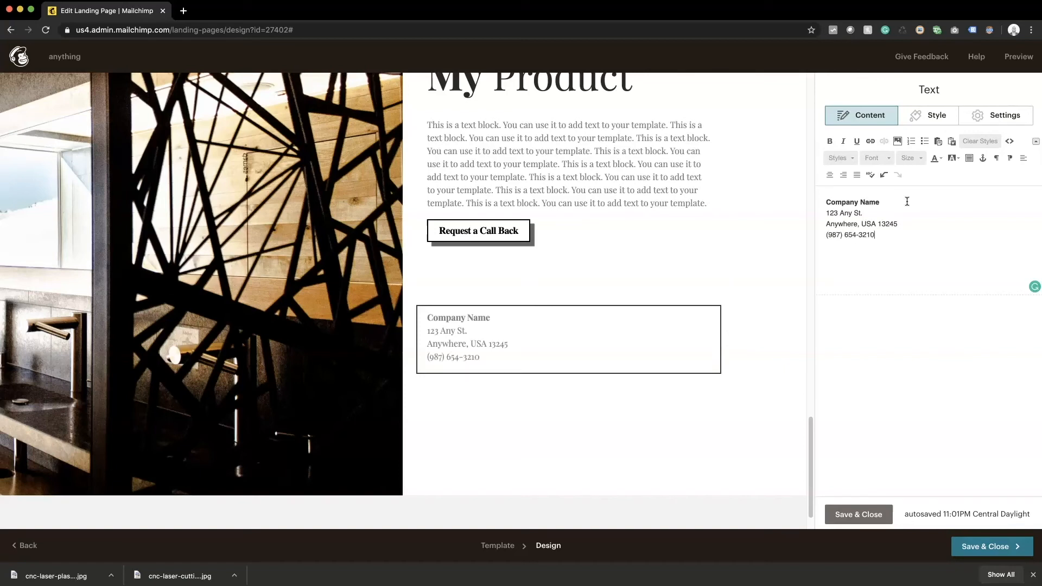
click(857, 514)
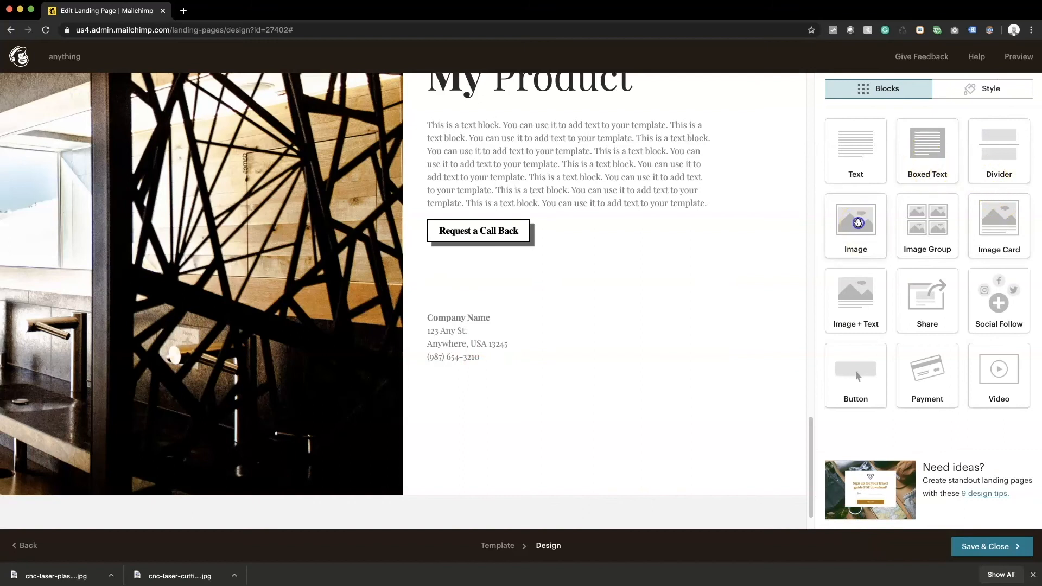
Step: Insert the tuts-logo.02.png logo in an image block above the address, shrunk to about 25%
drag(857, 222, 467, 318)
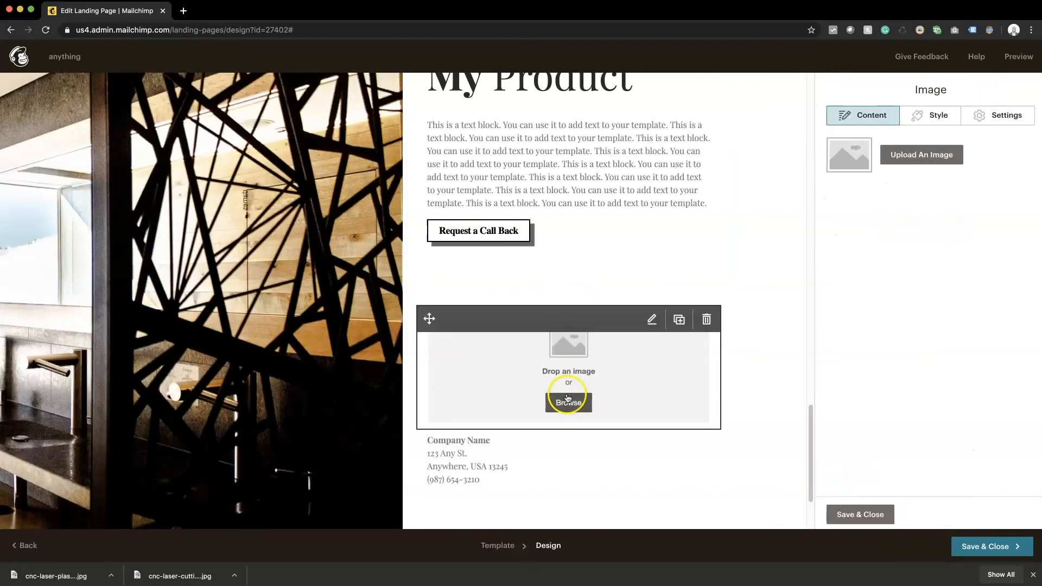
click(947, 161)
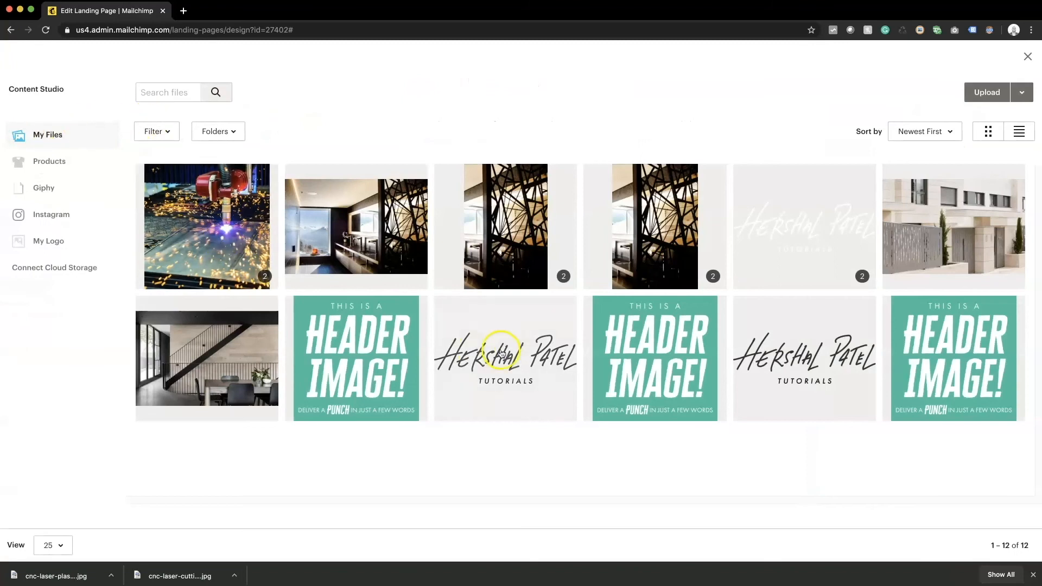
click(502, 353)
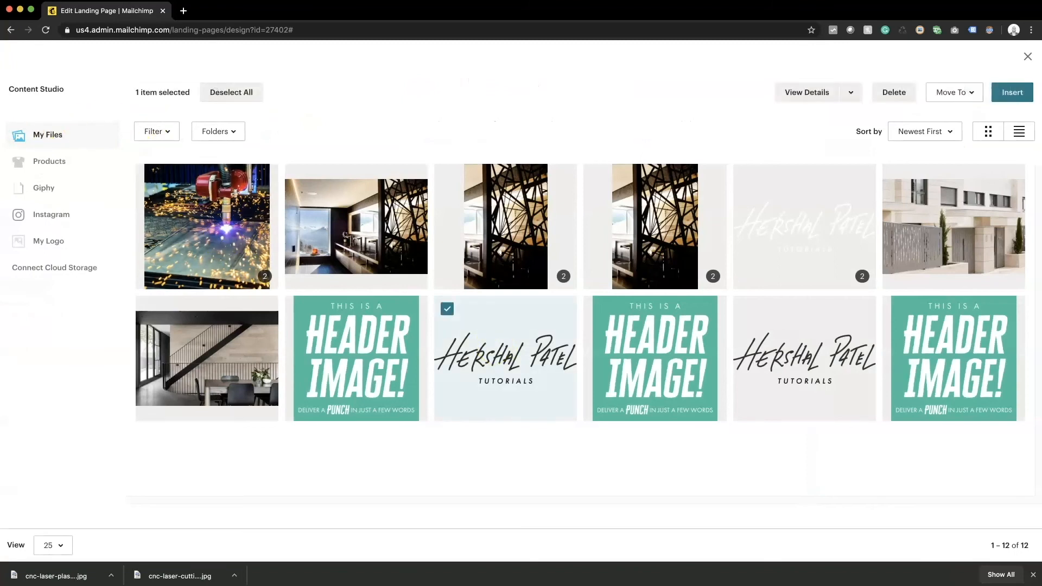
click(1012, 92)
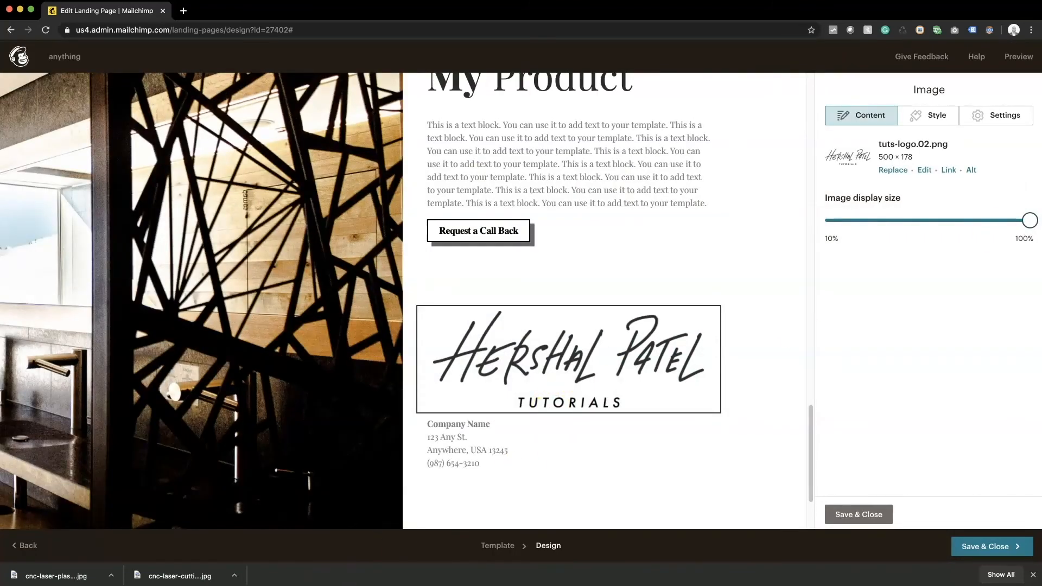
drag(1029, 219, 875, 231)
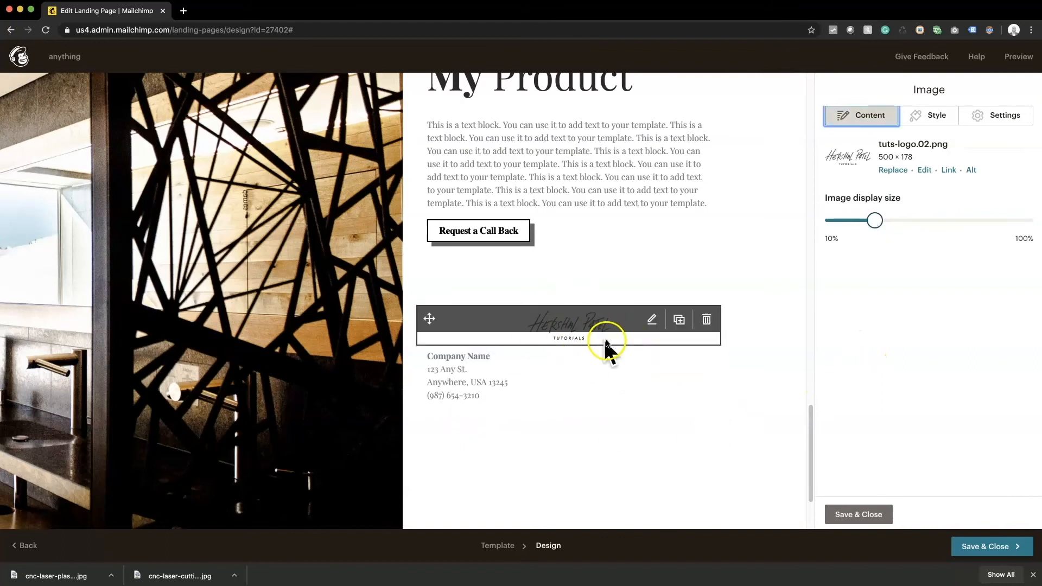
Step: Left-align the footer logo and enable its 50% retina constraint, then save
click(996, 113)
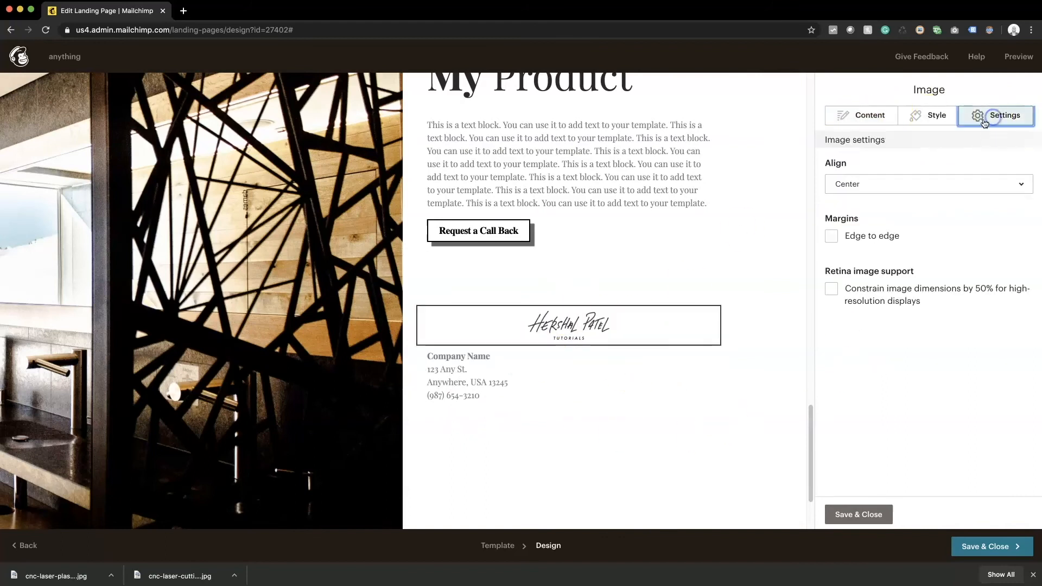
click(883, 194)
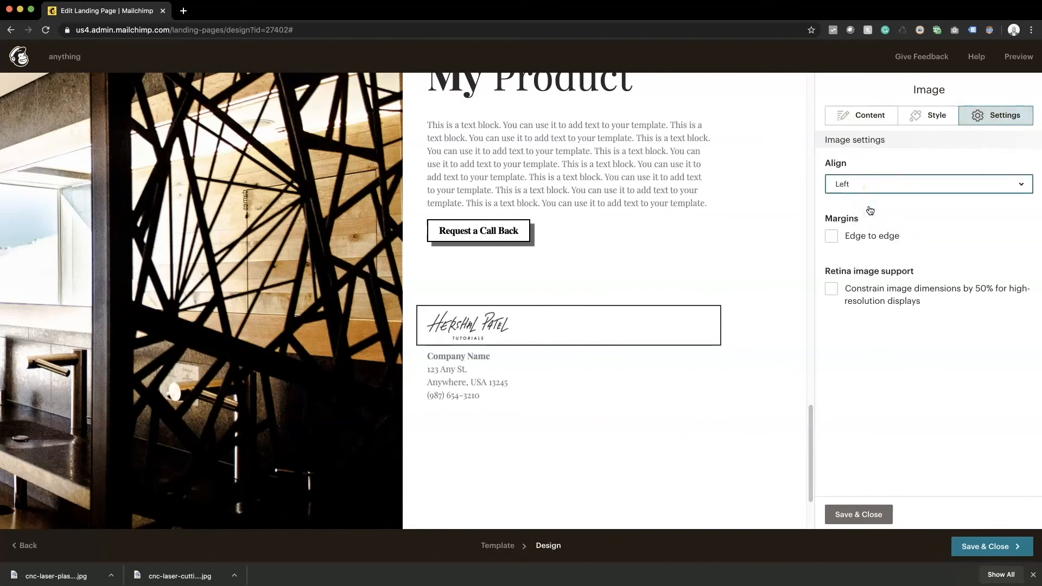
click(831, 289)
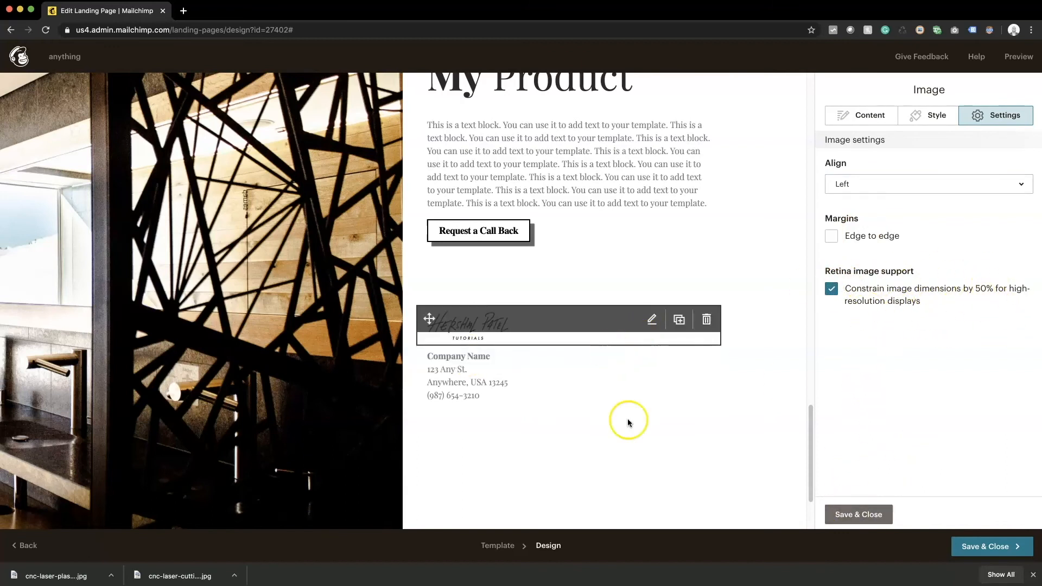
click(862, 515)
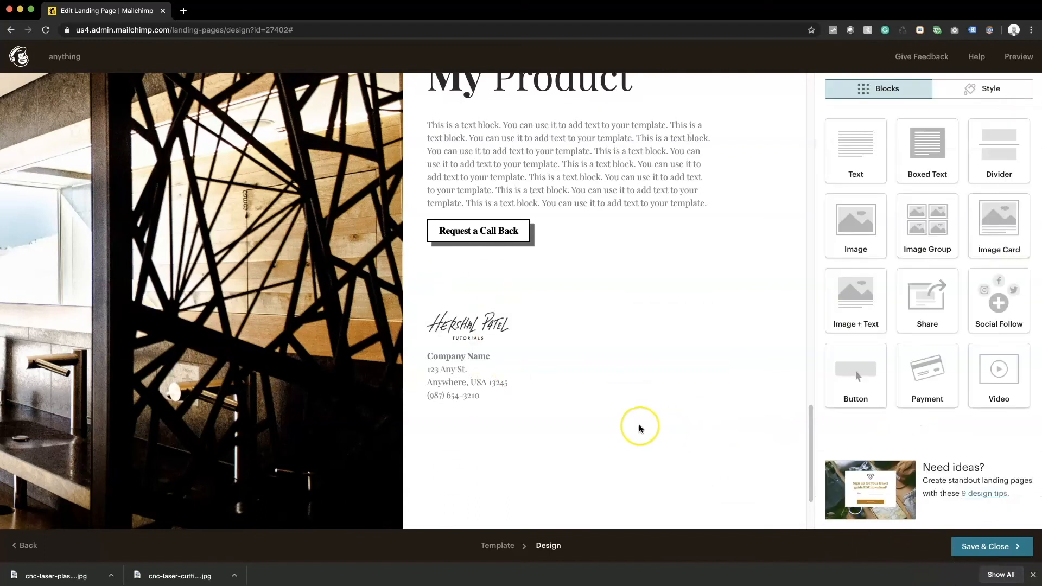
Step: Enable the 50% retina constraint on the header logo above My Product and save it
scroll(641, 428, up, 15)
scroll(639, 429, up, 5)
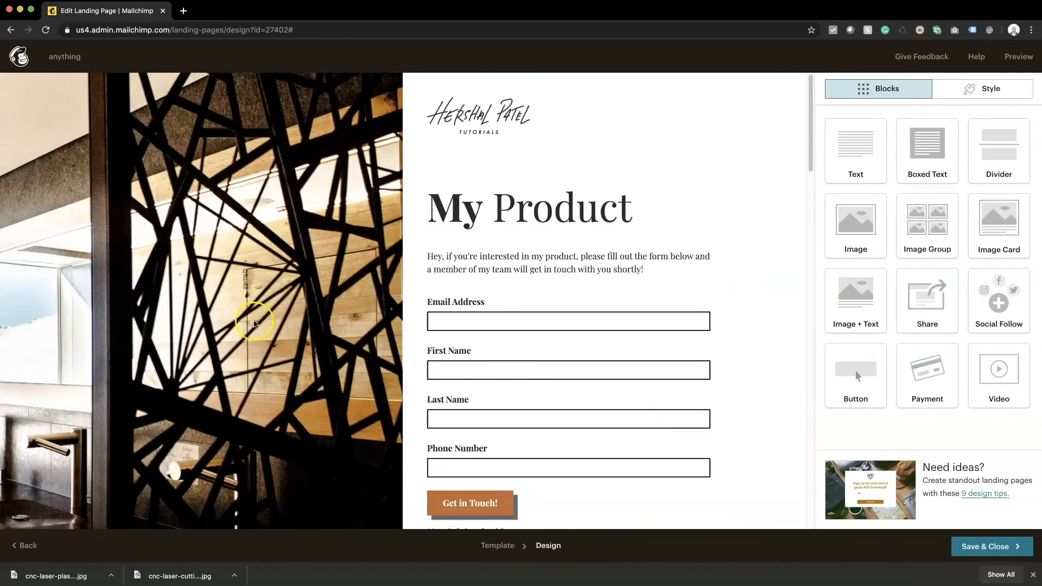
click(476, 107)
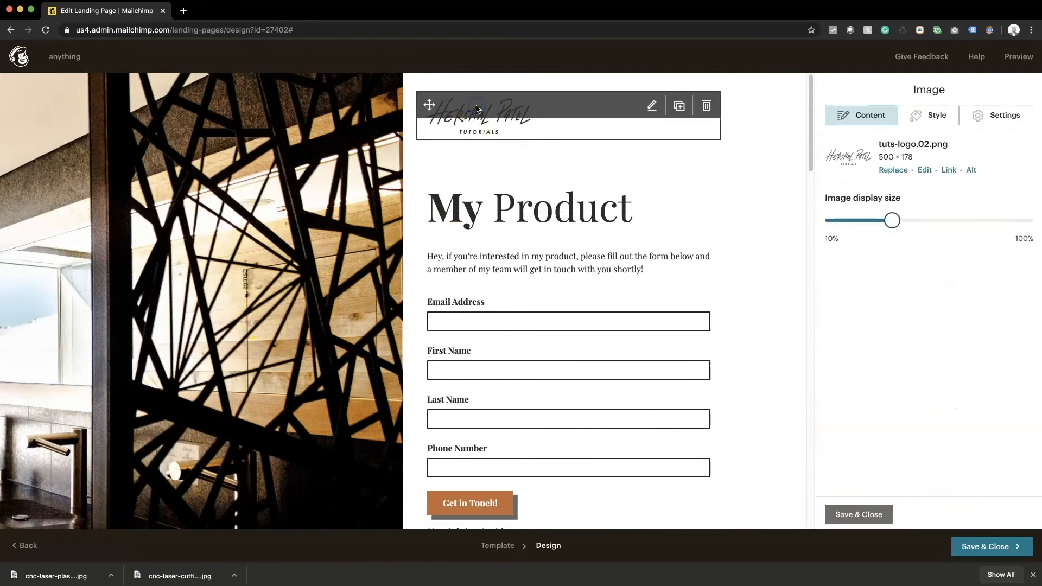
click(998, 116)
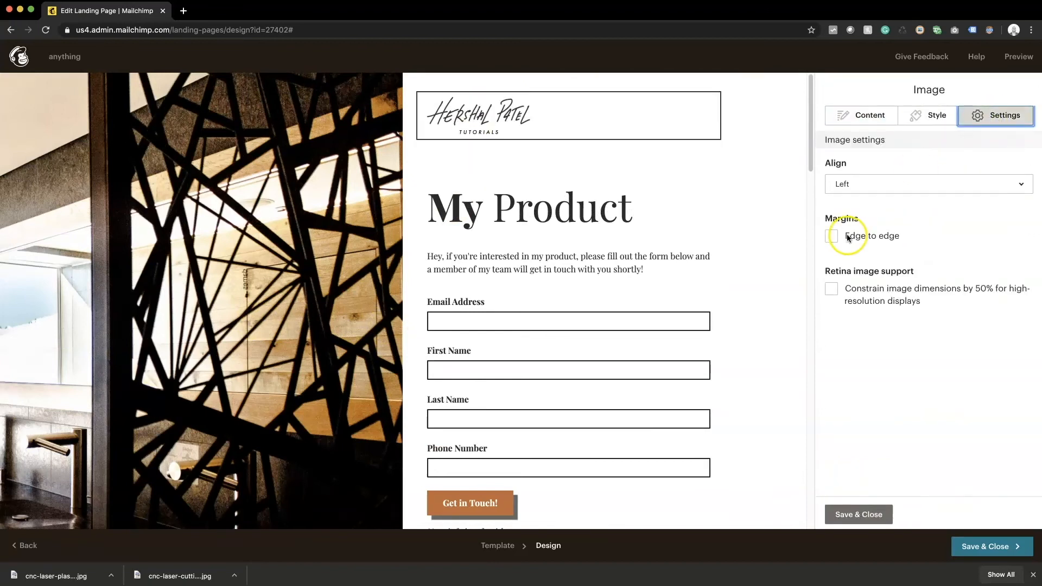
click(831, 290)
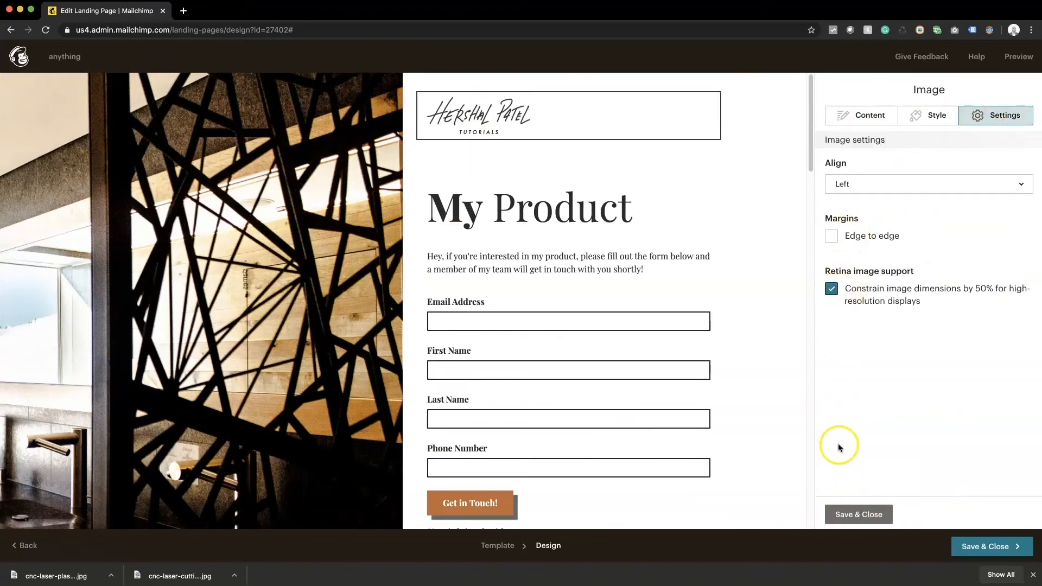
click(859, 514)
Step: Save the finished landing page design and exit the editor
scroll(679, 322, down, 15)
scroll(678, 440, down, 5)
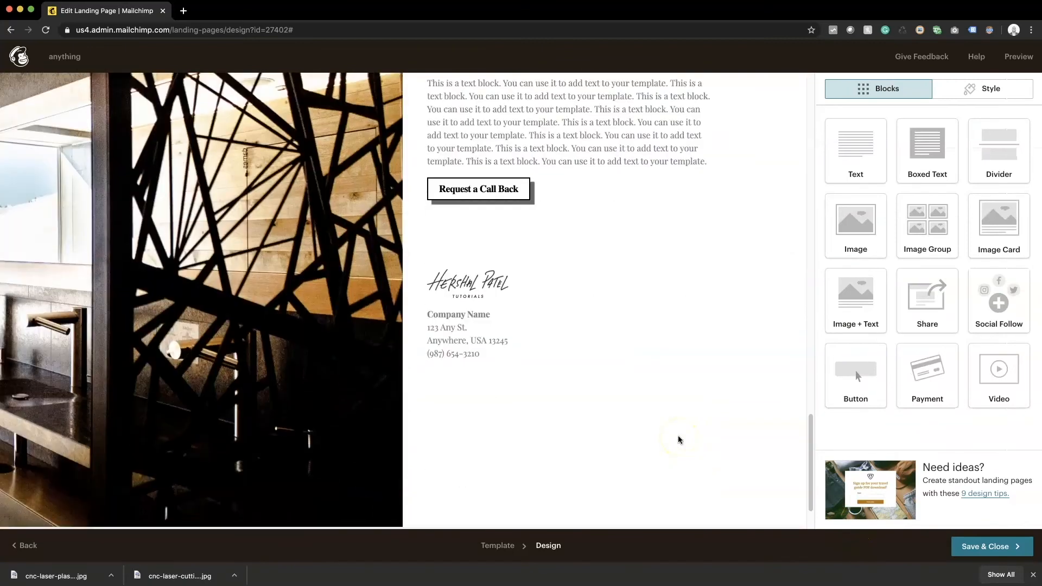
scroll(678, 440, up, 15)
scroll(678, 439, up, 5)
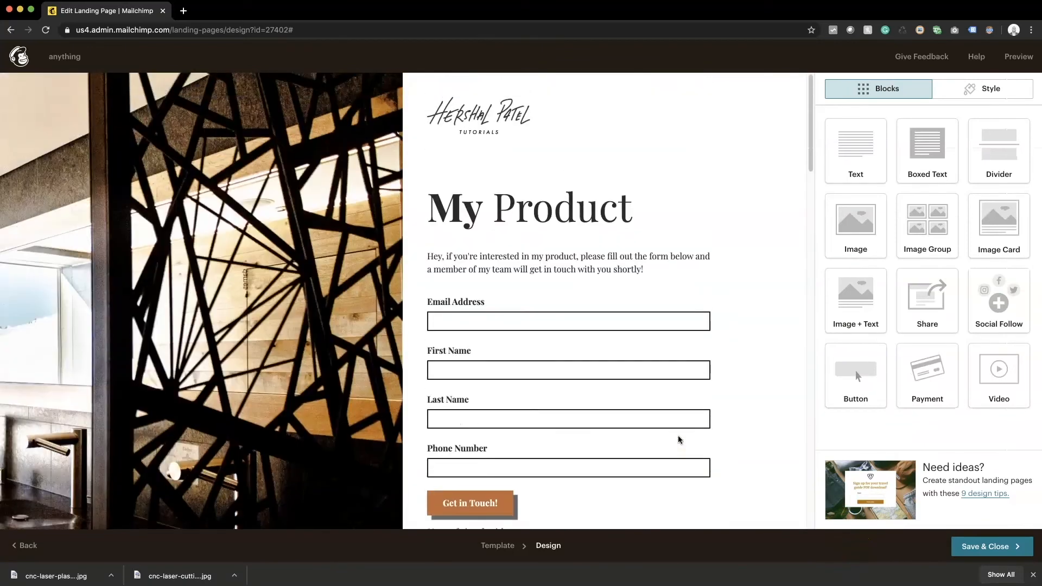
click(970, 545)
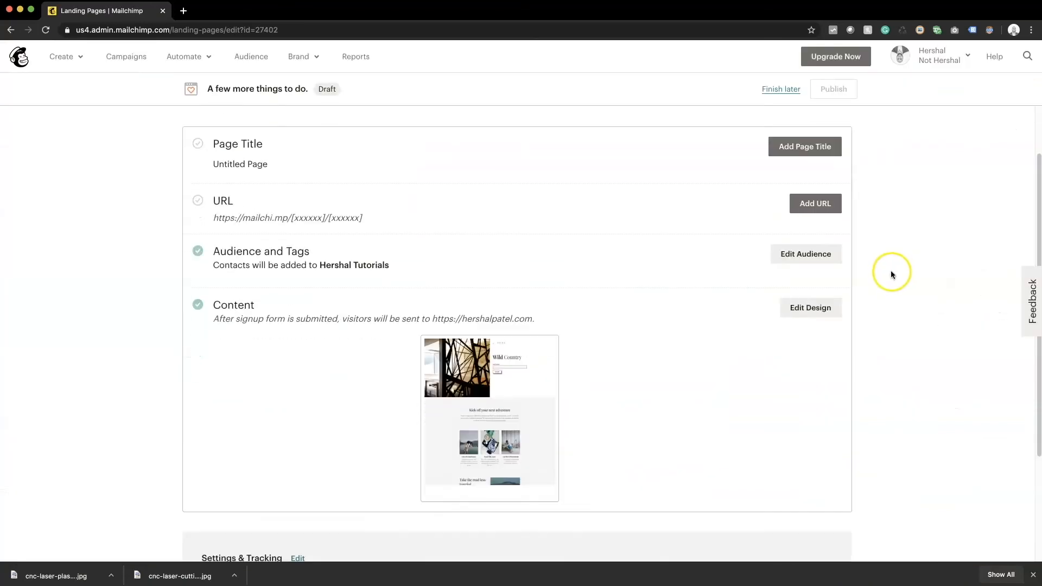
scroll(890, 271, down, 3)
Step: Preview the landing page and move through the empty form fields to trigger required-field warnings
click(466, 223)
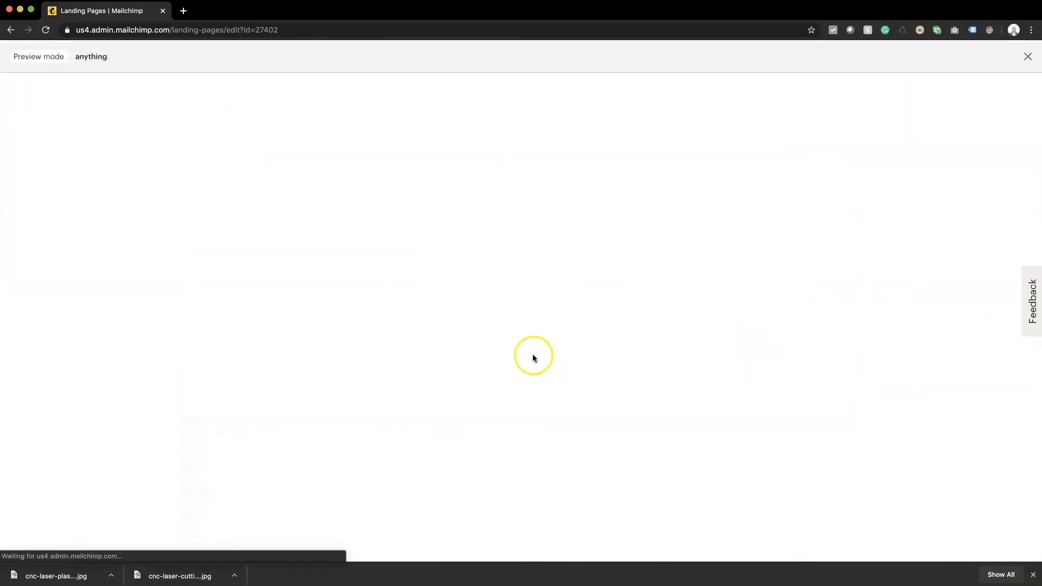
click(656, 404)
scroll(929, 378, down, 1)
scroll(686, 225, down, 4)
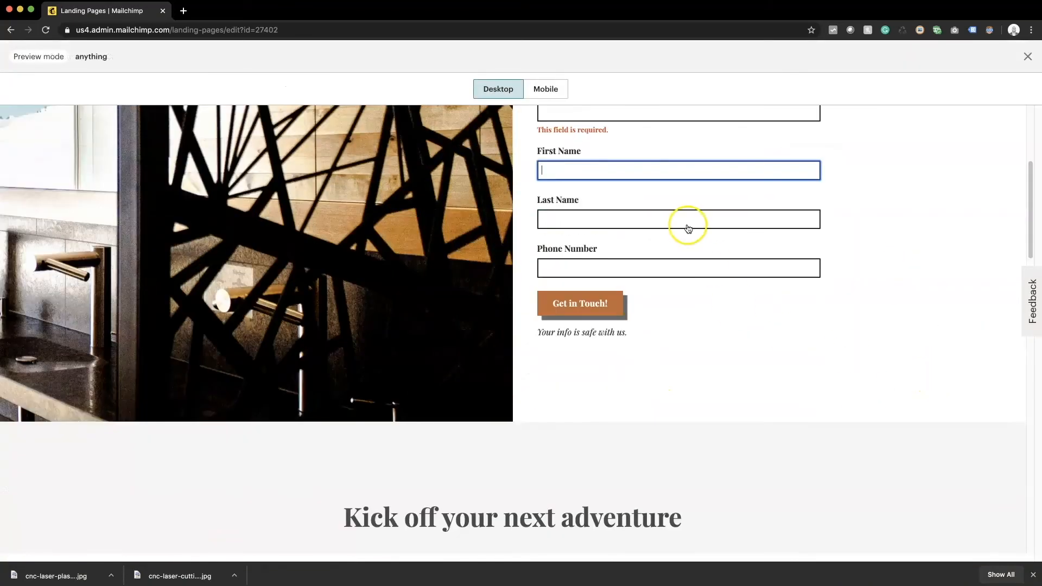
scroll(598, 302, up, 3)
click(641, 402)
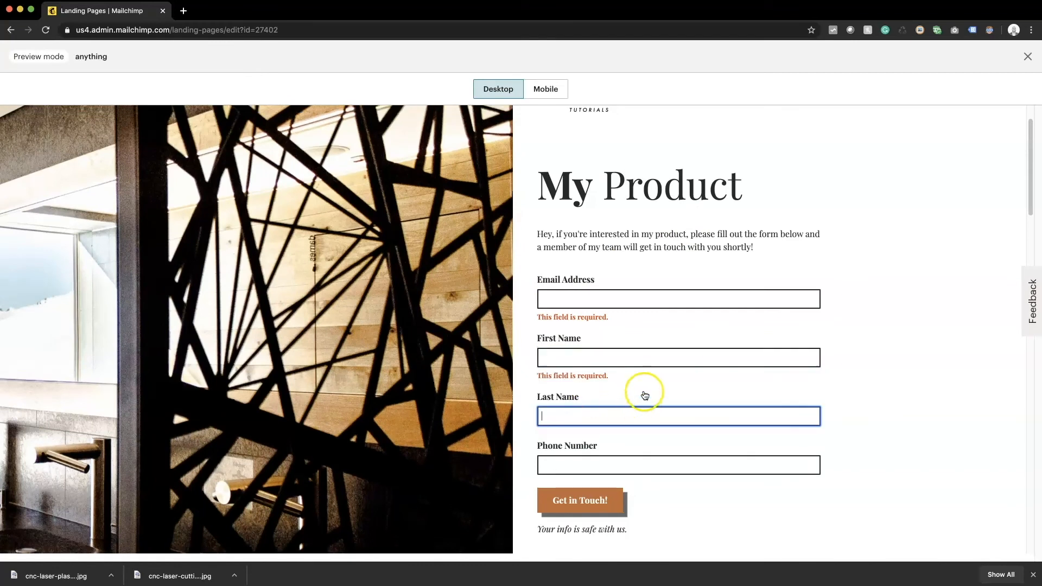
click(595, 464)
click(608, 411)
click(610, 464)
click(609, 414)
click(607, 319)
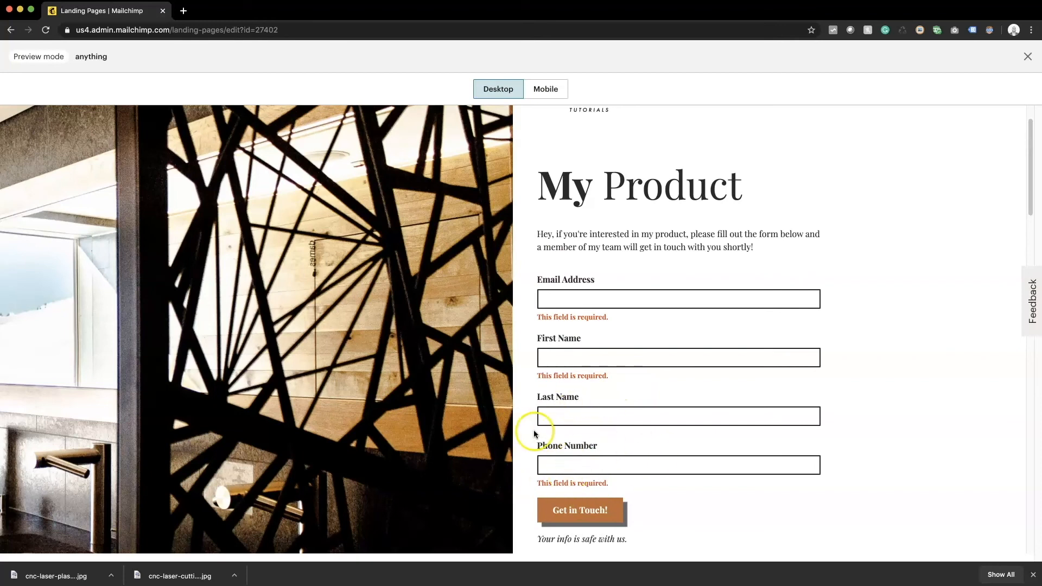
Step: Check that the Request a Call Back button jumps to the form
scroll(676, 409, down, 4)
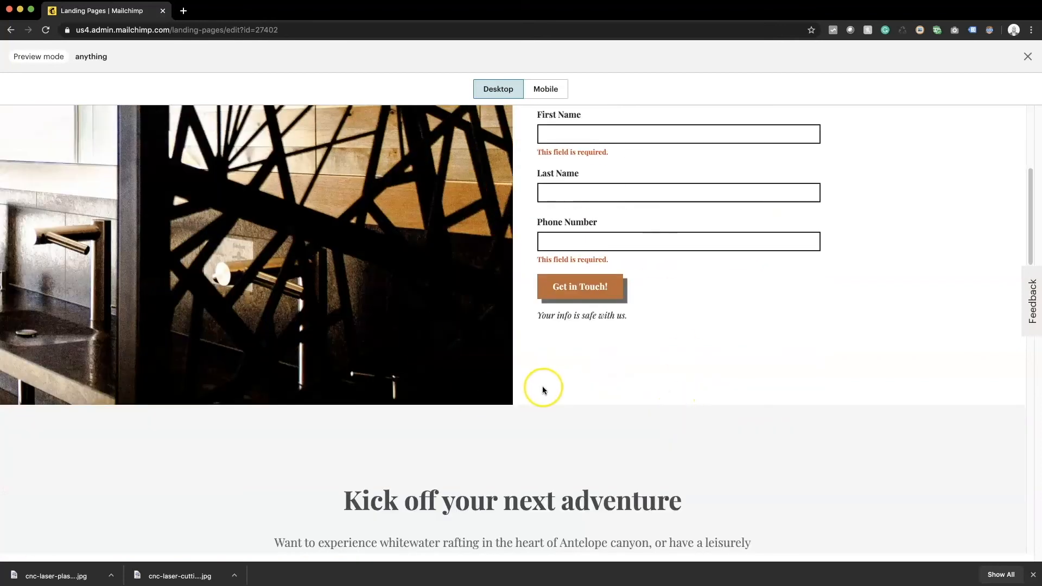
scroll(542, 385, down, 5)
scroll(542, 386, down, 10)
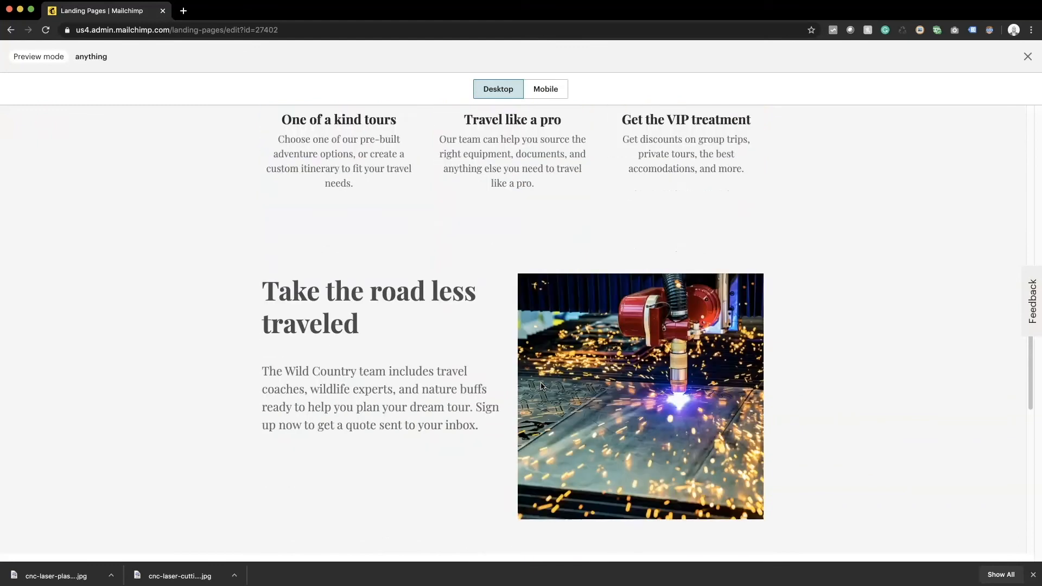
scroll(542, 386, up, 4)
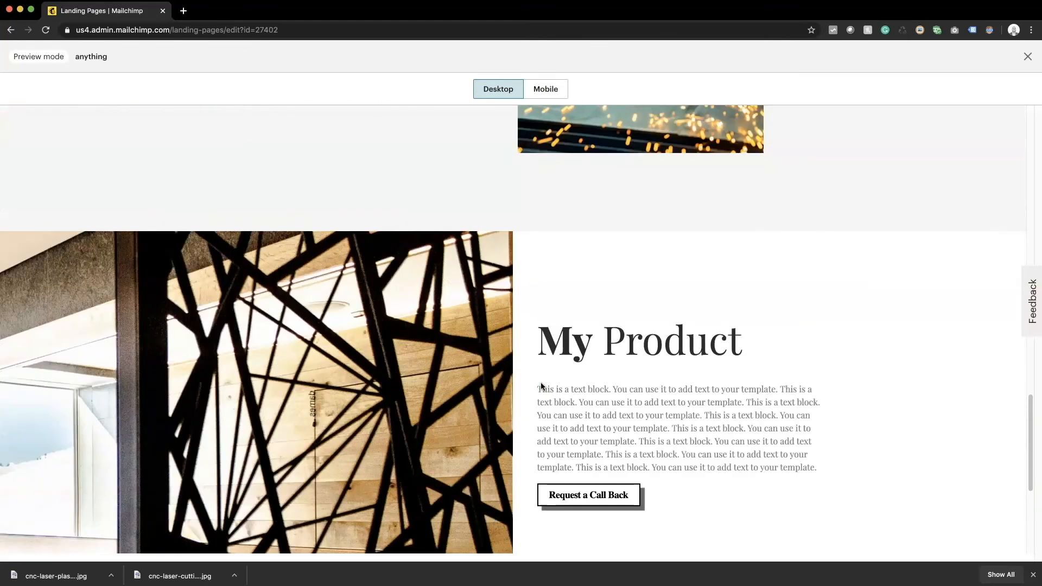
scroll(603, 433, down, 2)
click(592, 382)
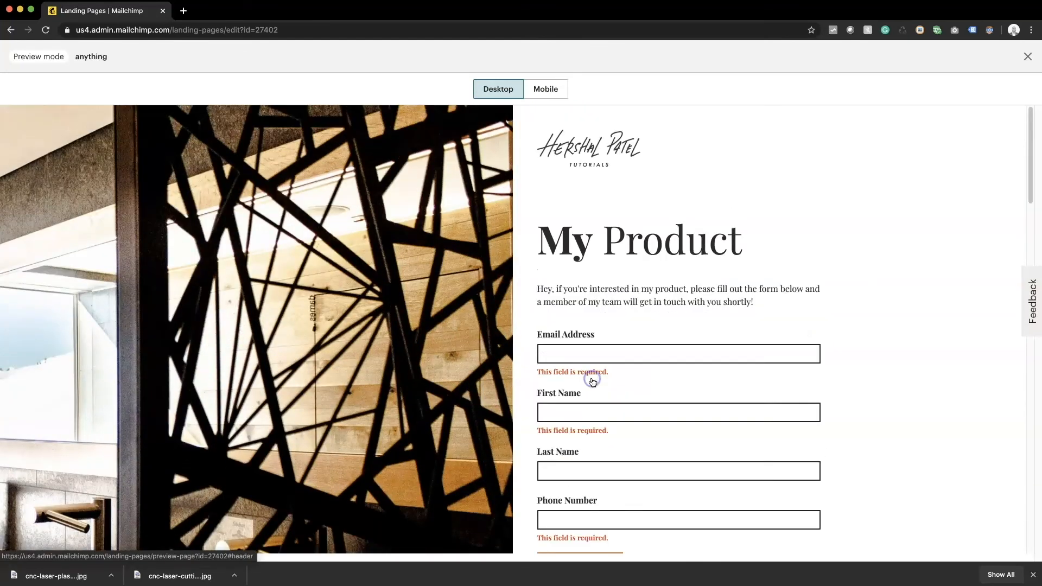
scroll(586, 384, down, 5)
scroll(585, 384, up, 5)
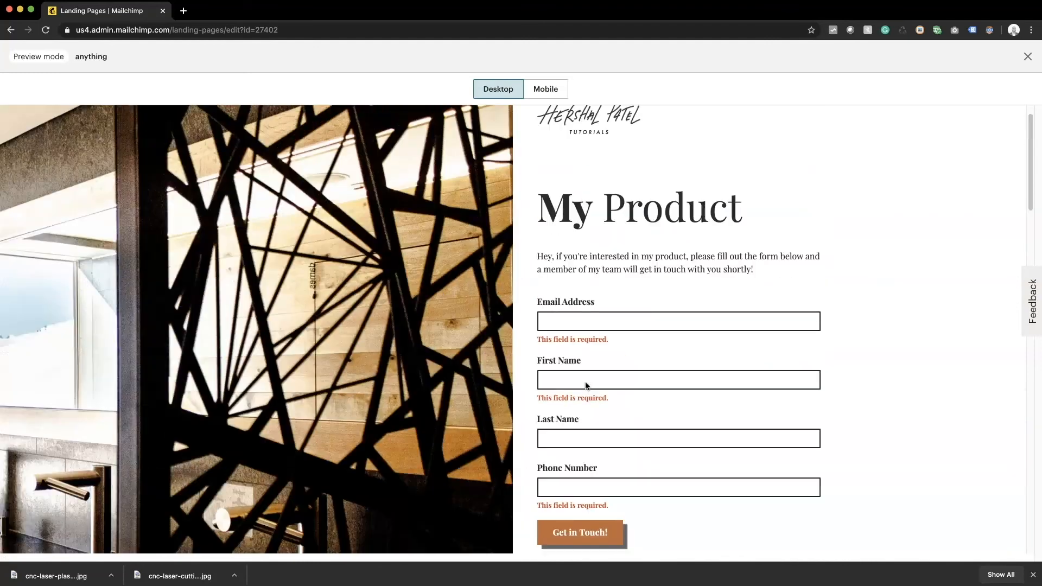
Step: Switch the preview to Mobile and scroll the phone frame through the logo, heading and sign-up form
click(550, 89)
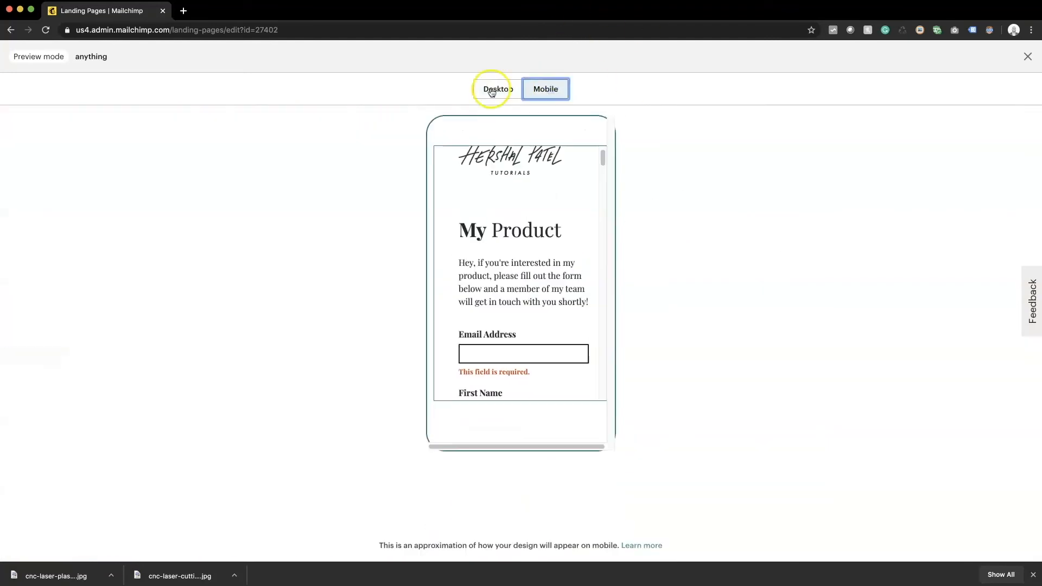
scroll(507, 226, up, 2)
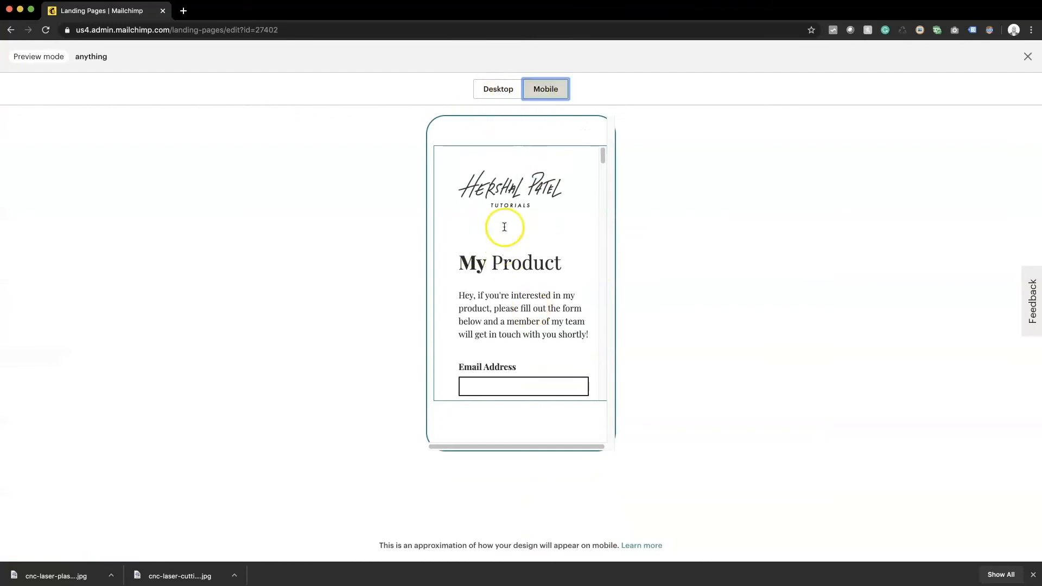
scroll(546, 287, down, 10)
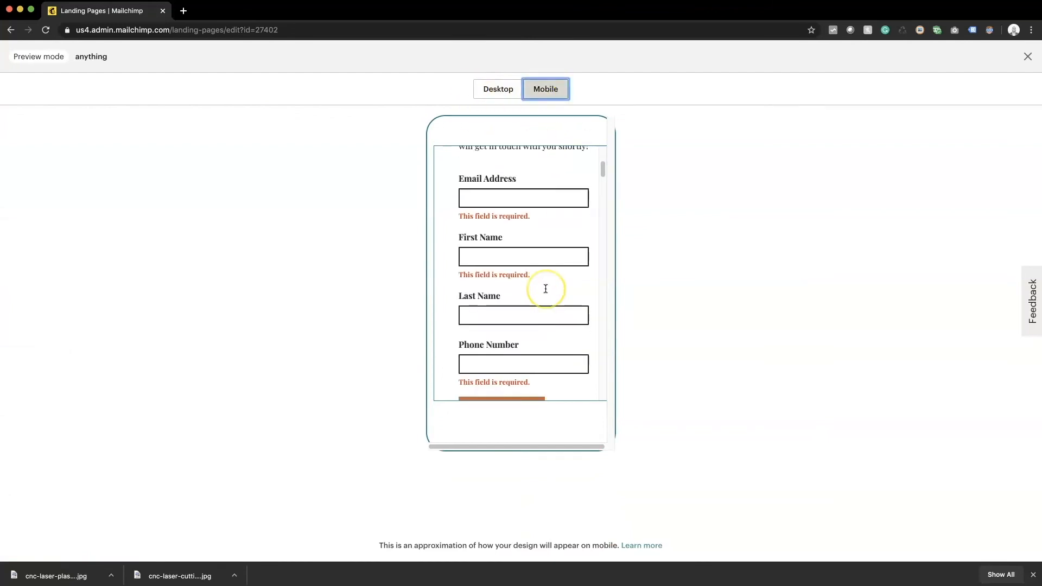
scroll(545, 288, down, 15)
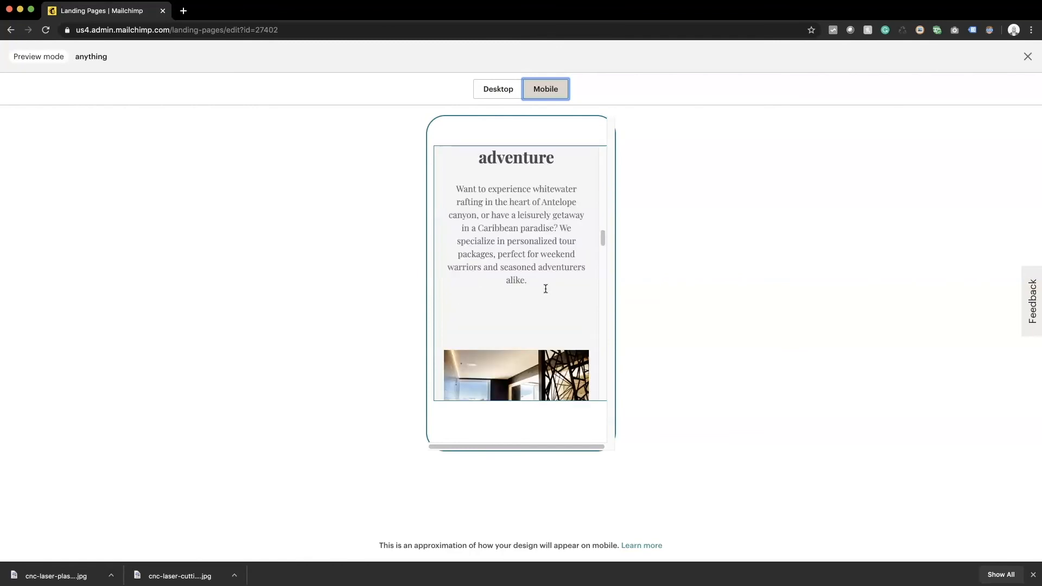
scroll(545, 288, down, 15)
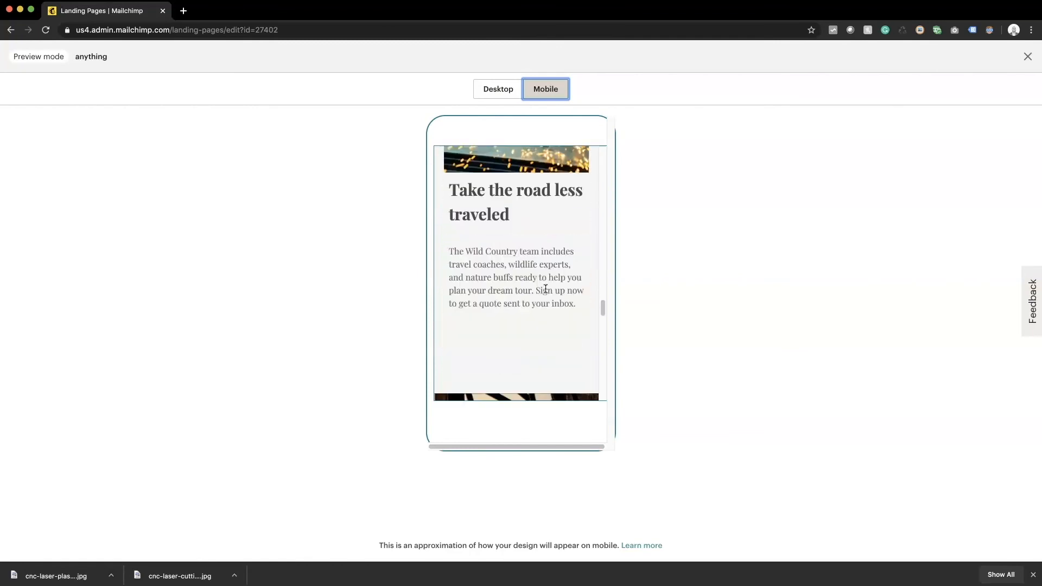
scroll(545, 288, down, 15)
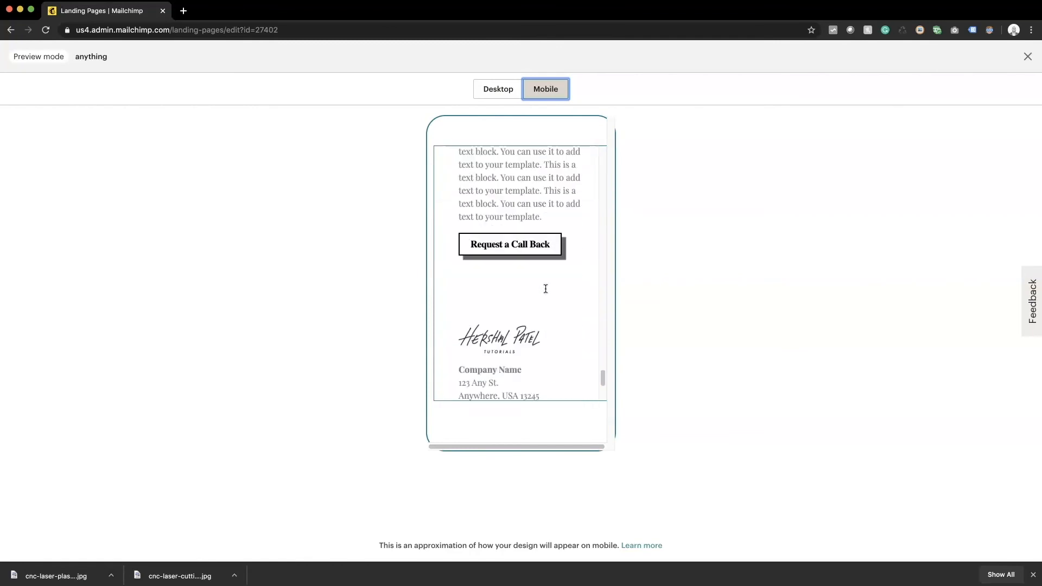
scroll(545, 288, up, 15)
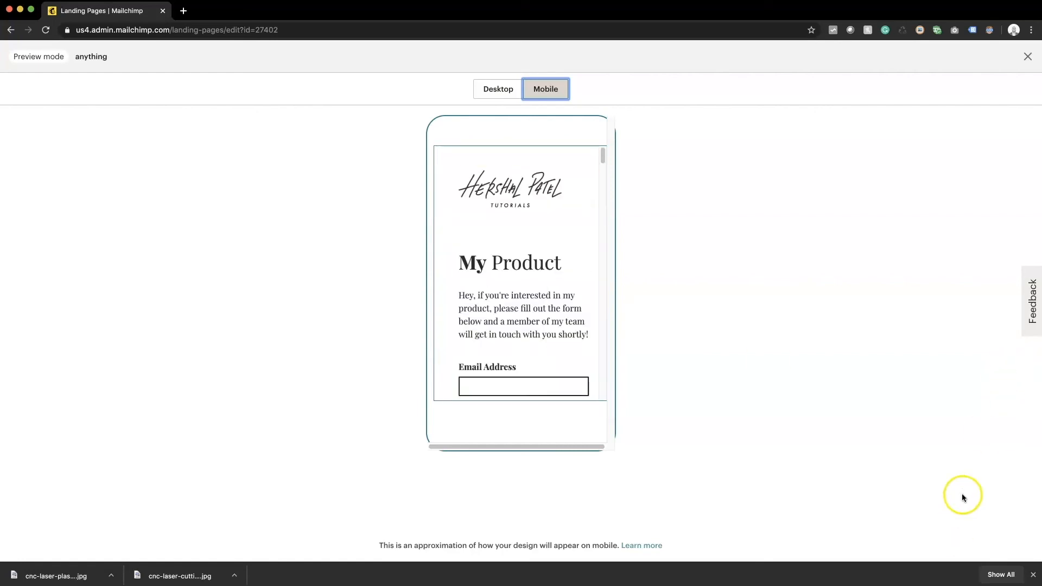
Step: Replace 'Untitled Page' with the page title 'My Product - Metal Fab Company' and save it
click(1026, 57)
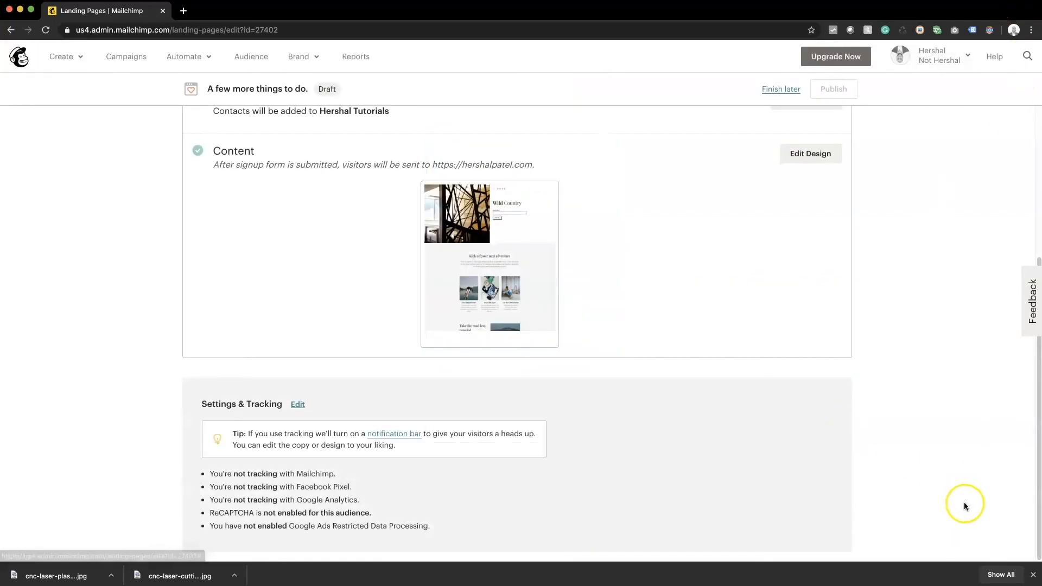
click(1033, 575)
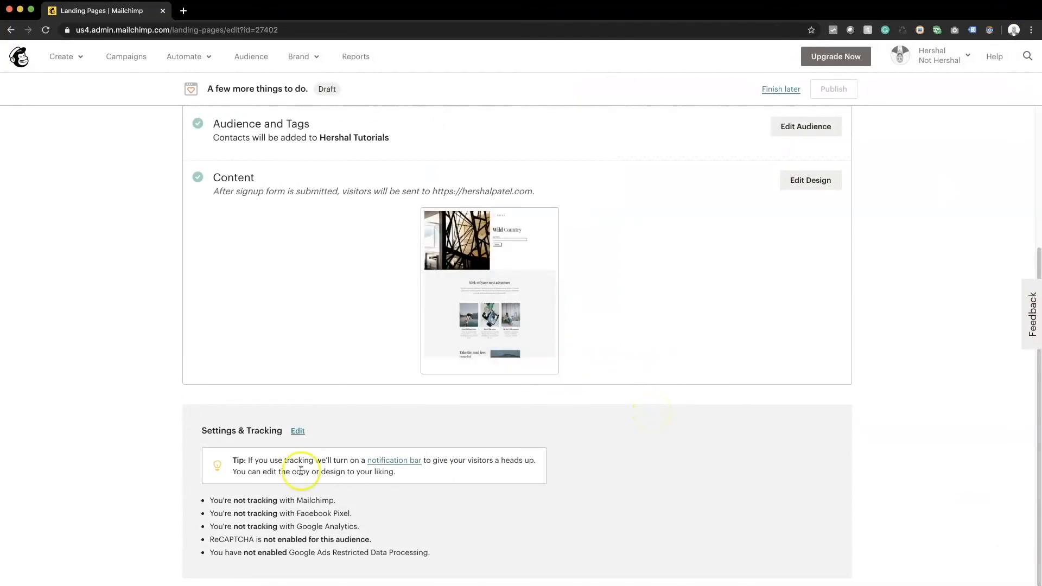
scroll(771, 238, up, 5)
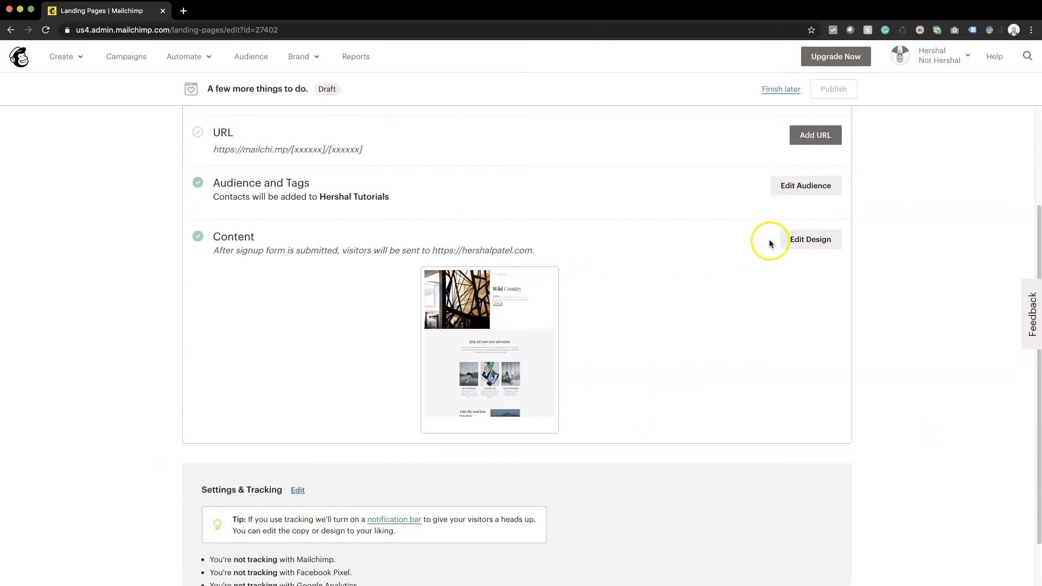
scroll(575, 312, up, 1)
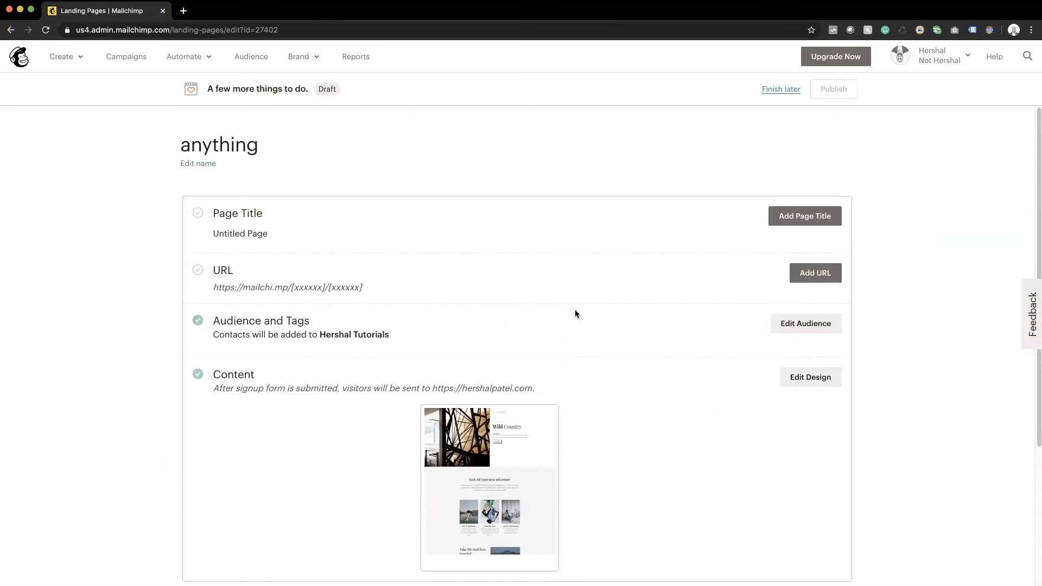
click(803, 215)
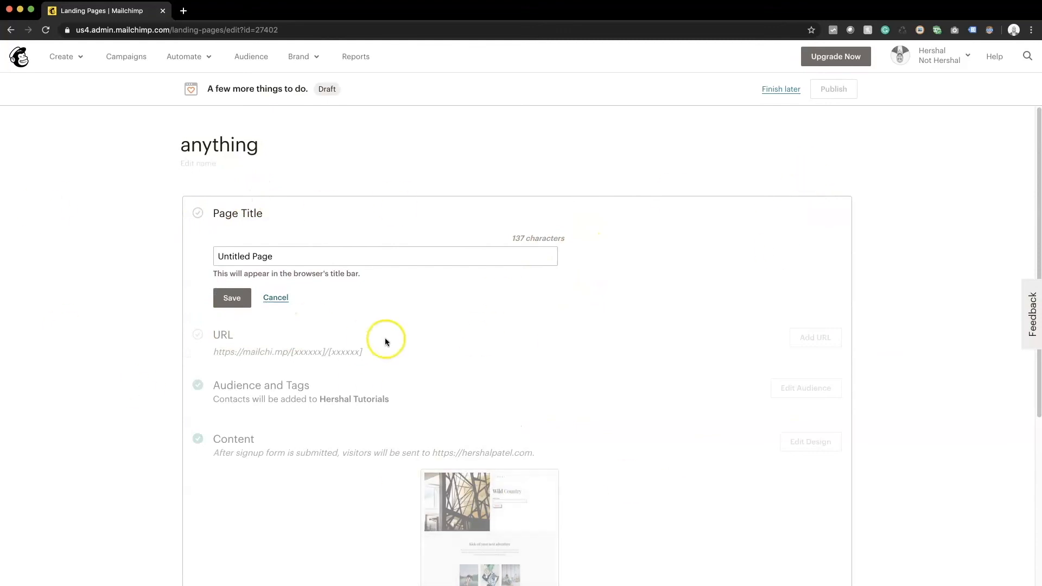
click(345, 253)
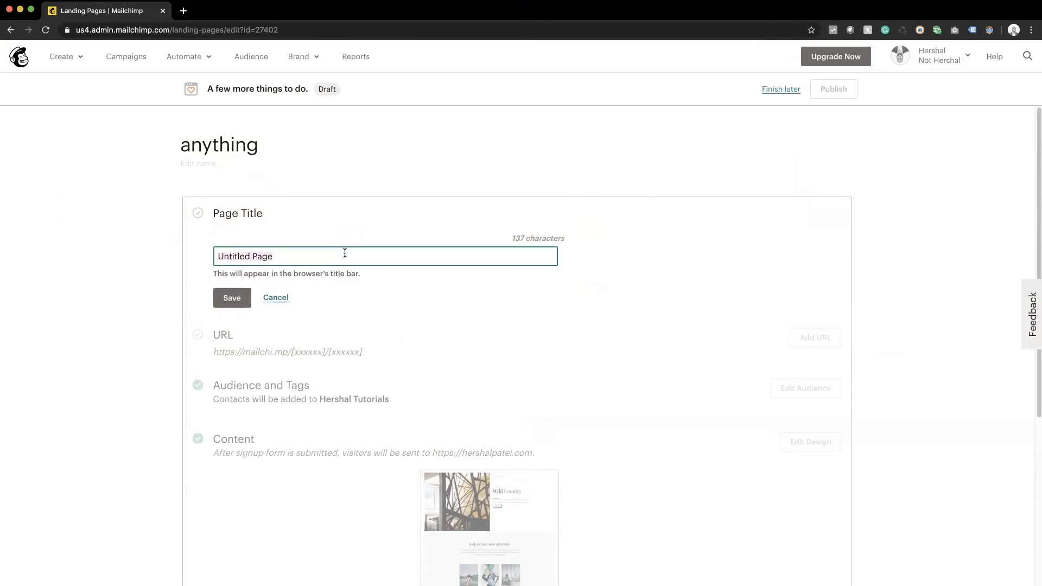
text(My)
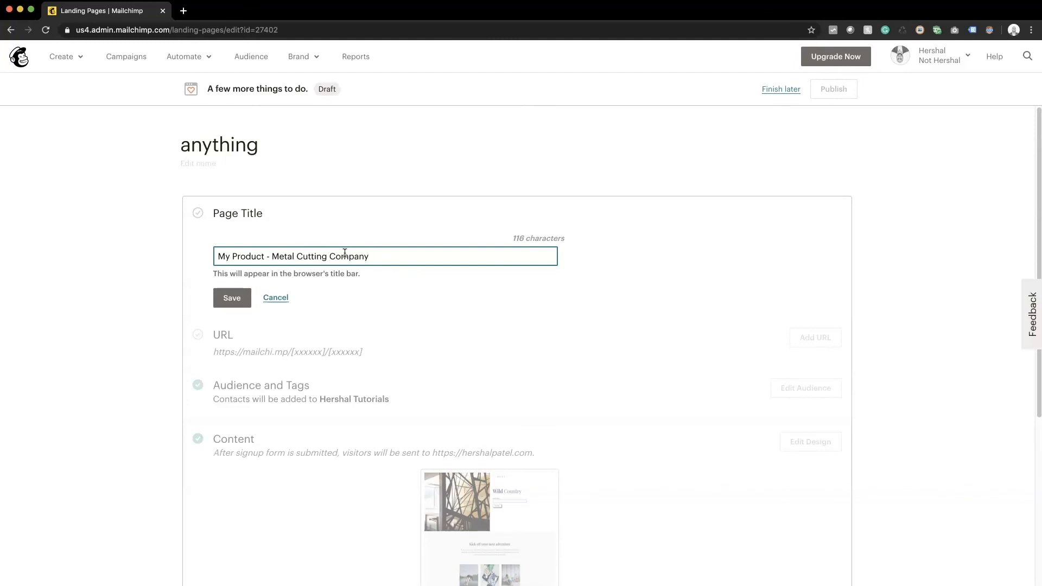
double_click(305, 253)
text(Fab)
click(240, 297)
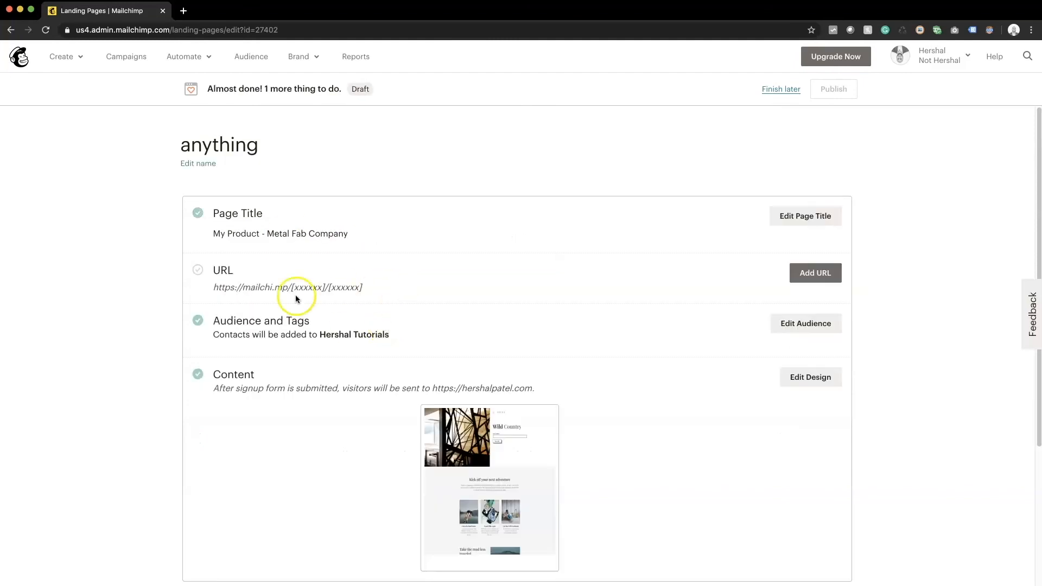
Step: Keep 'Use a Mailchimp domain', enter a custom slug in the URL field, and save the URL
click(815, 272)
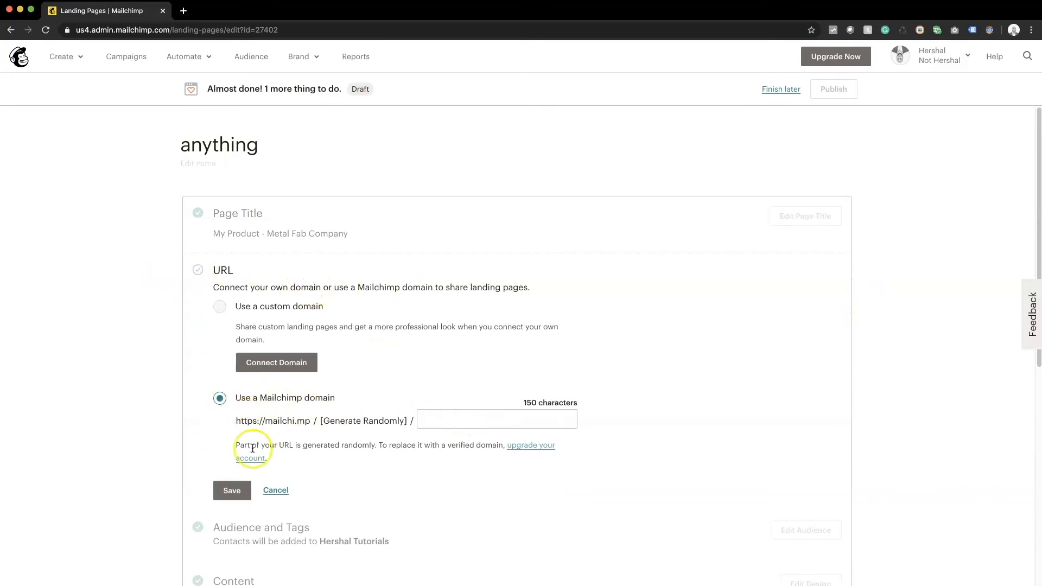
click(483, 423)
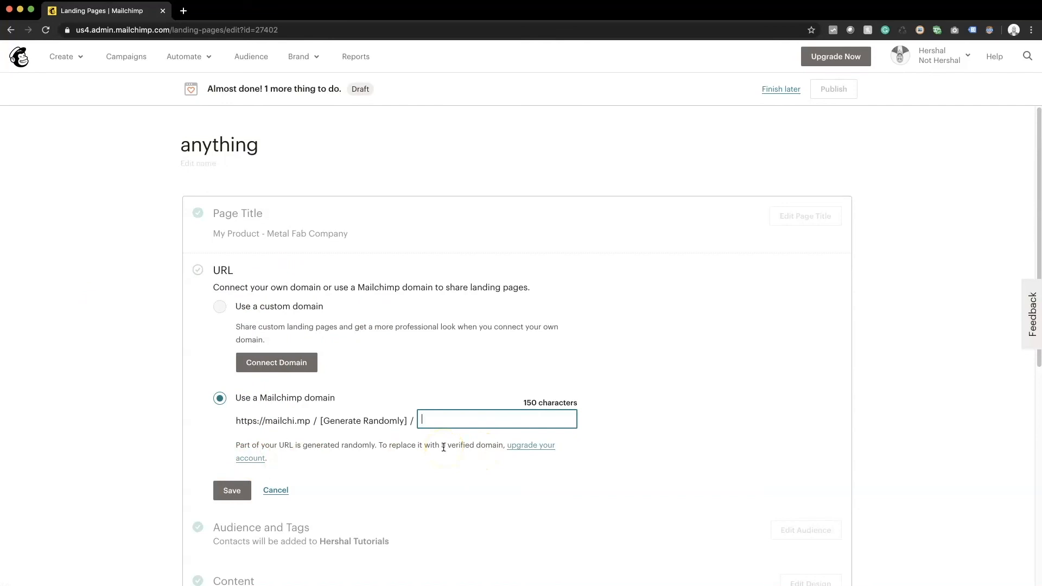
text(hershal)
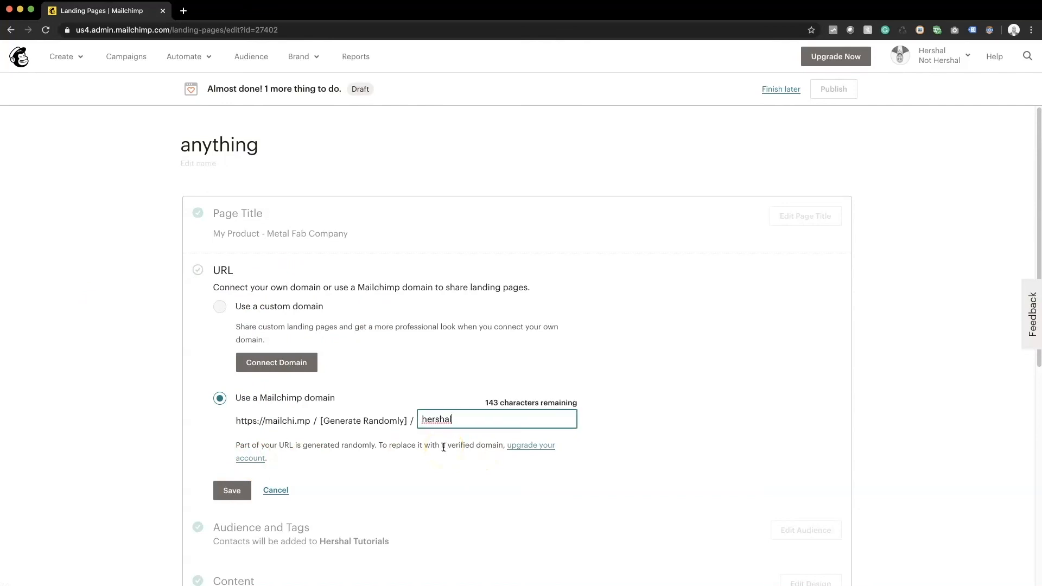
text(metal)
click(230, 491)
scroll(325, 488, down, 5)
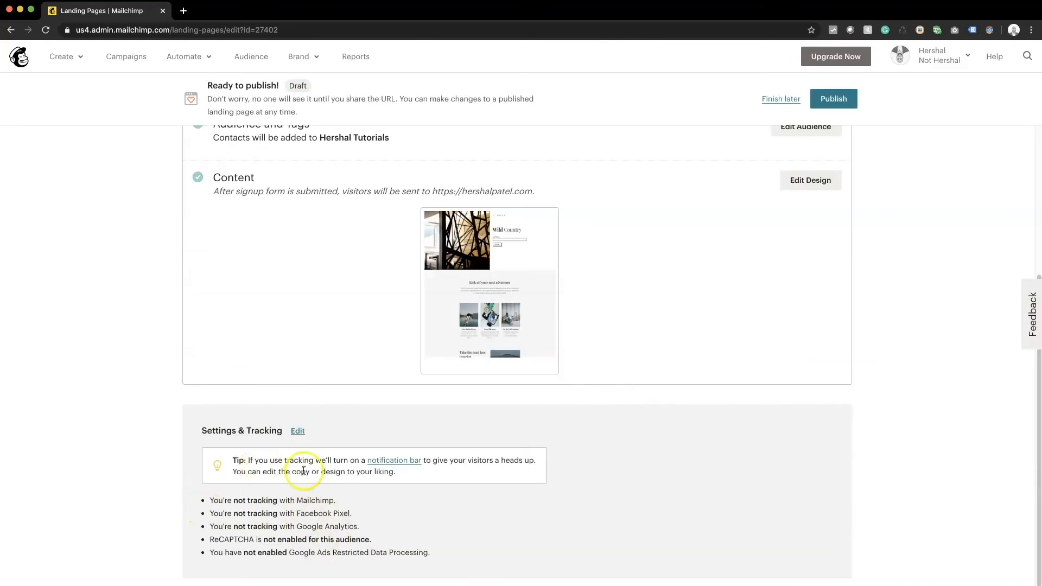
Step: Accept the tracking terms and enable Track with Mailchimp under Settings & Tracking
click(297, 431)
scroll(488, 352, down, 3)
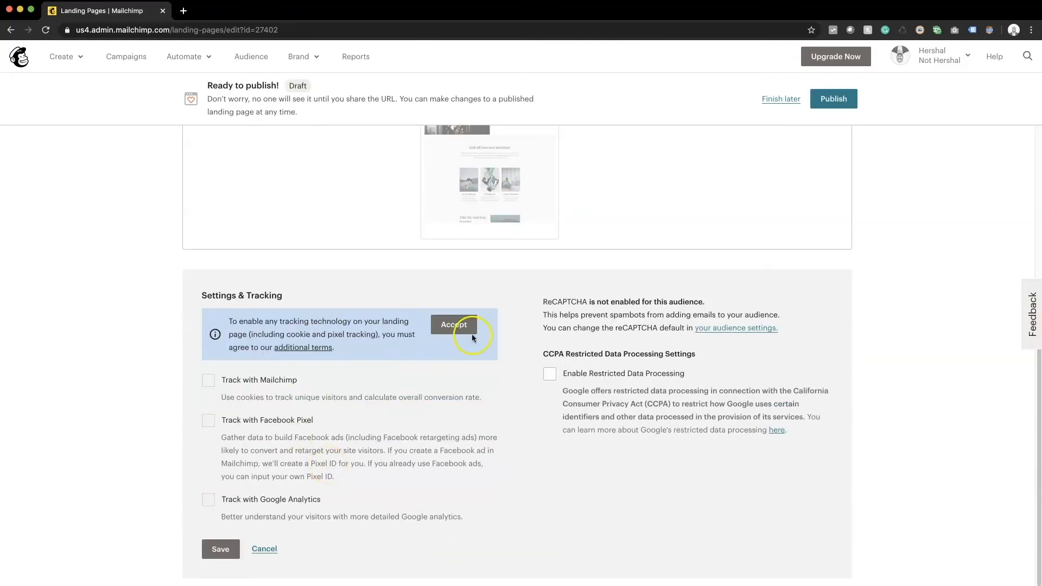
click(461, 327)
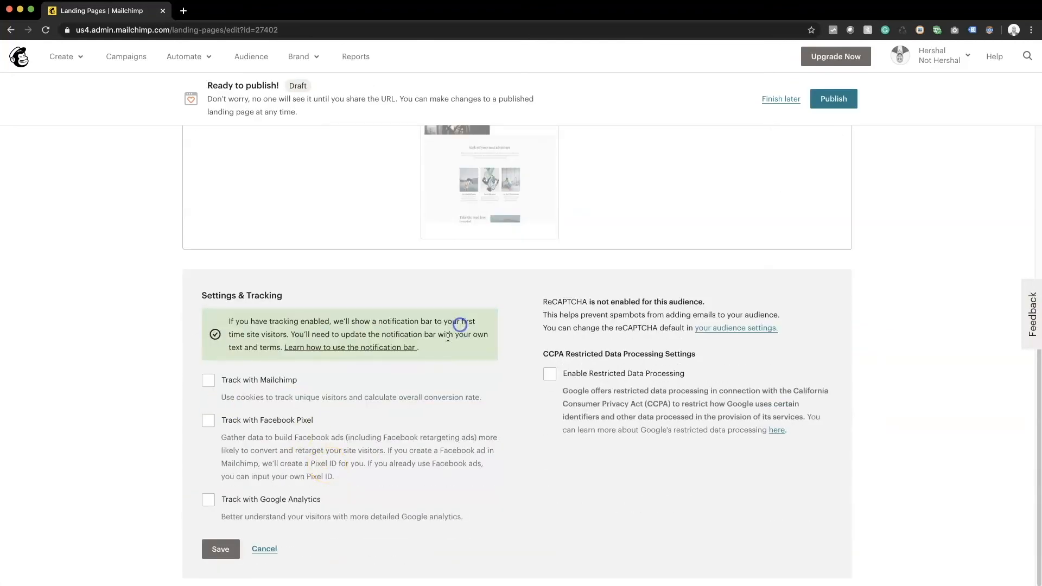
click(277, 380)
click(217, 548)
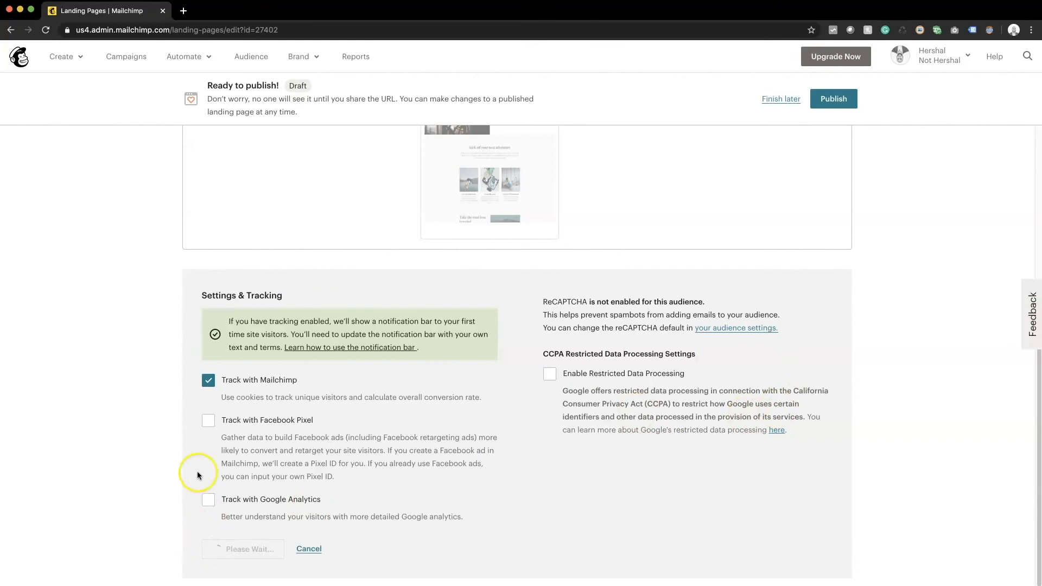
Step: Publish the landing page and open its live version in a new tab
click(830, 100)
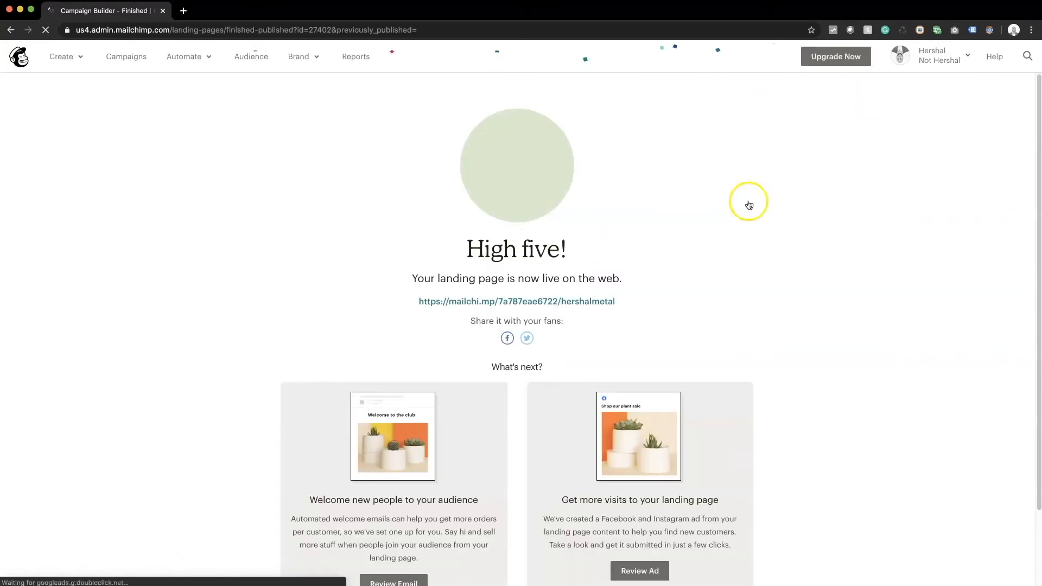
click(539, 308)
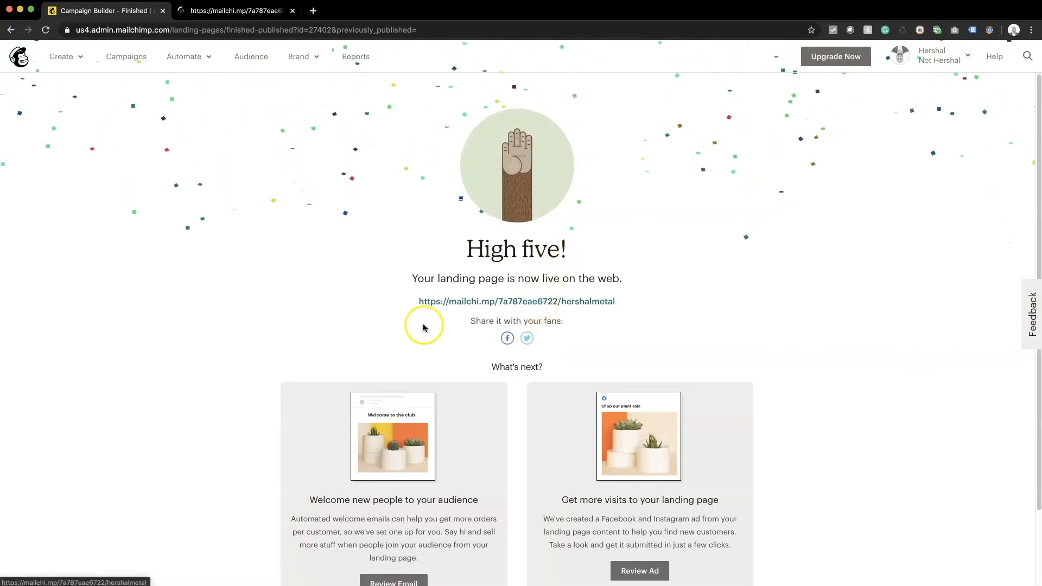
click(238, 11)
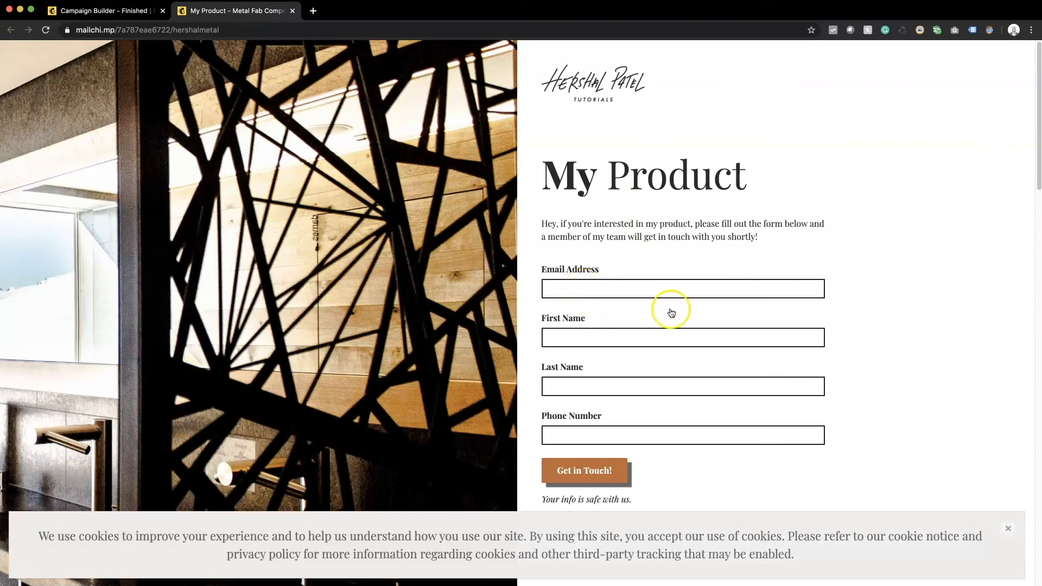
Step: Dismiss the cookie notice and fill the form with a test email, first name, last name and phone number
scroll(400, 539, down, 4)
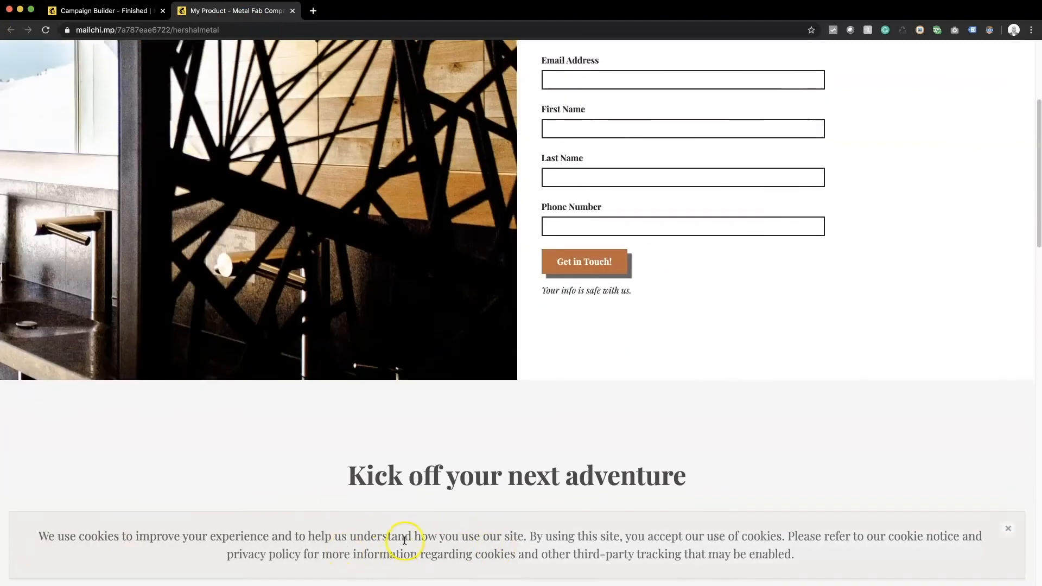
scroll(876, 551, up, 4)
click(1008, 528)
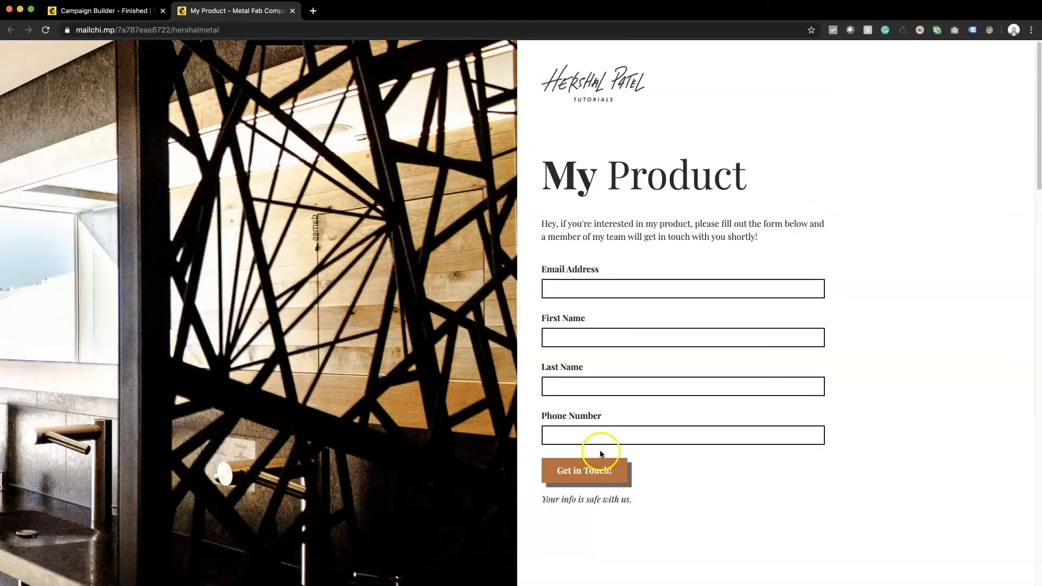
click(576, 292)
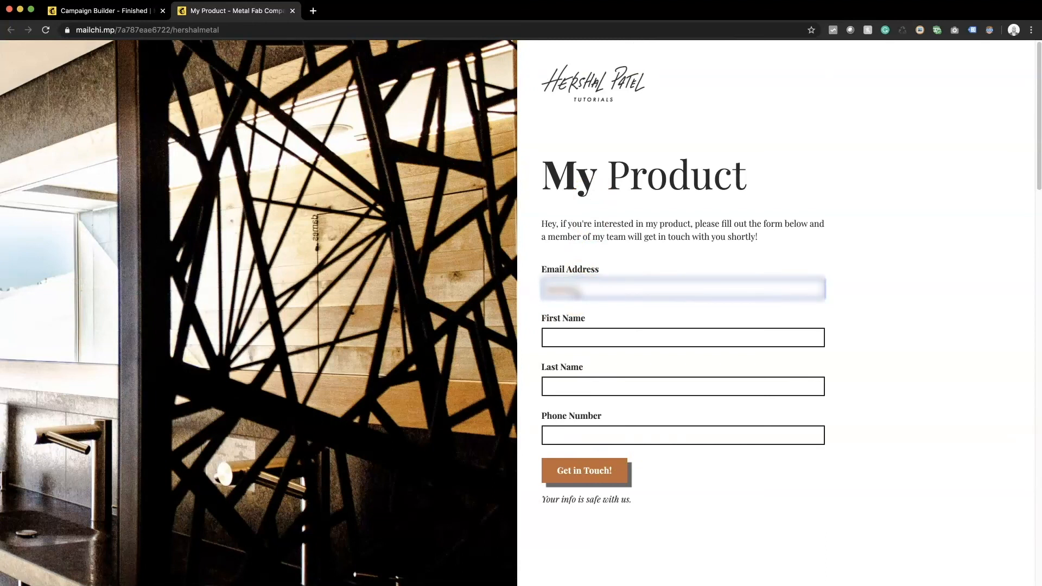
key(Tab)
key(Tab)
key(Tab)
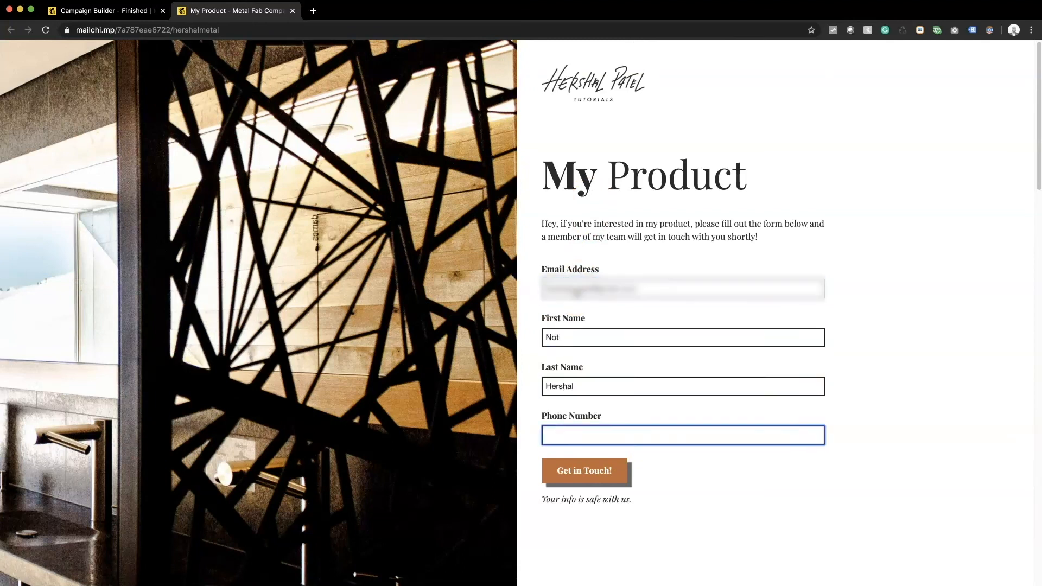
click(587, 469)
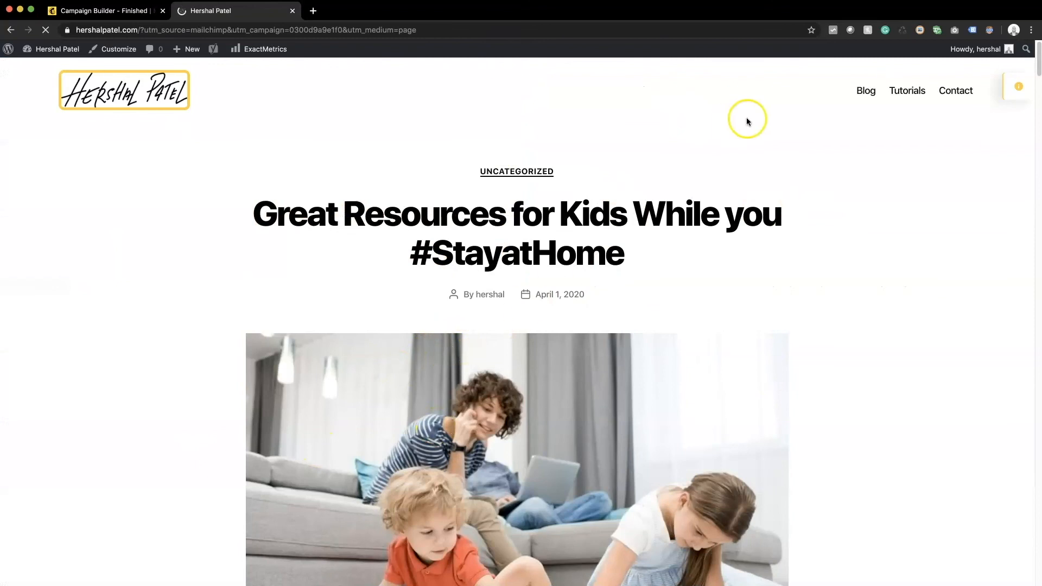
Step: Scroll through the redirected website, then close that tab to return to the publish confirmation
scroll(594, 358, down, 8)
scroll(594, 358, up, 8)
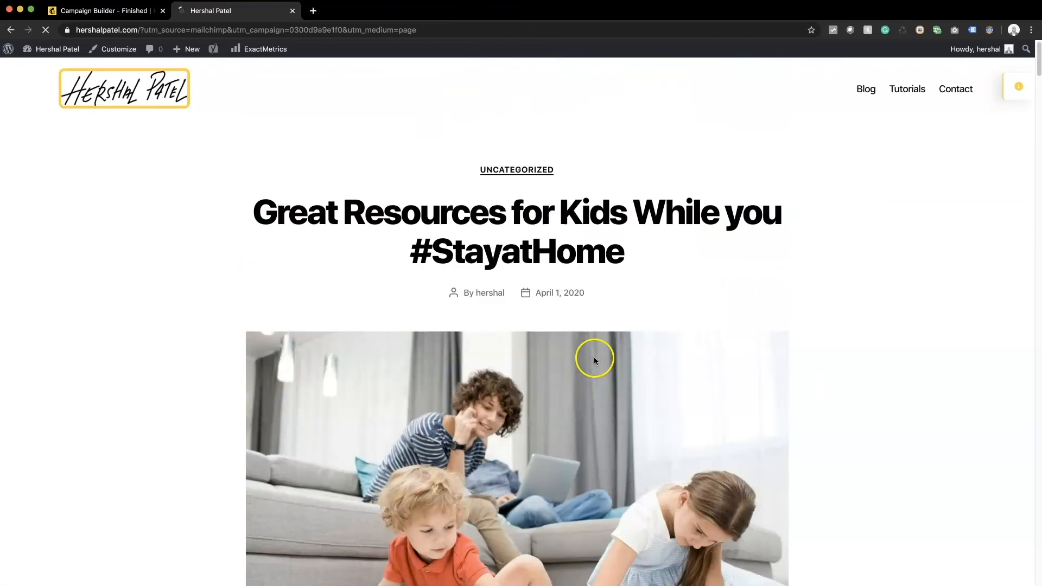
scroll(701, 396, down, 15)
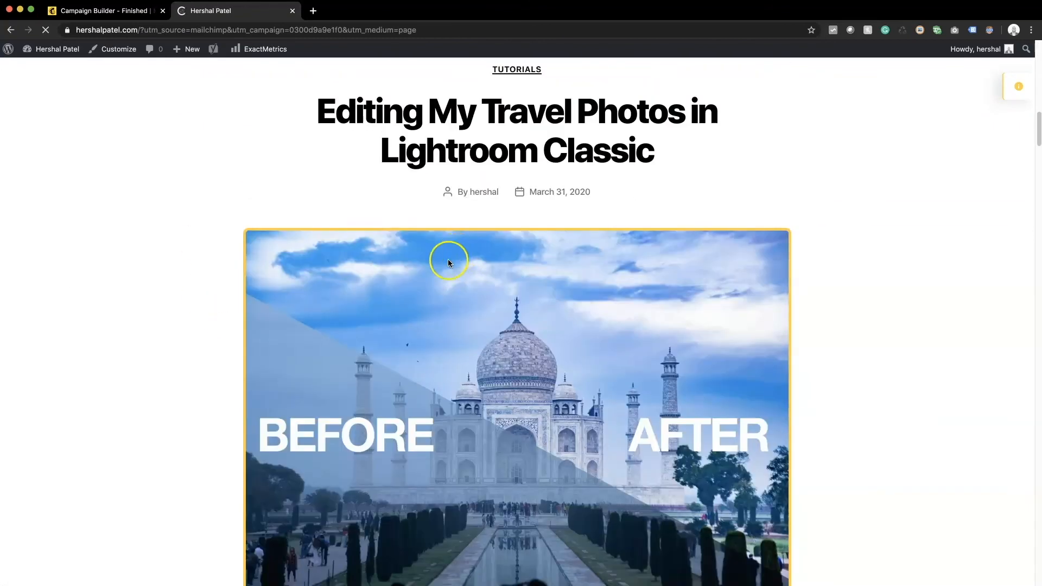
scroll(448, 263, up, 15)
click(293, 11)
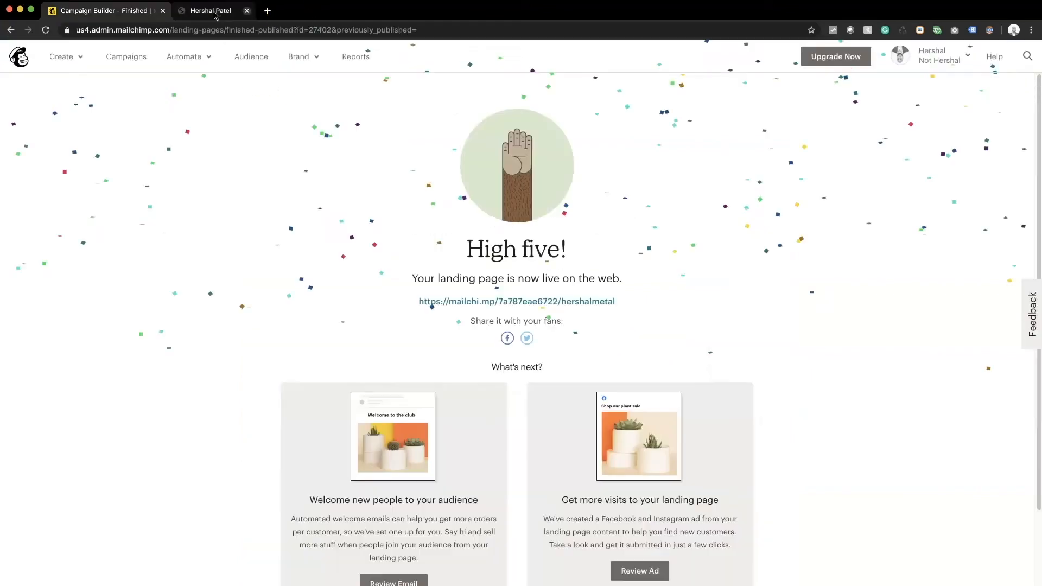
Step: Open the published URL from the High five page and scroll through the live landing page
click(517, 301)
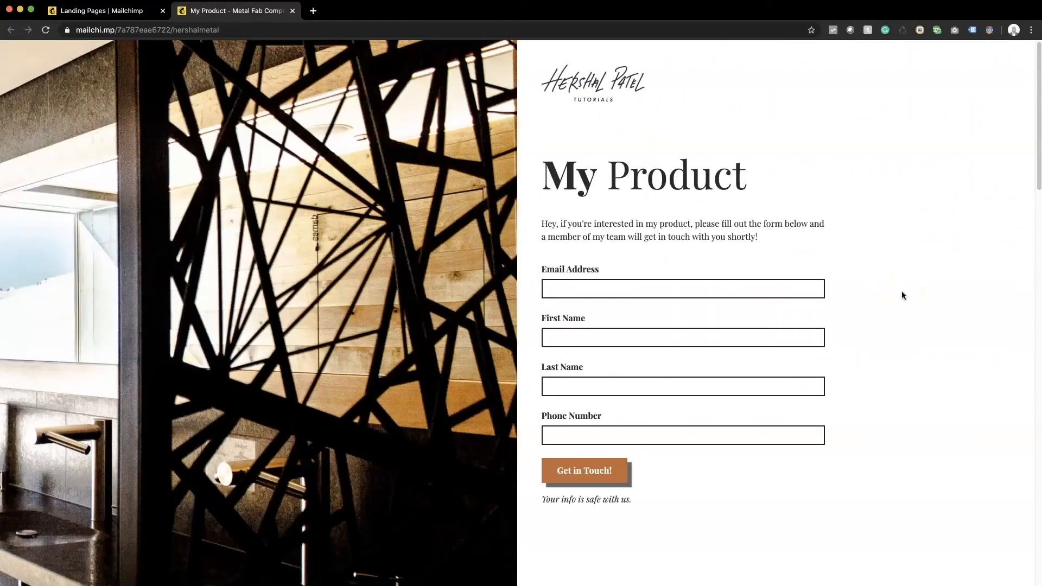
click(218, 29)
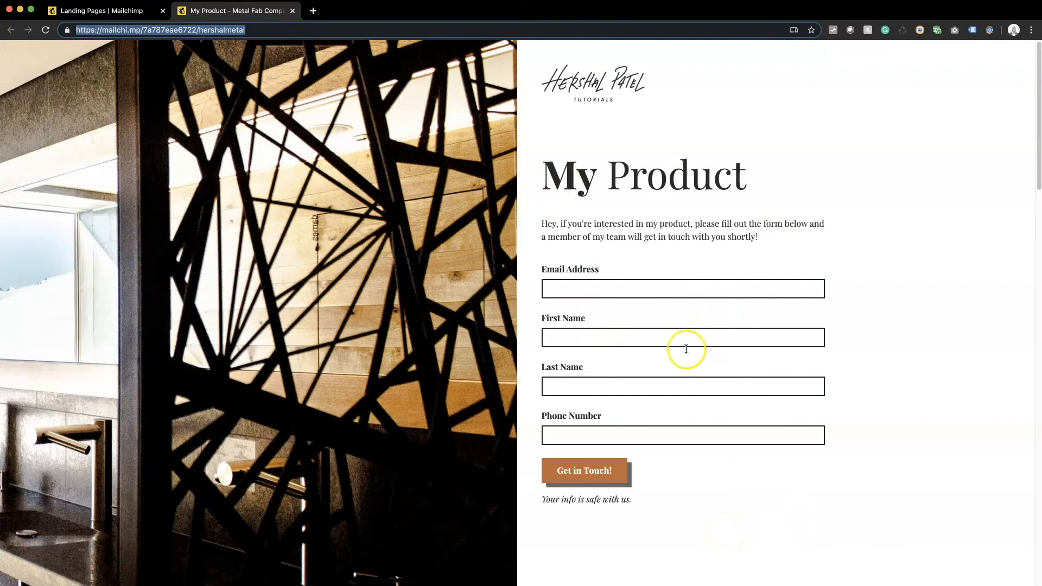
scroll(844, 459, down, 5)
scroll(845, 459, down, 14)
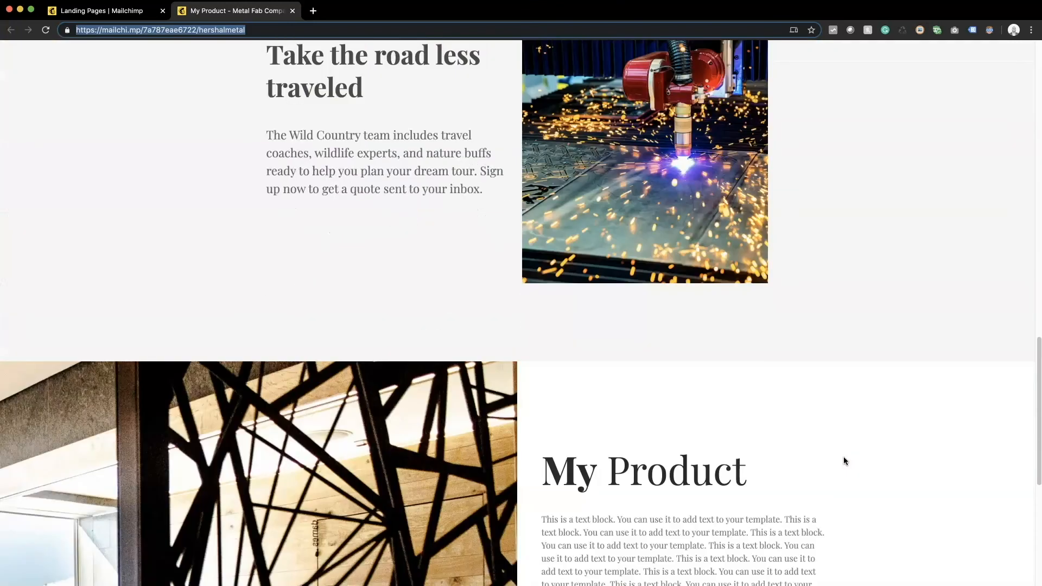
scroll(844, 459, up, 20)
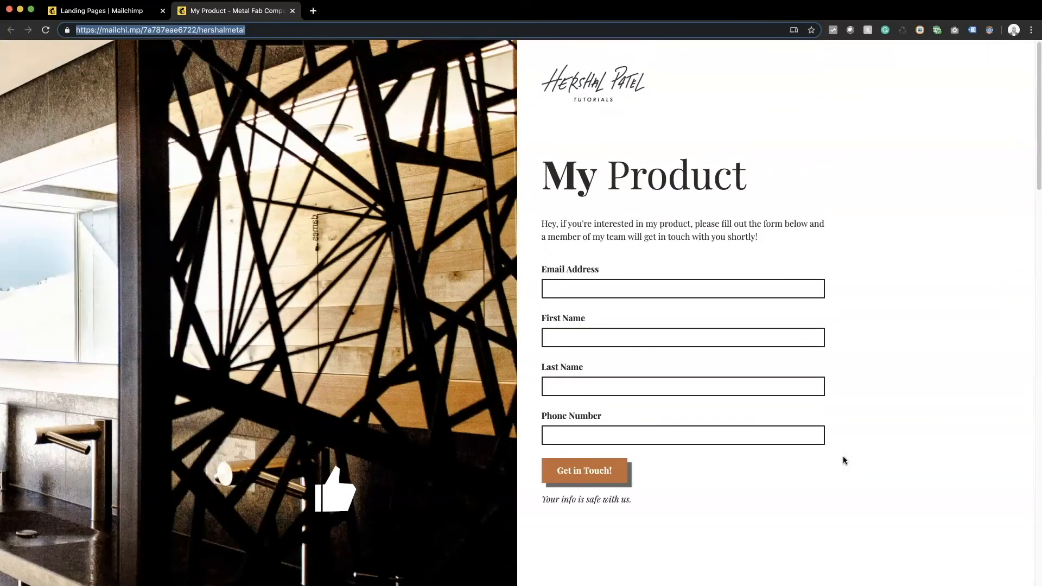